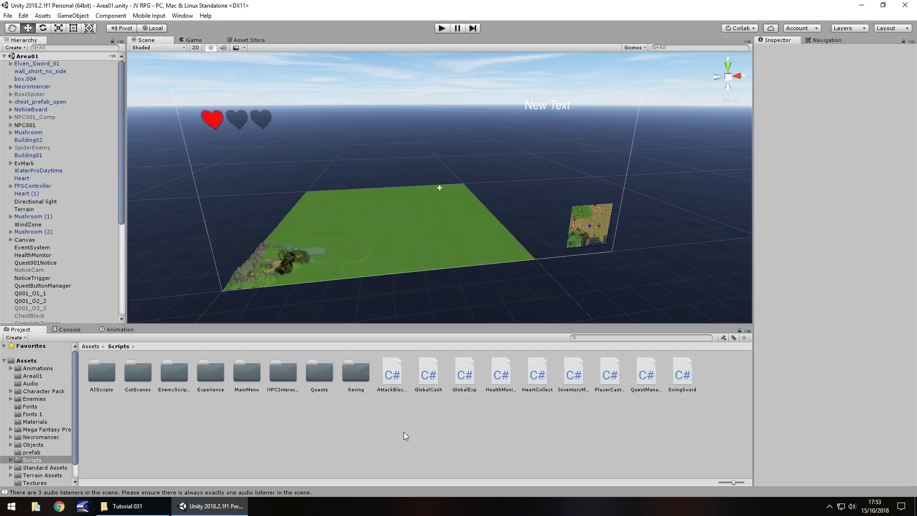
- Expand the Canvas hierarchy and enable its InventoryMenu object
left_click(26, 240)
left_click(11, 240)
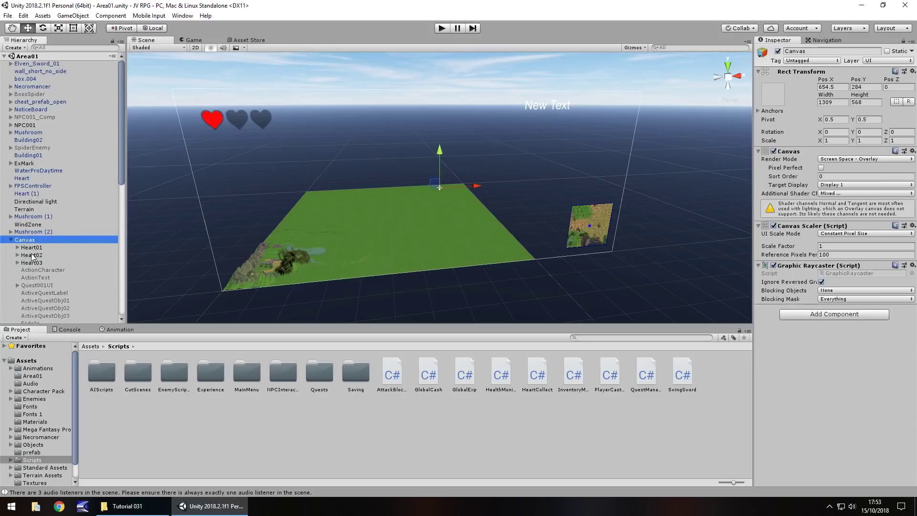
scroll(37, 262, "down", 3)
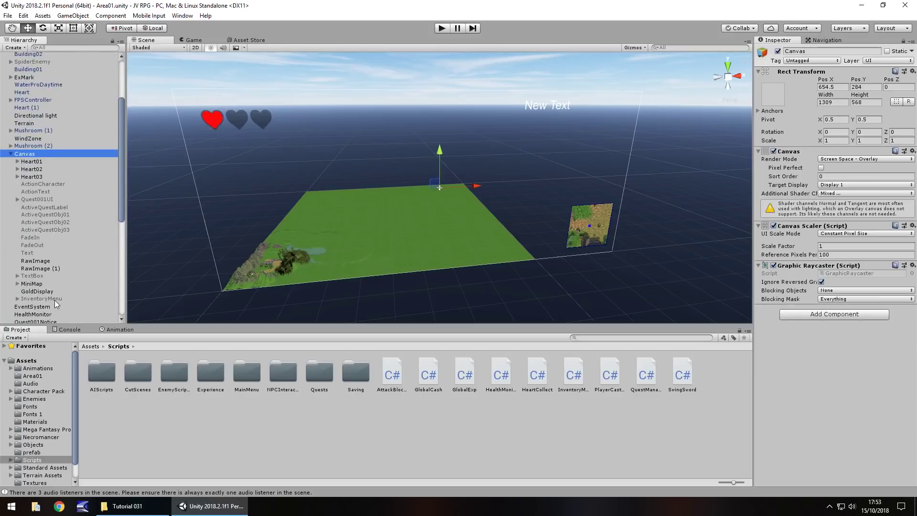
left_click(42, 299)
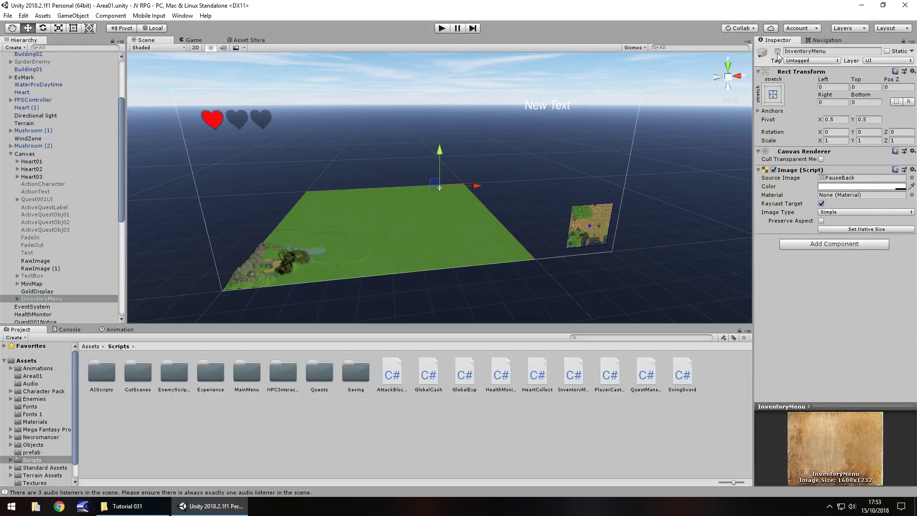
left_click(778, 51)
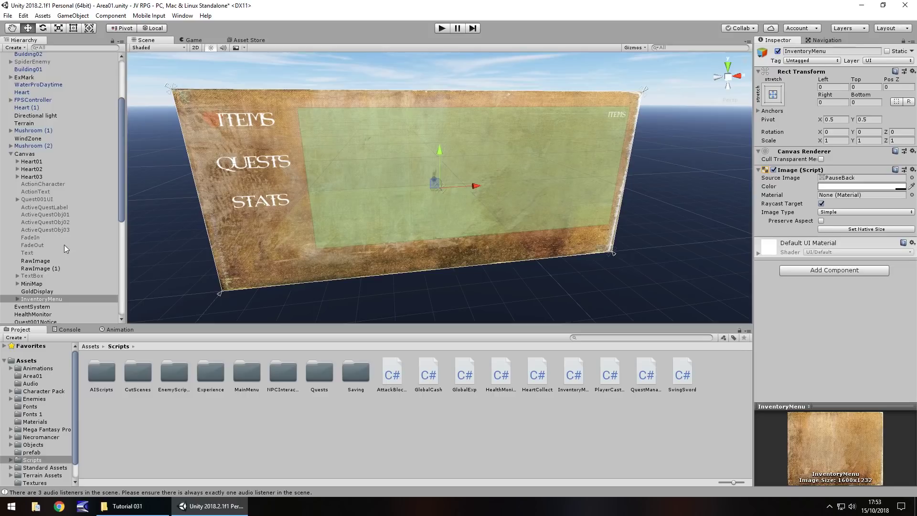
- Compare the GoldDisplay text with the InventoryMenu shown and hidden, leaving the menu disabled
left_click(42, 292)
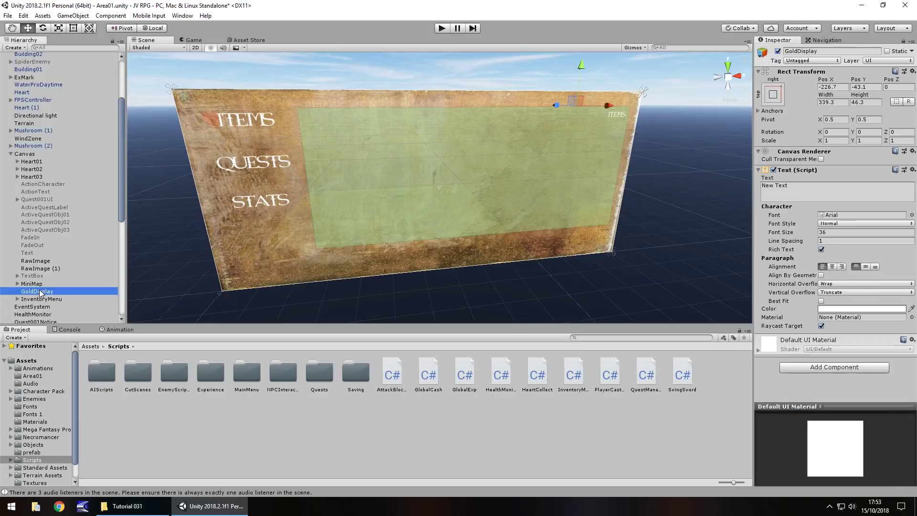
left_click(47, 299)
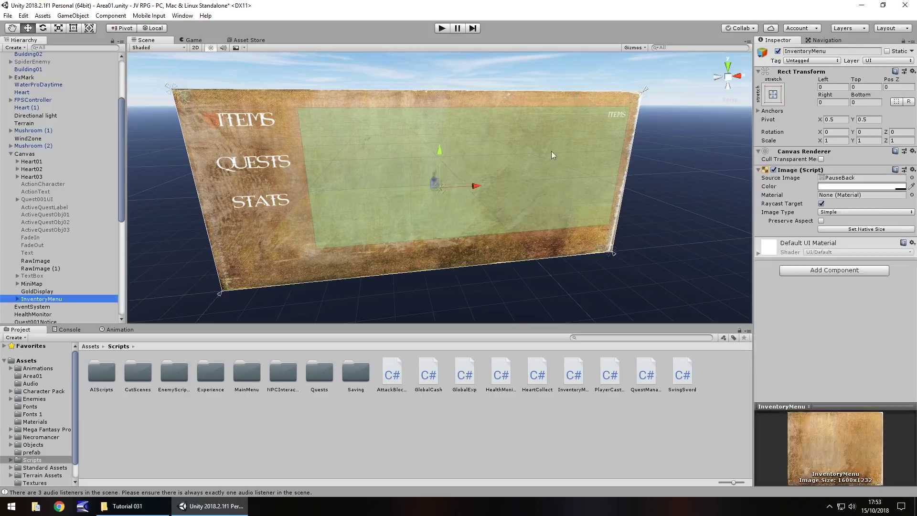
left_click(777, 51)
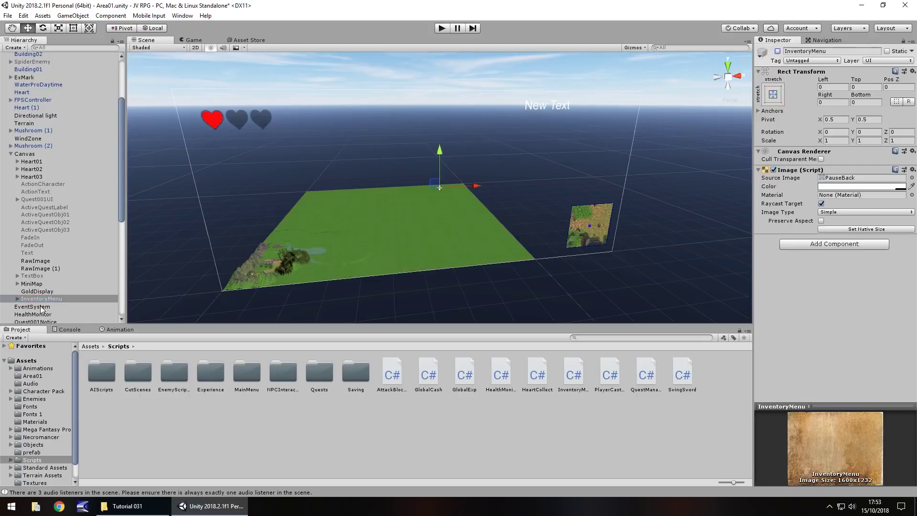
left_click(37, 291)
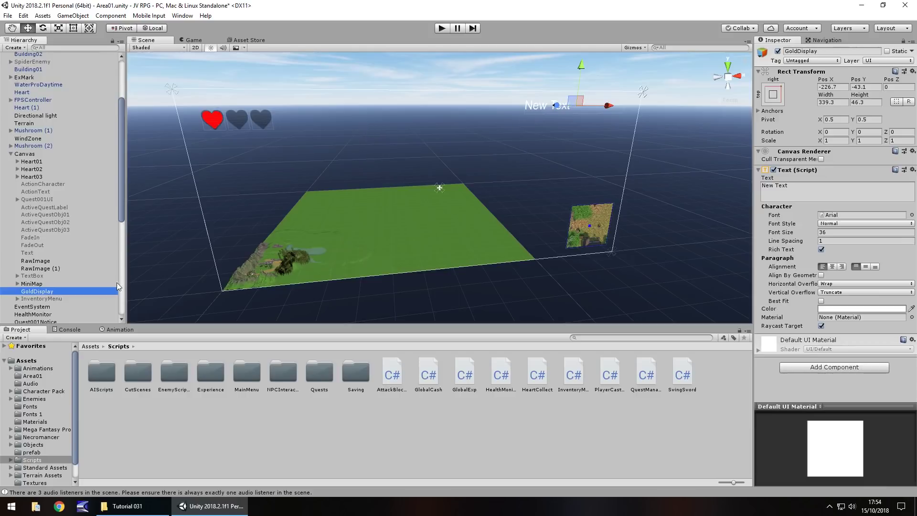
- Enable the InventoryMenu and make GoldDisplay its child object
left_click(48, 298)
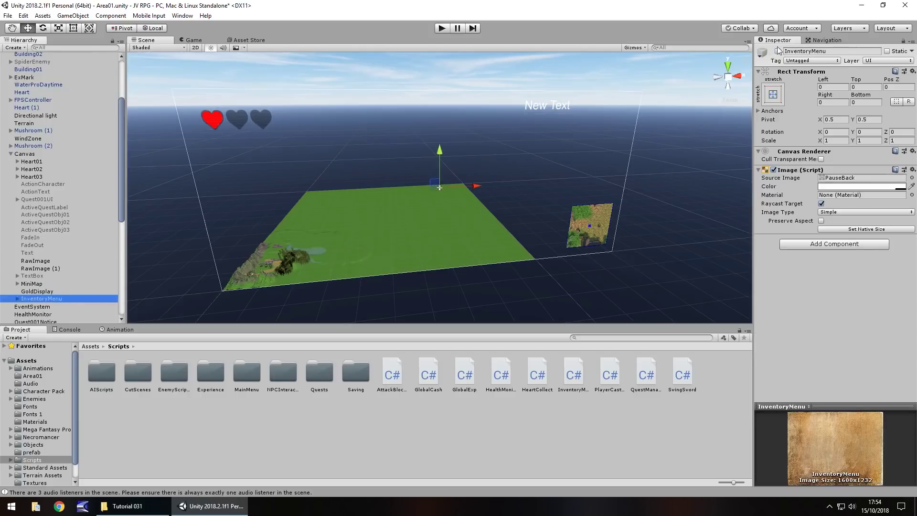
left_click(778, 51)
left_click(18, 298)
scroll(100, 174, "down", 5)
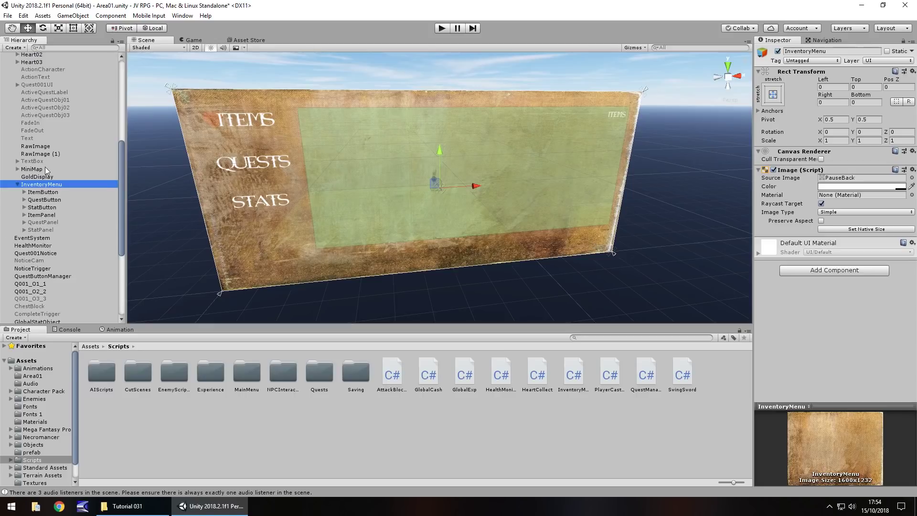
mouse_move(38, 176)
left_mouse_down()
mouse_move(48, 189)
mouse_move(36, 186)
left_mouse_up()
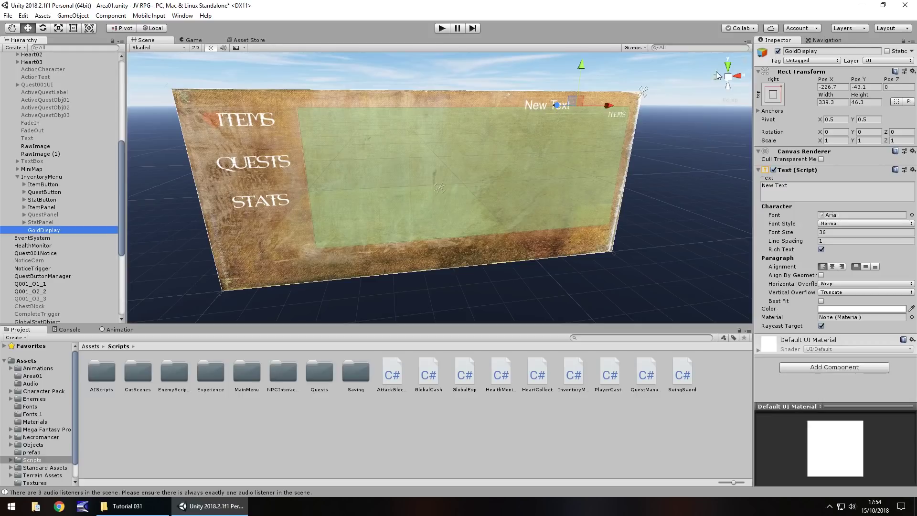
- Anchor GoldDisplay to the bottom centre and move it to the menu's lower middle, at Pos X 0, Pos Y 52
left_click(774, 96)
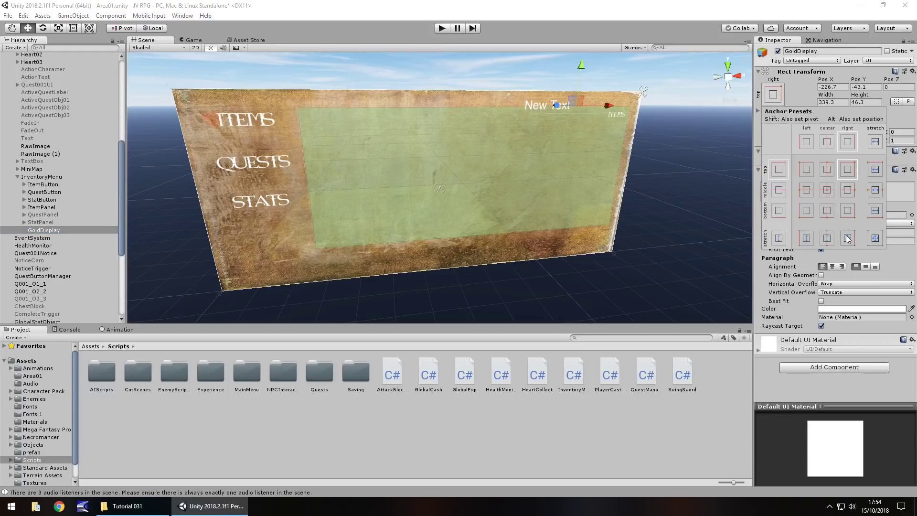
left_click(826, 212)
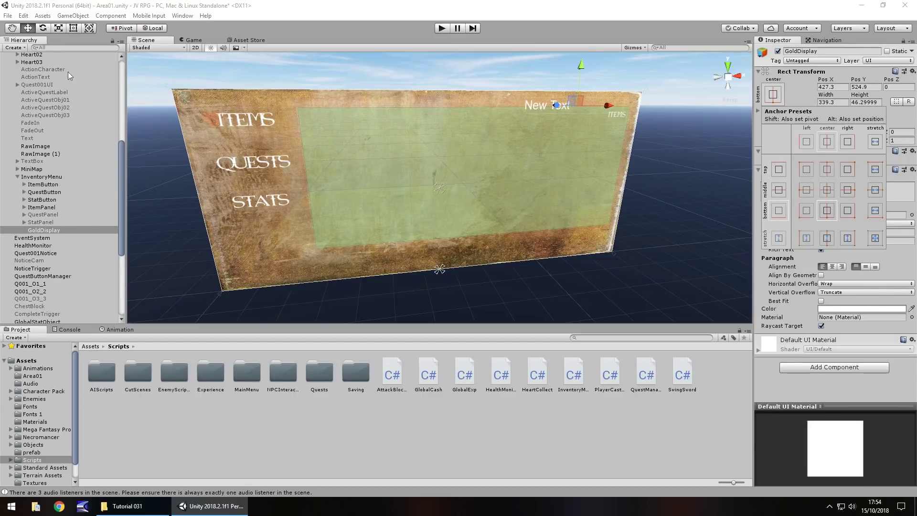
left_click(466, 81)
left_click_drag(535, 105, 434, 207)
left_click(555, 104)
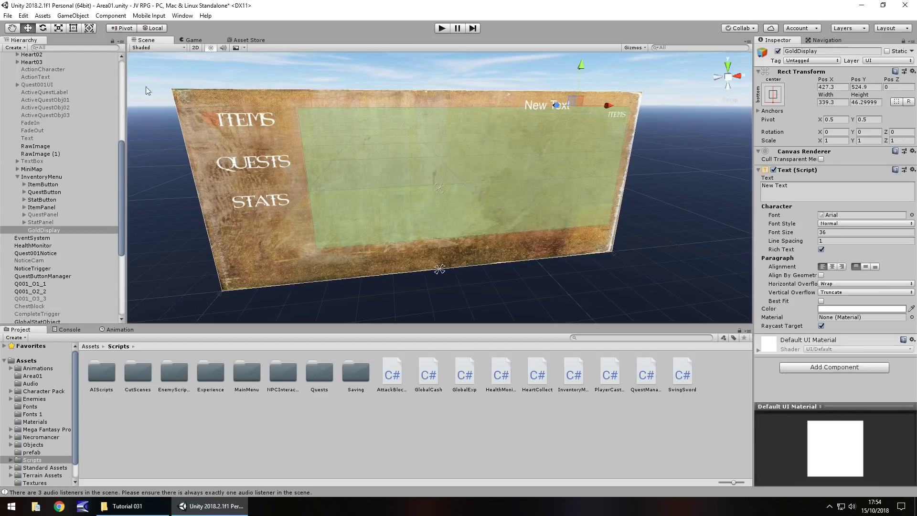
key("t")
left_click_drag(596, 101, 460, 251)
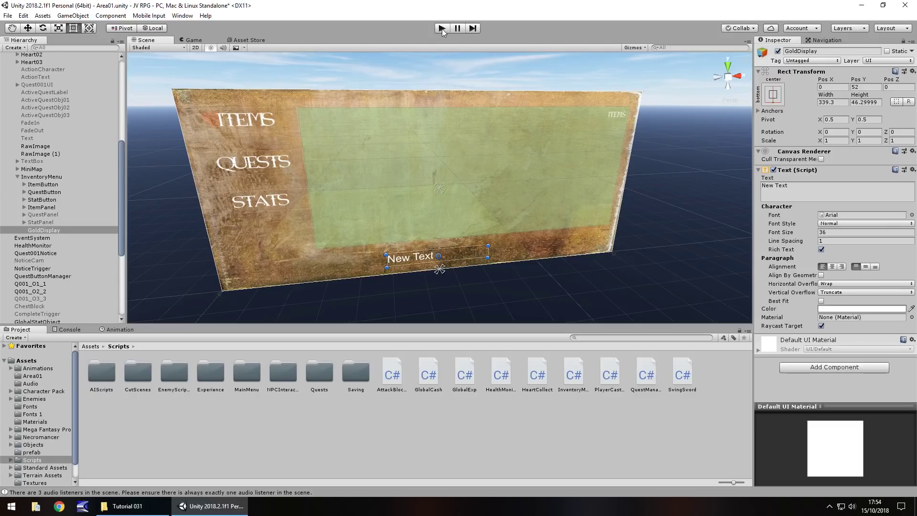
- Disable the InventoryMenu, then playtest the scene by opening and closing the inventory, and stop play mode
left_click(42, 177)
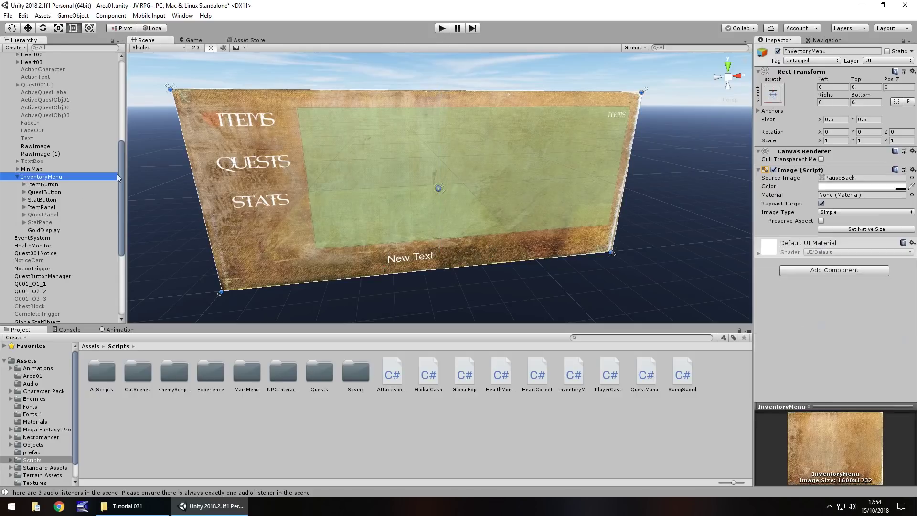
left_click(778, 51)
left_click(441, 29)
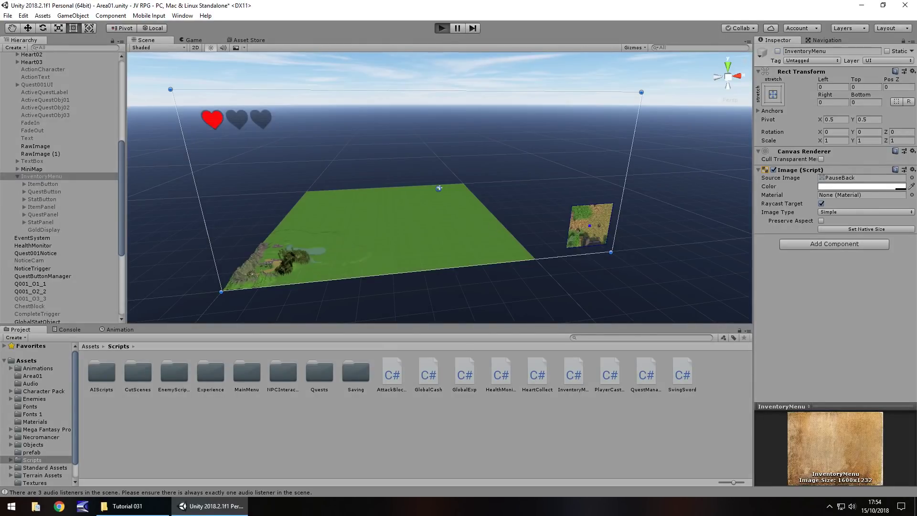
key("i")
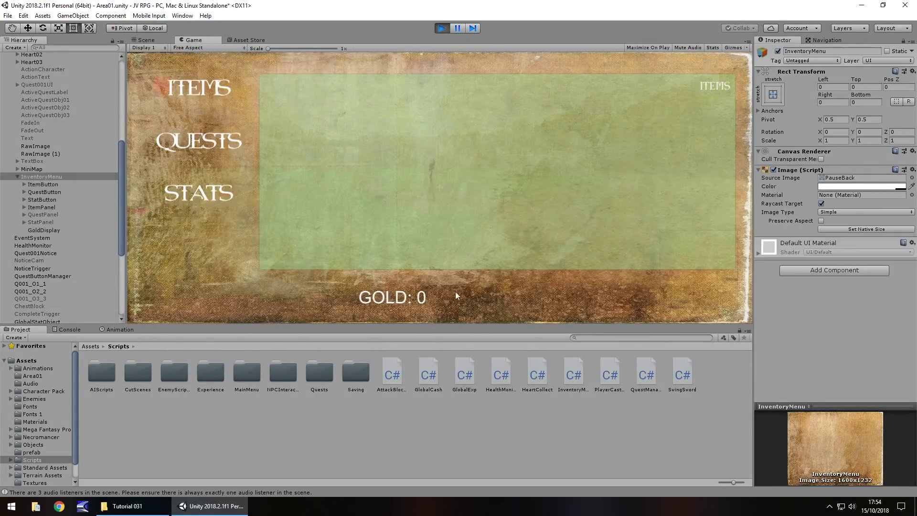
key("i")
left_click(441, 28)
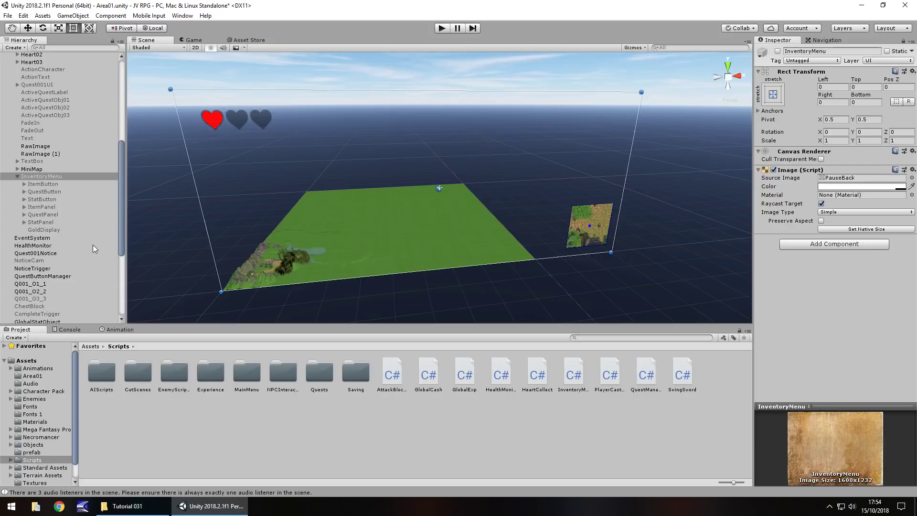
- Enable the InventoryMenu and duplicate its ItemButton
left_click(778, 51)
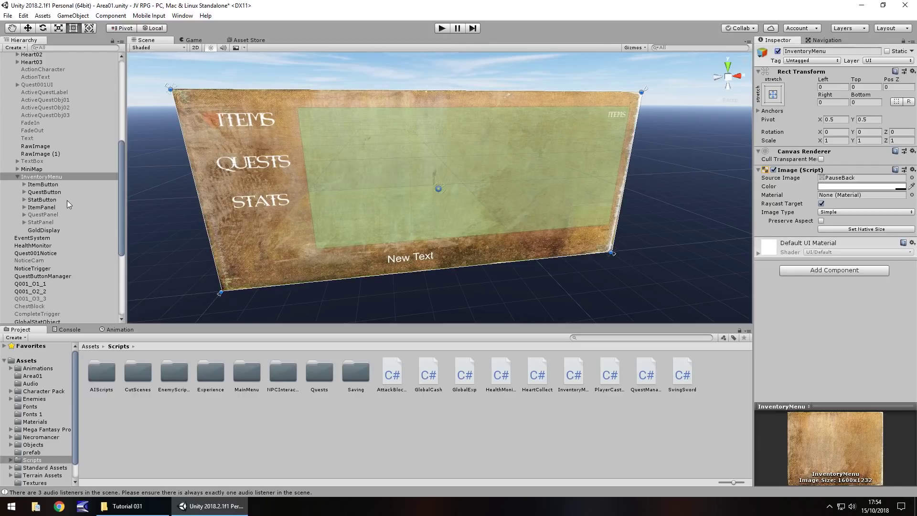
left_click(52, 186)
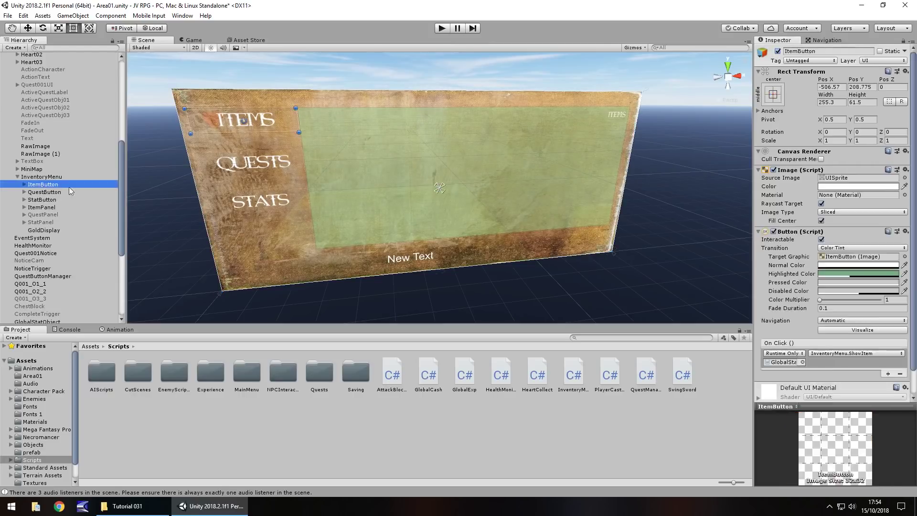
key("ctrl+d")
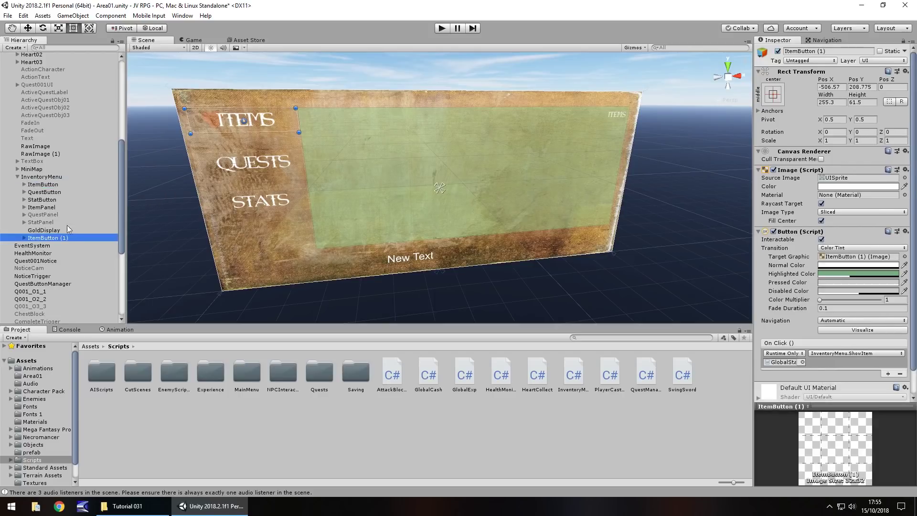
- Rename the duplicated button as CloseButton
left_click(58, 237)
type("CloseButtpn")
key("Return")
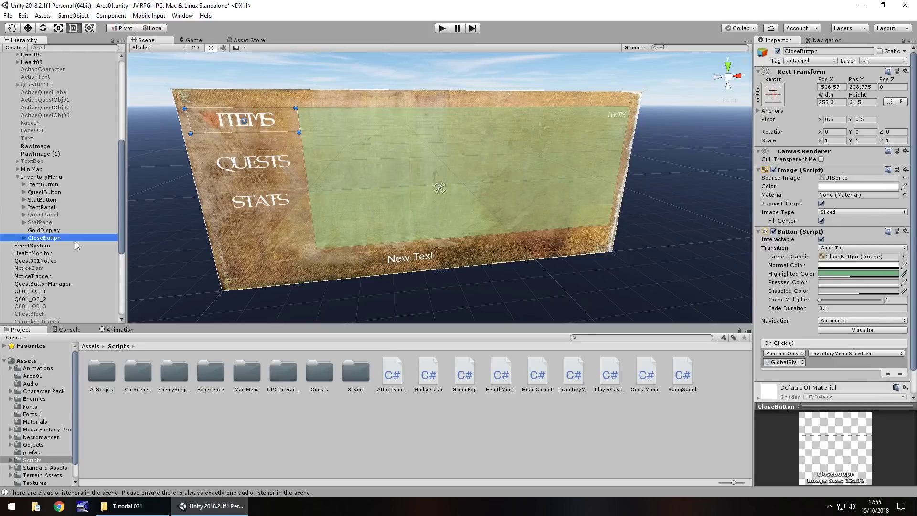
left_click(76, 242)
key("BackSpace")
key("Escape")
left_click(64, 235)
left_click(57, 238)
key("BackSpace")
type("o")
key("Return")
- Anchor CloseButton to the bottom right and move it to the menu's lower-right corner, at about Pos X -161, Pos Y 60
left_click(773, 94)
left_click(848, 210)
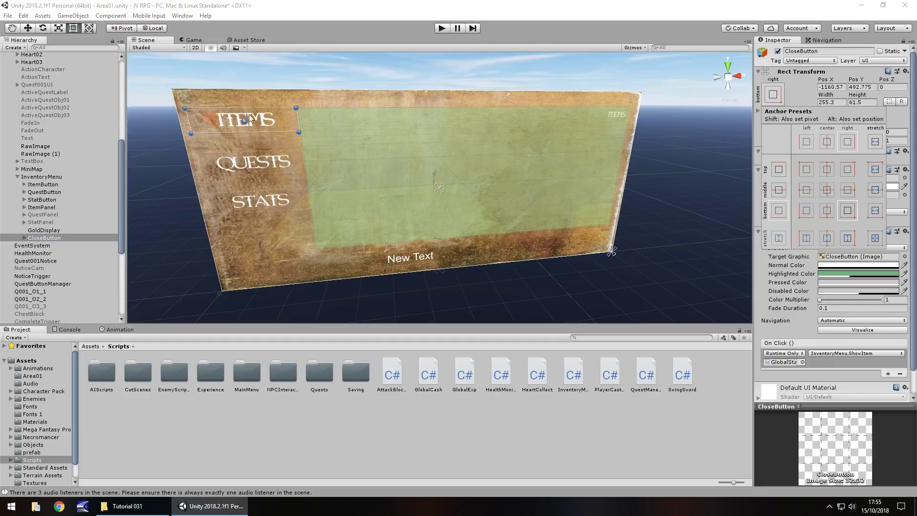
left_click_drag(256, 120, 584, 242)
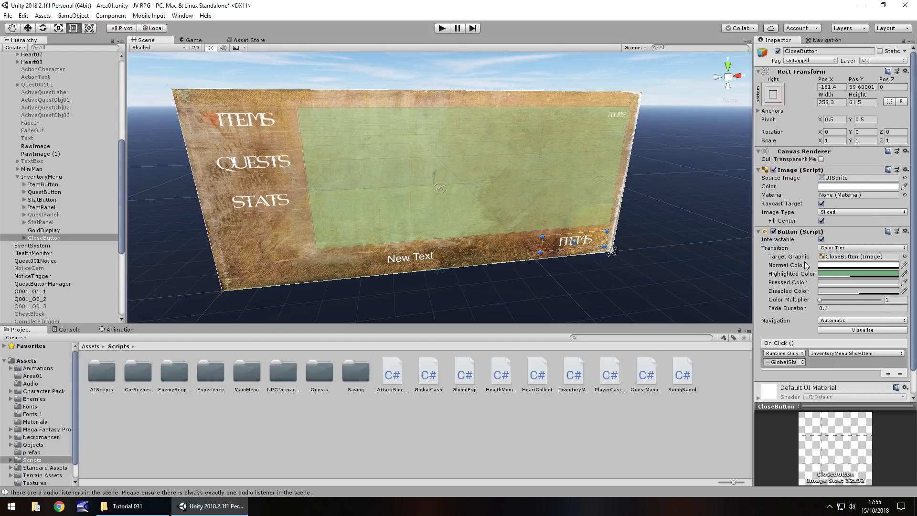
- Change the label text of CloseButton to CLOSE
left_click(24, 238)
left_click(40, 246)
left_click(787, 187)
type("CLOSE")
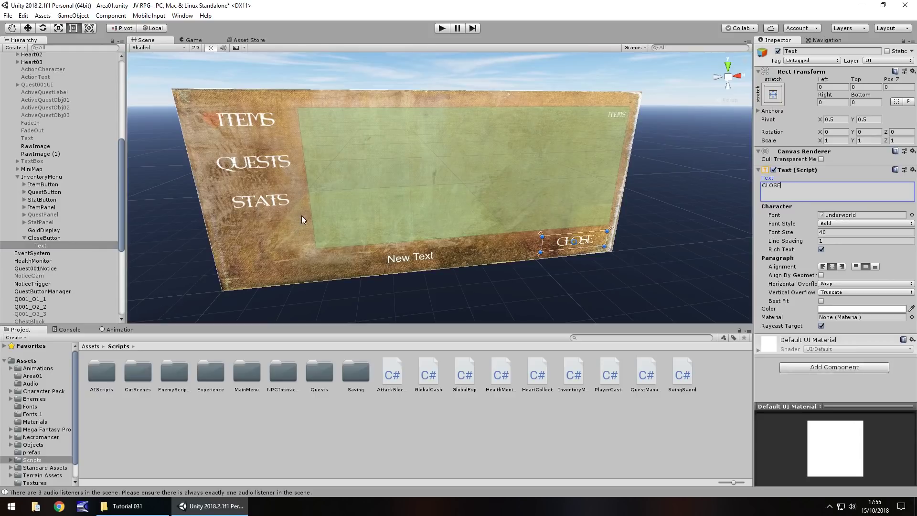
- Locate the object called by CloseButton's On Click event and open its InventoryMenu script in Visual Studio
left_click(44, 237)
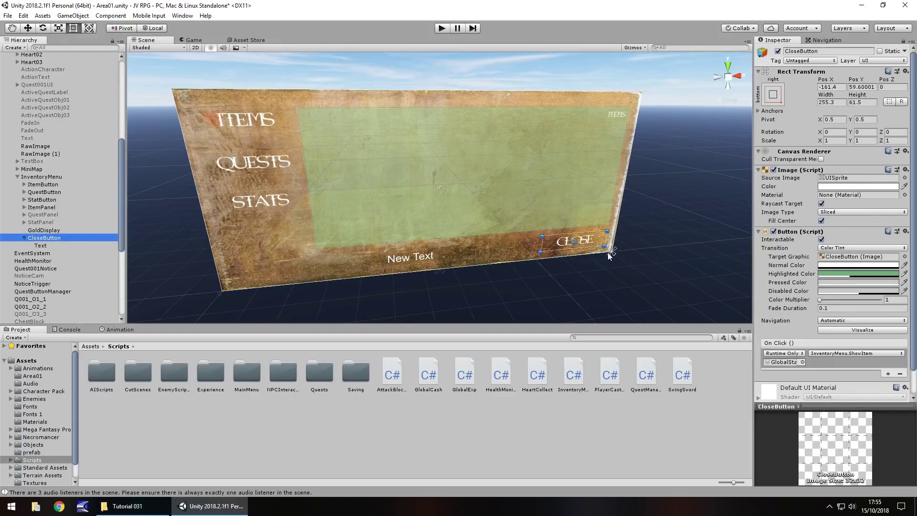
left_click(782, 362)
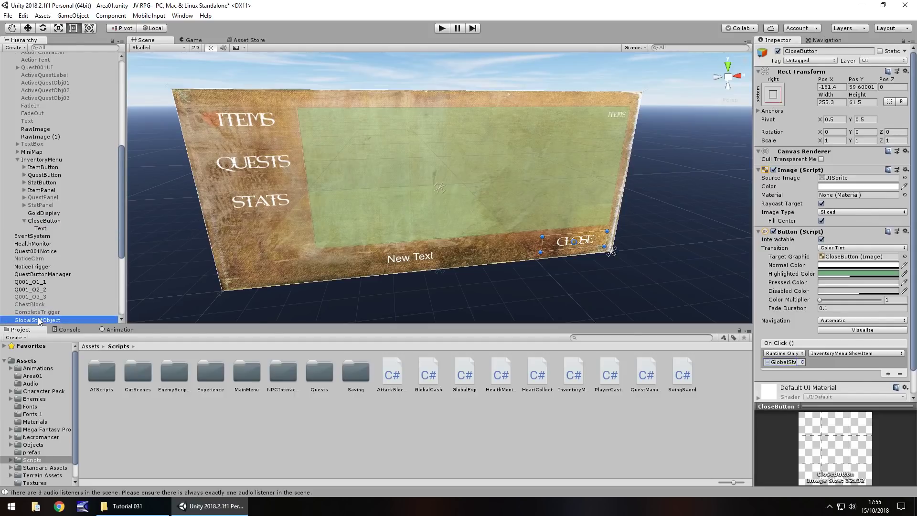
left_click(39, 320)
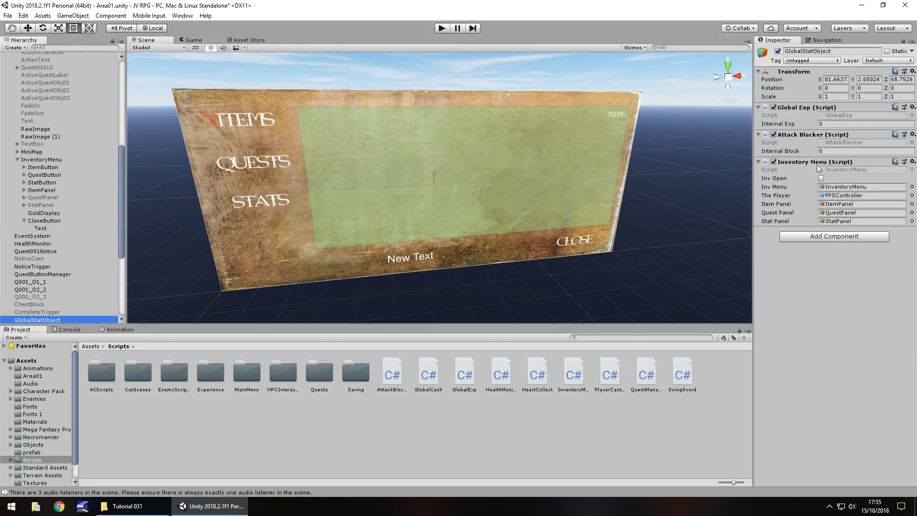
double_click(856, 170)
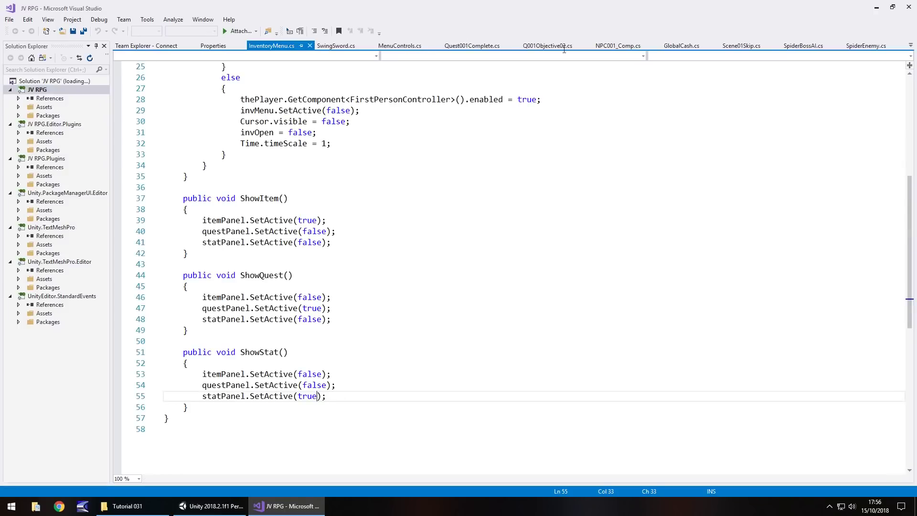
- Review the InventoryMenu and MenuControls scripts, dismissing the feedback survey
scroll(383, 198, "up", 7)
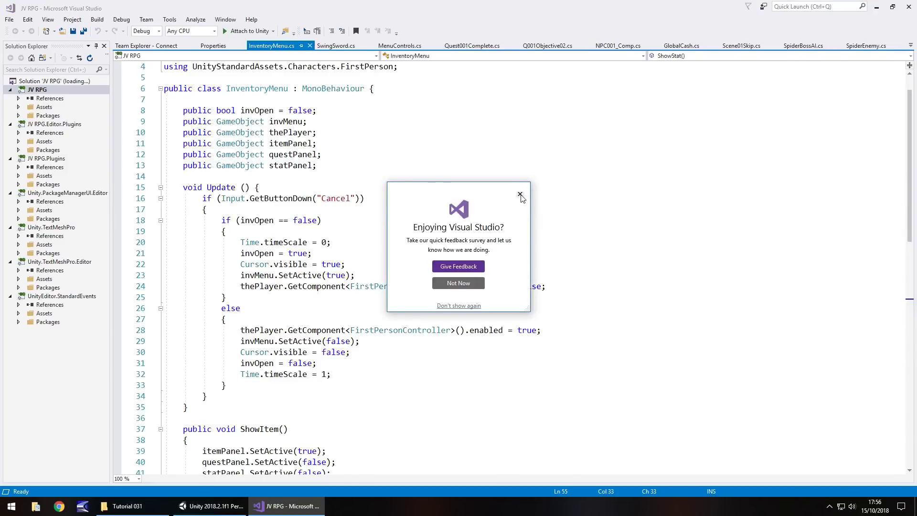
left_click(522, 194)
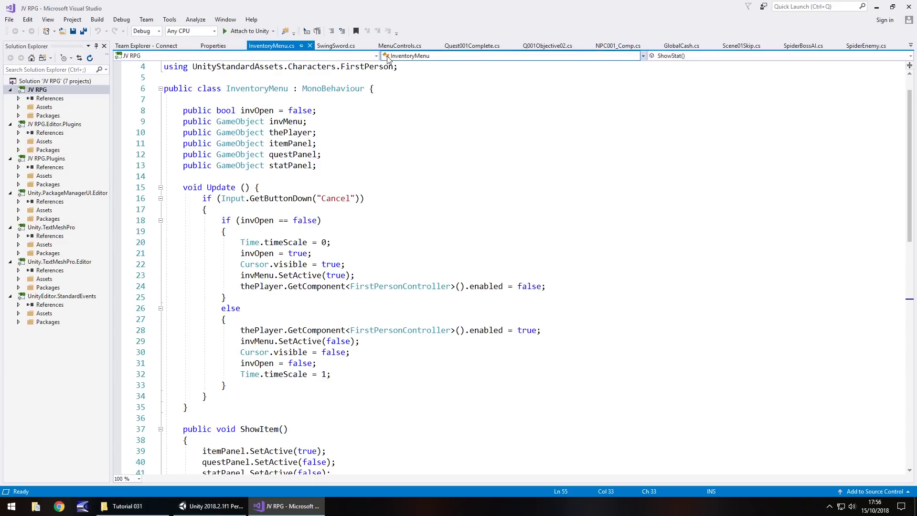
left_click(400, 46)
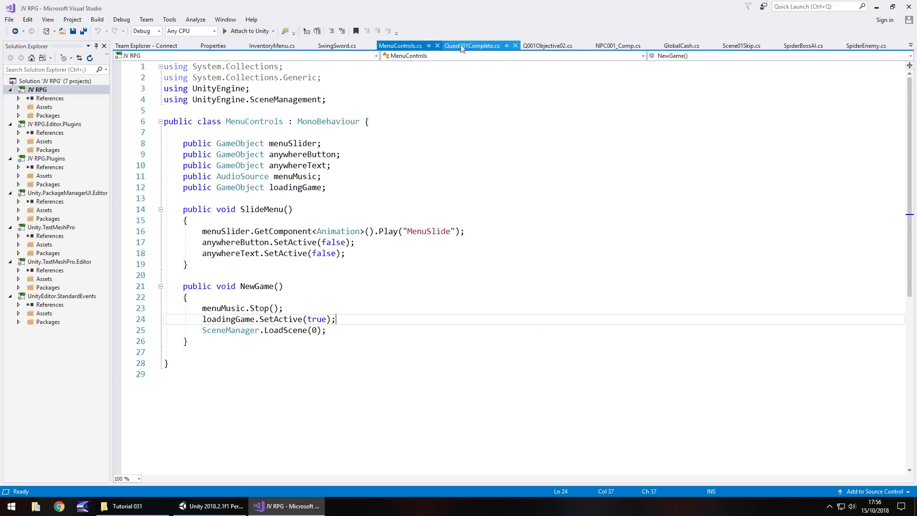
- Switch back to Unity and search the project assets for "pause"
left_click(210, 506)
scroll(70, 301, "down", 6)
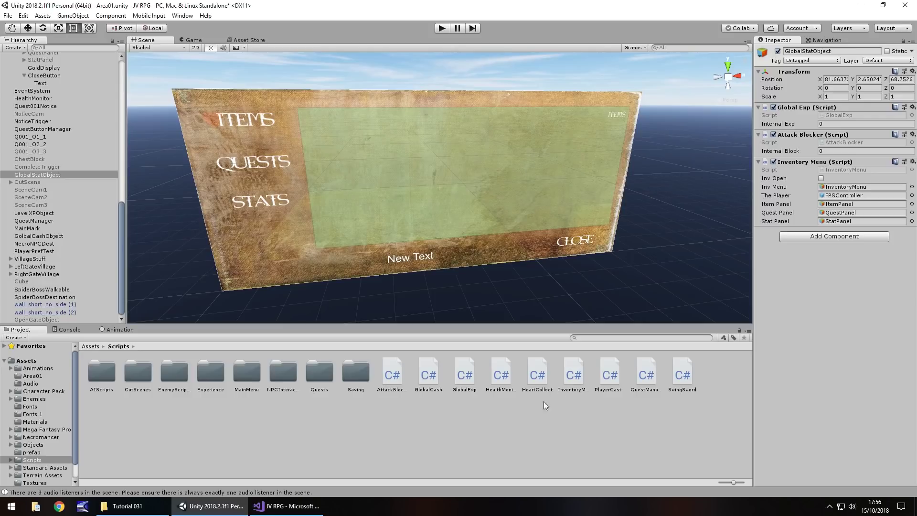
left_click(598, 338)
type("pause")
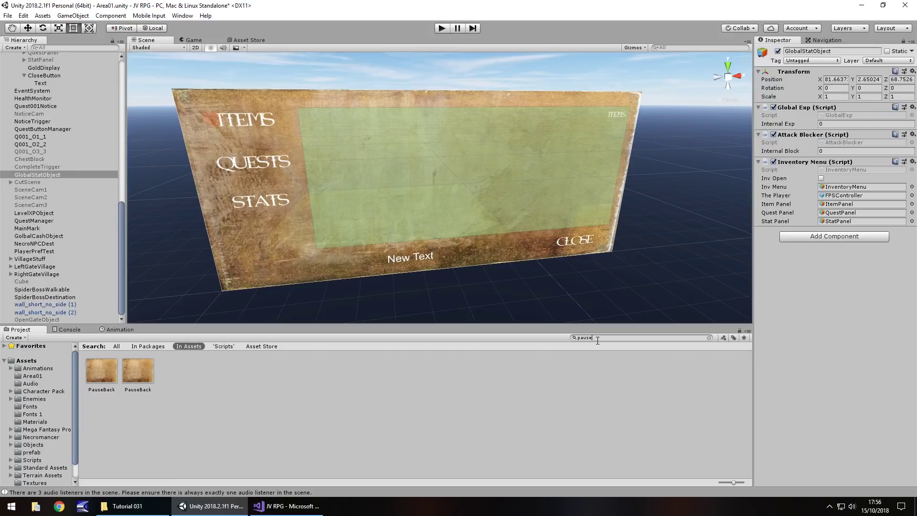
- Clear the asset search and inspect the scene objects from QuestManager down to OpenGateObject for their attached scripts
key("BackSpace")
key("BackSpace")
key("BackSpace")
key("BackSpace")
key("BackSpace")
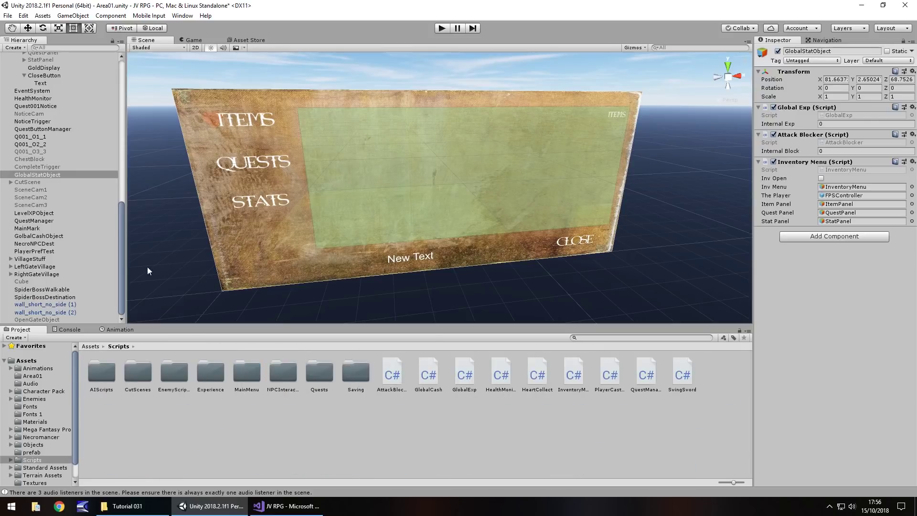
left_click(39, 221)
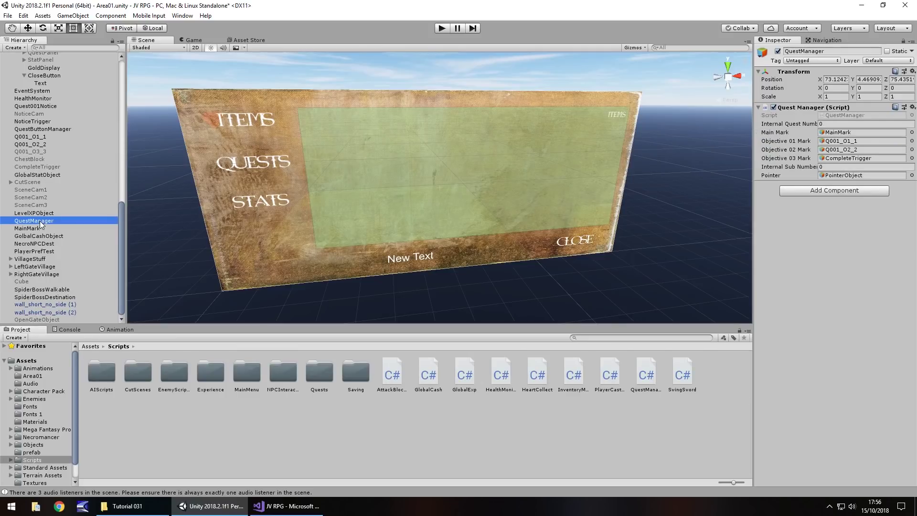
left_click(50, 229)
left_click(67, 236)
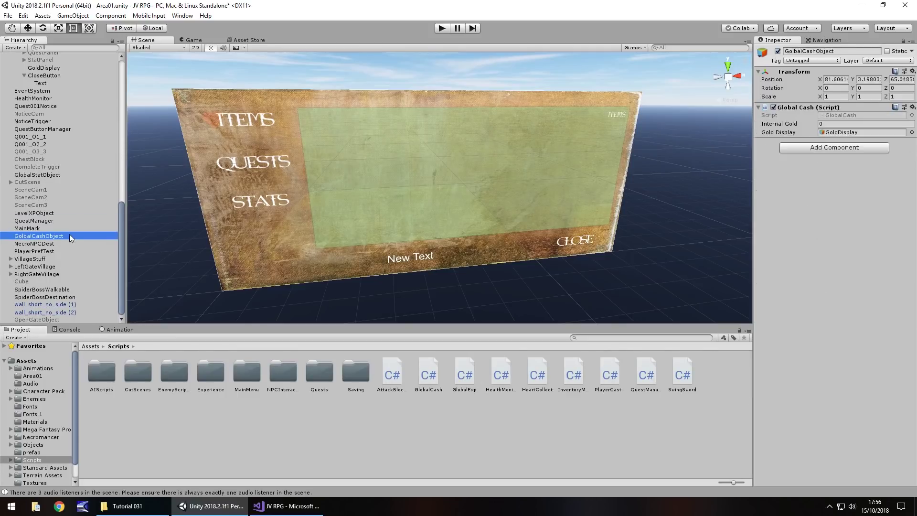
key("Down")
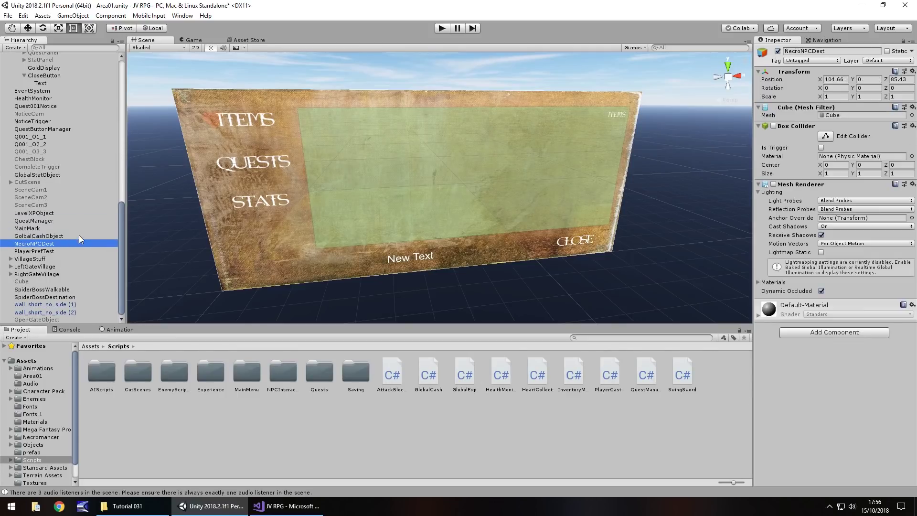
key("Down")
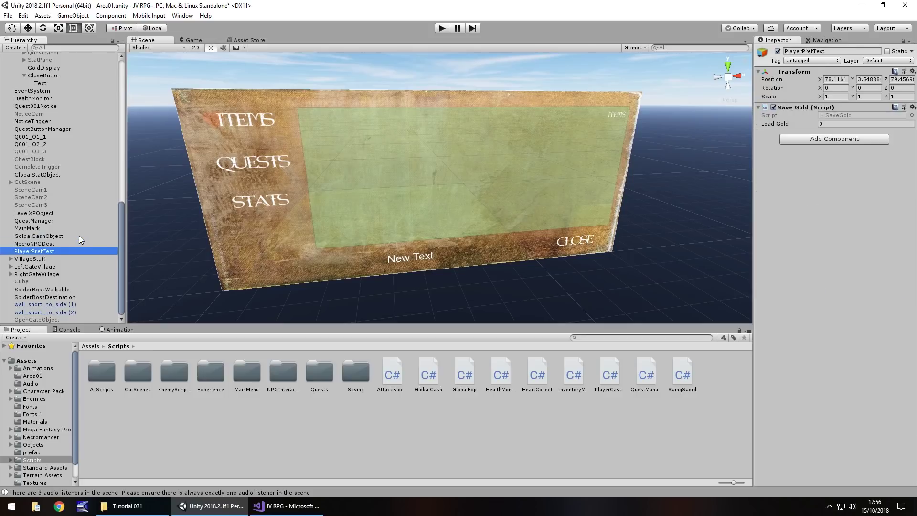
left_click(43, 289)
left_click(51, 318)
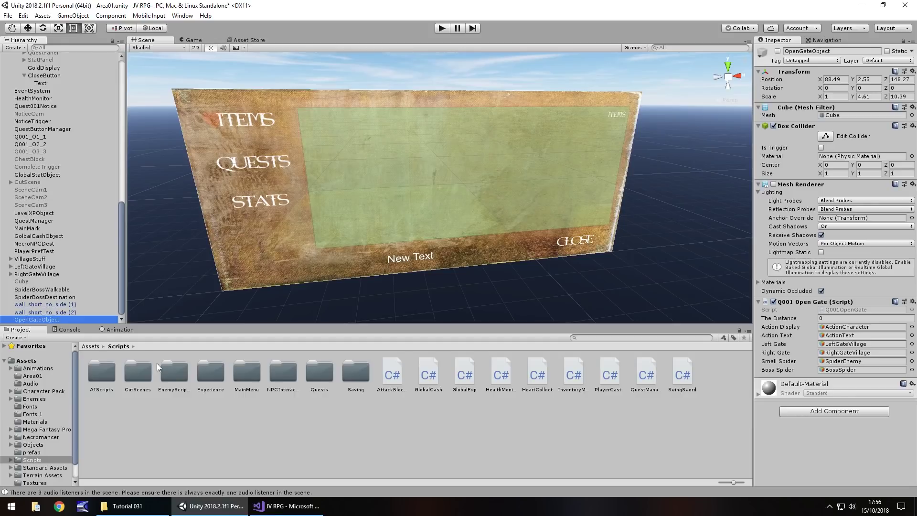
scroll(51, 191, "up", 15)
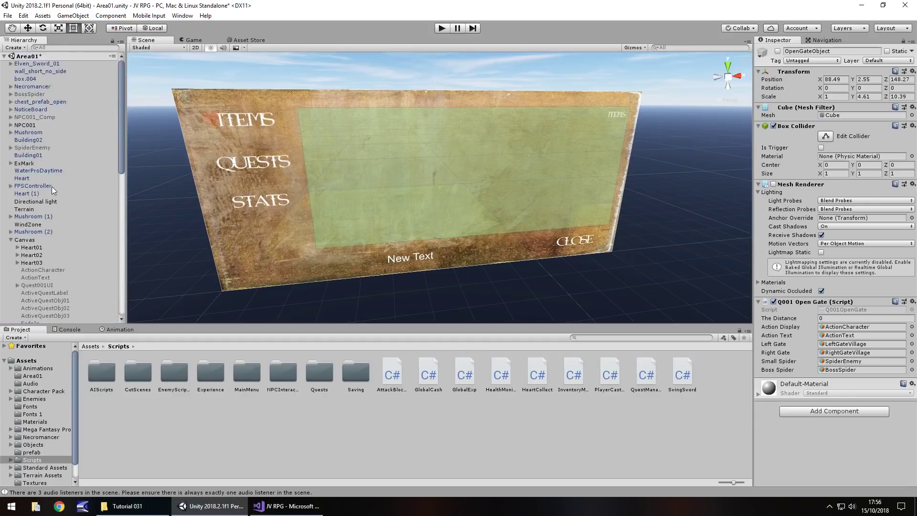
- Switch to Visual Studio and compare the InventoryMenu script's open, close and panel code with the MenuControls script
left_click(287, 506)
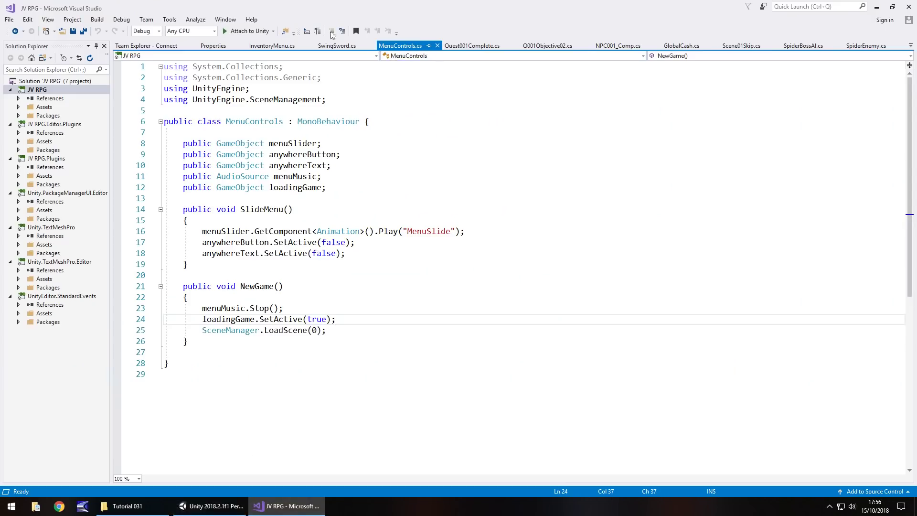
left_click(270, 46)
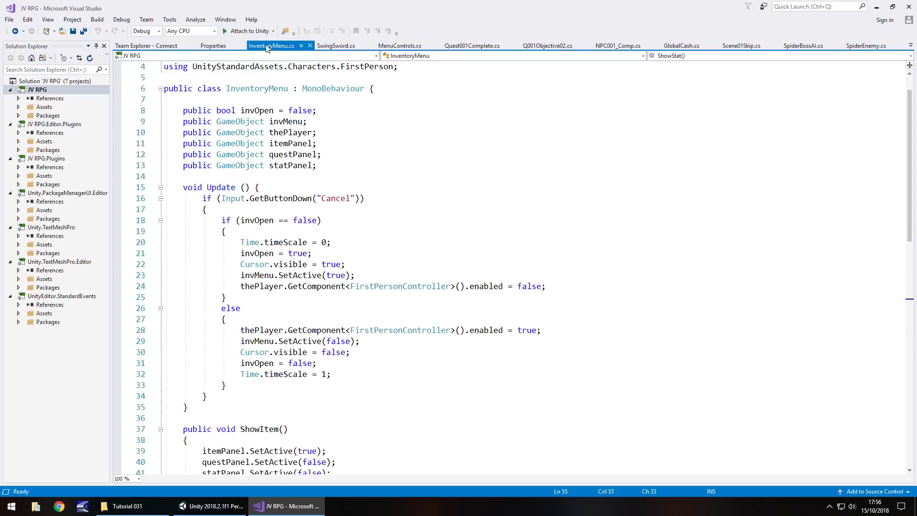
scroll(313, 224, "down", 6)
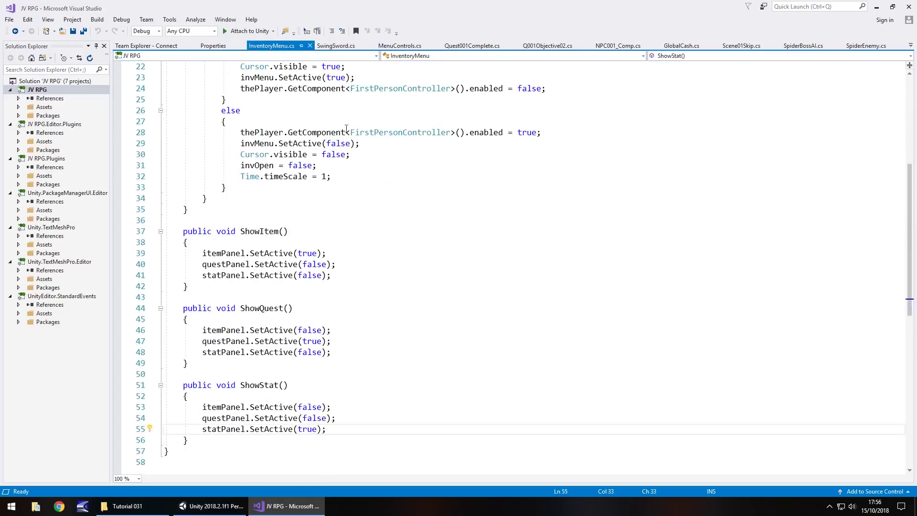
left_click(399, 47)
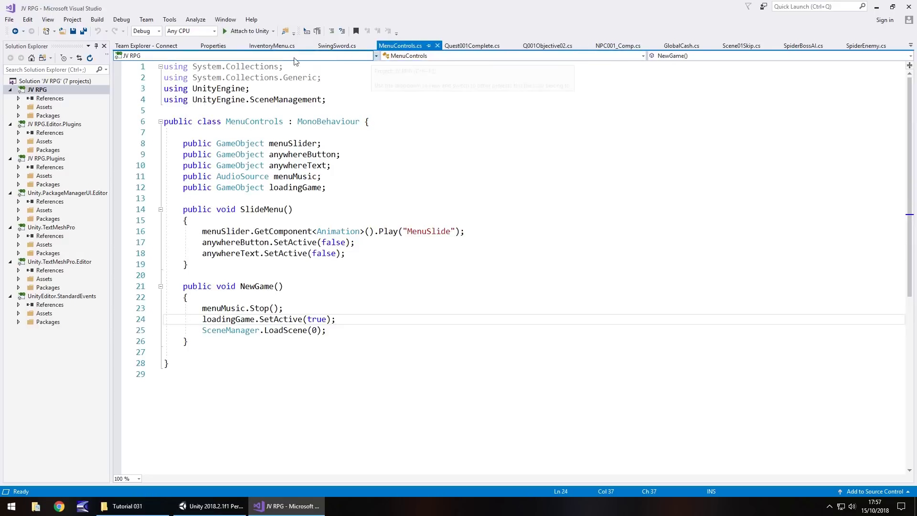
left_click(271, 46)
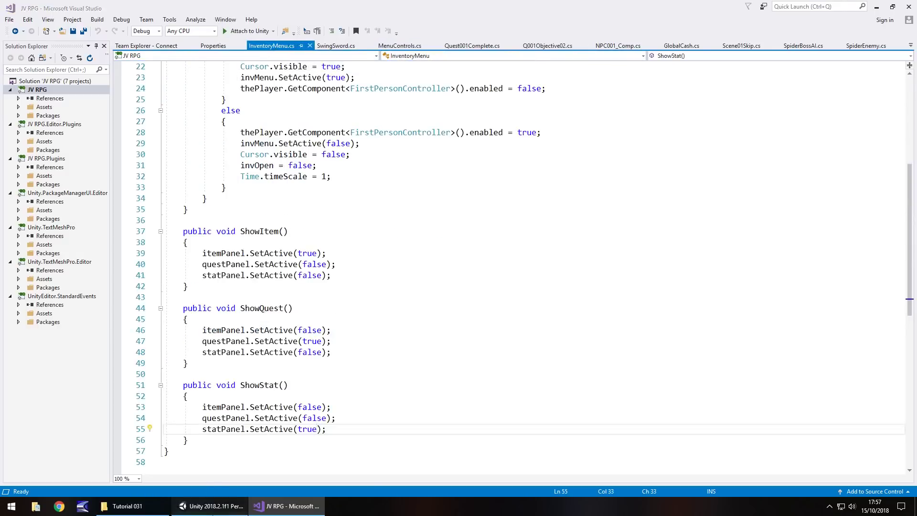
- Switch back to Unity, check CloseButton's On Click target and inspect the components on GlobalStatObject
left_click(212, 506)
scroll(71, 253, "down", 6)
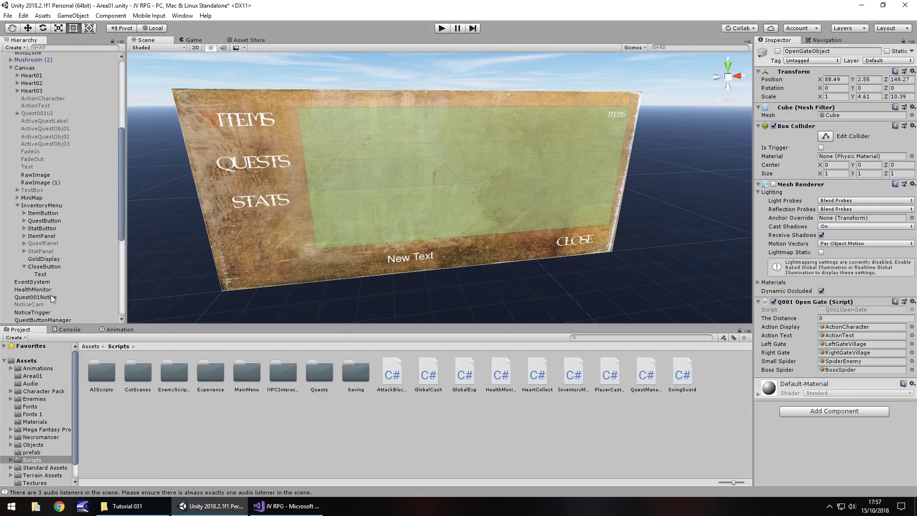
scroll(50, 299, "down", 6)
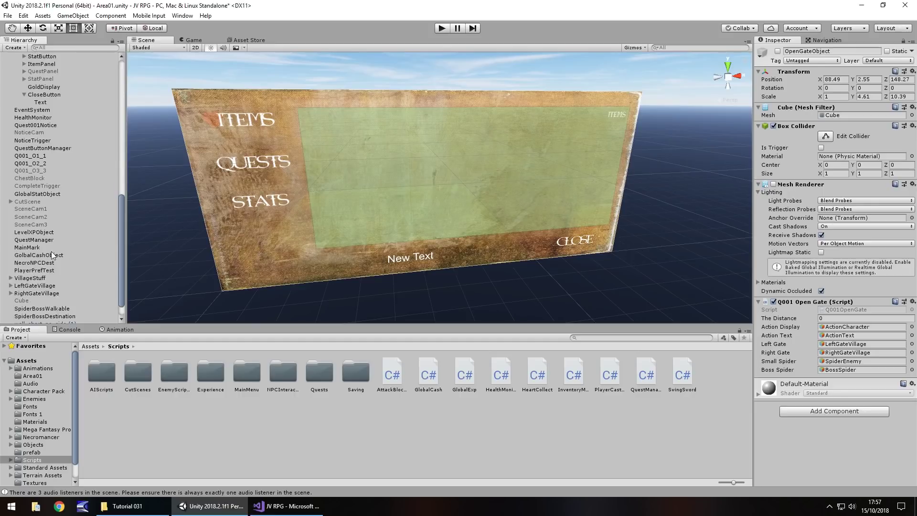
left_click(579, 236)
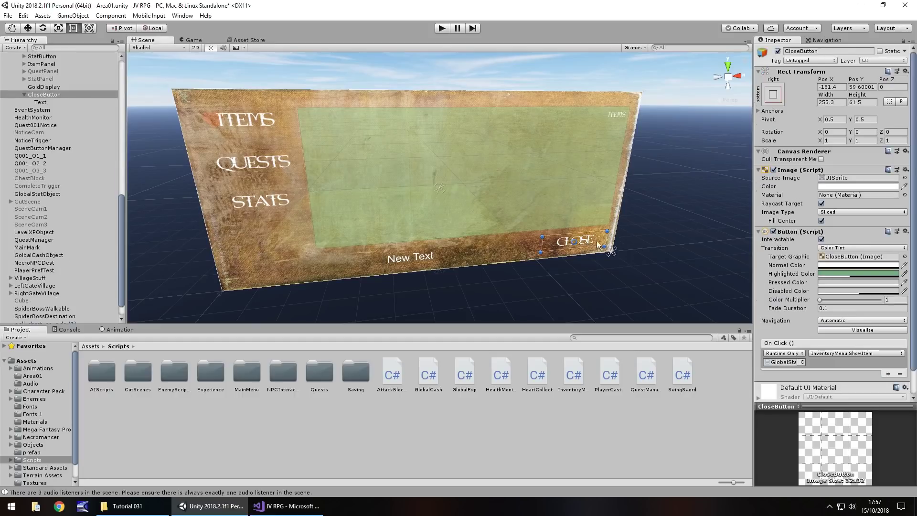
left_click(783, 361)
left_click(46, 194)
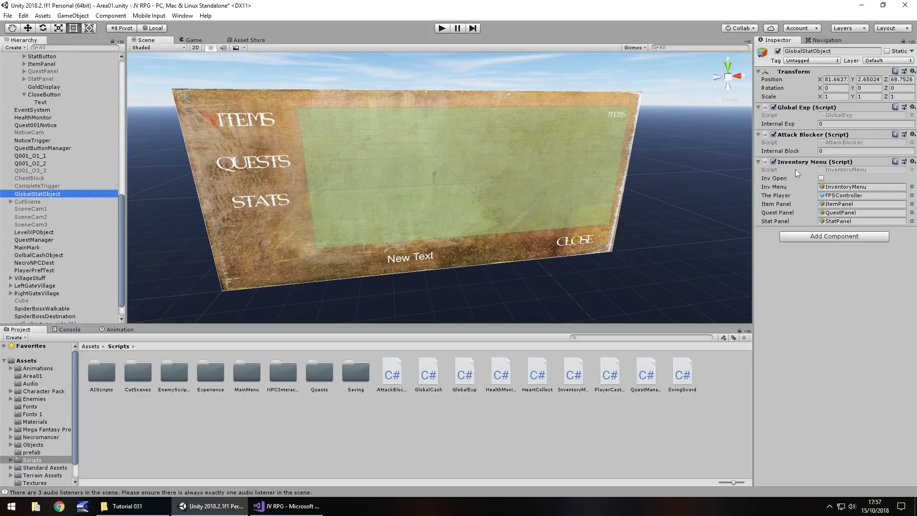
- In Visual Studio, add an empty public void CloseMenu() method below ShowStat() in the InventoryMenu script
left_click(287, 506)
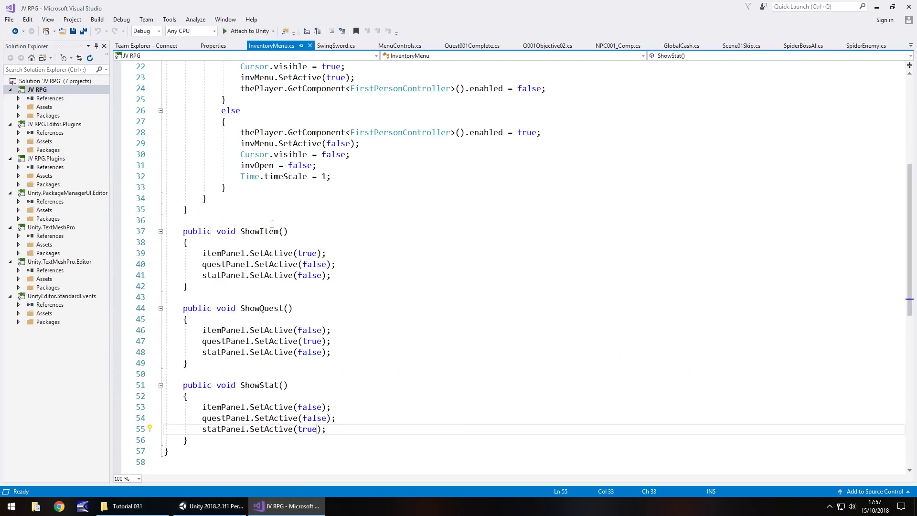
scroll(373, 230, "up", 7)
scroll(287, 239, "down", 13)
left_click(214, 244)
key("Return")
key("Return")
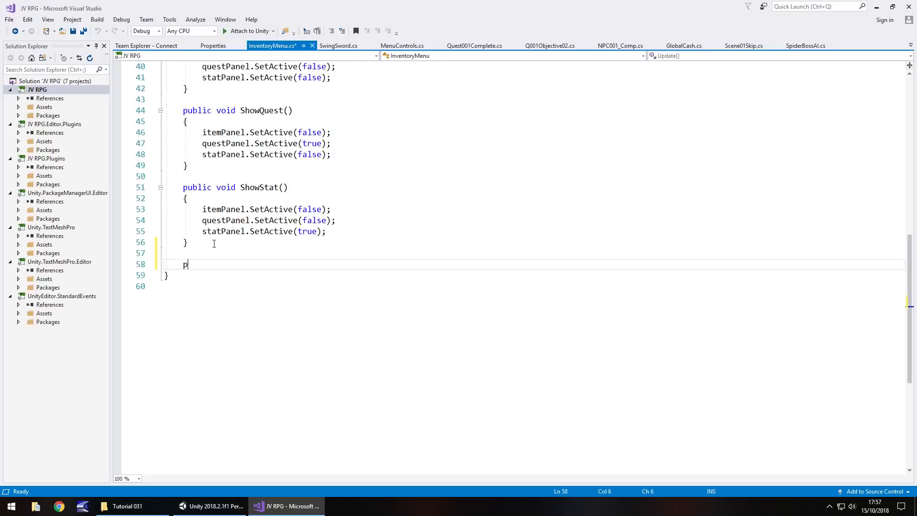
type("public void CloseMenu()")
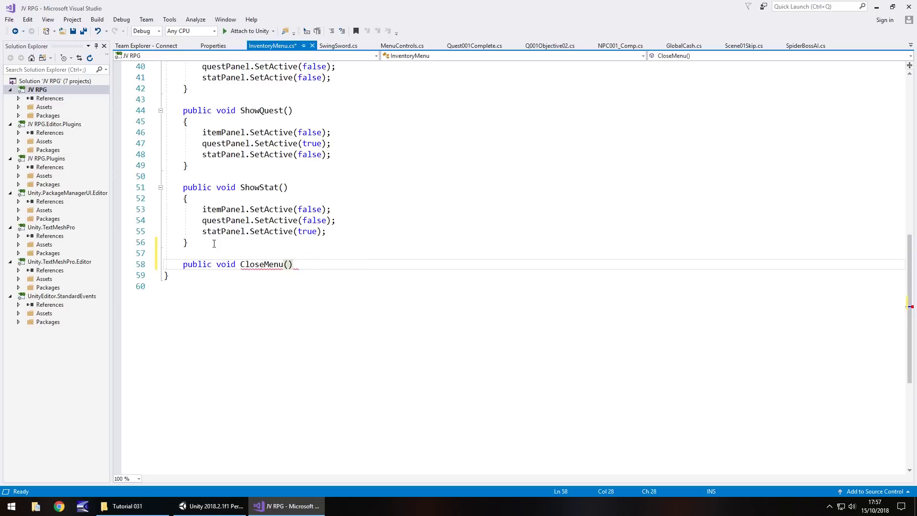
key("Return")
type("{")
key("Return")
- Copy the five menu-closing lines from the else block in Update into CloseMenu() and save the script
scroll(290, 219, "up", 5)
scroll(291, 219, "up", 4)
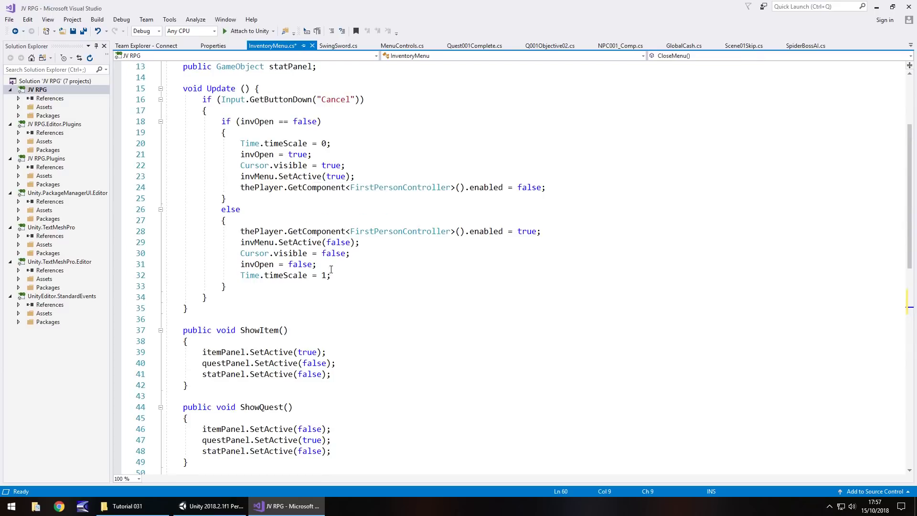
left_click_drag(332, 276, 143, 232)
key("ctrl+c")
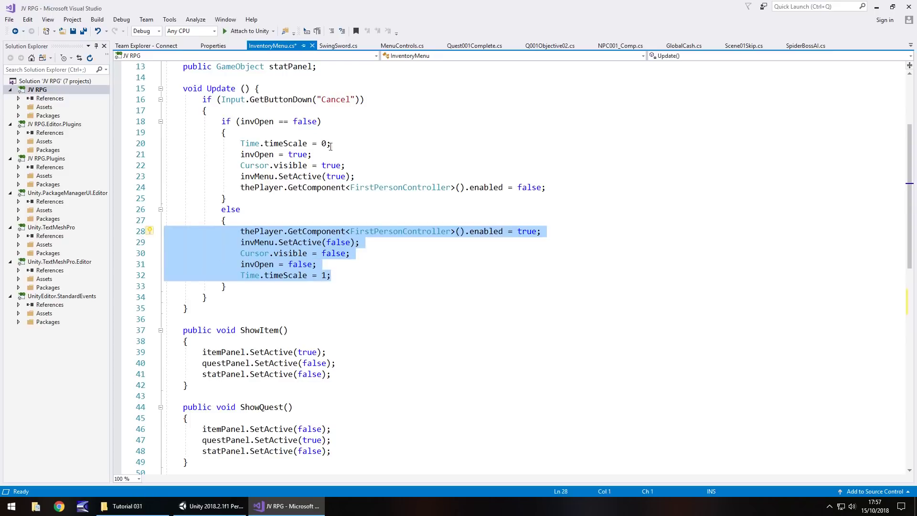
scroll(286, 204, "down", 11)
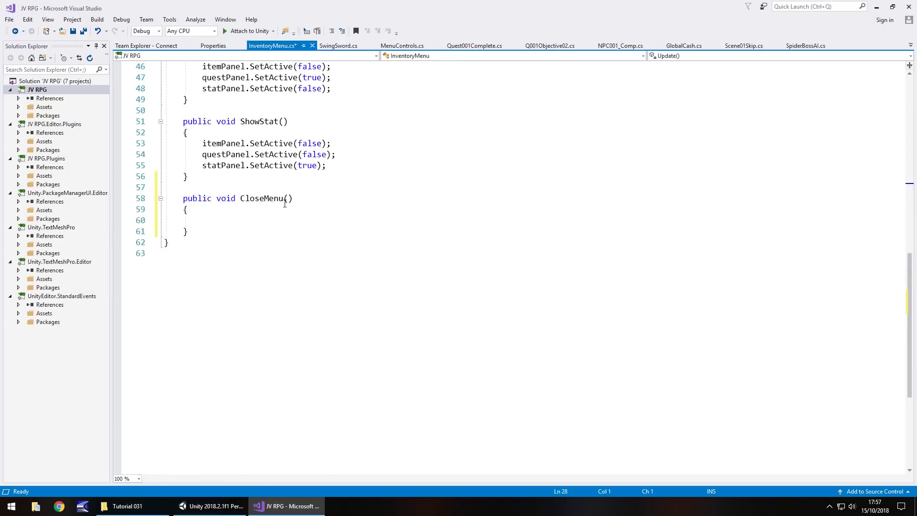
left_click(296, 219)
key("ctrl+v")
key("ctrl+s")
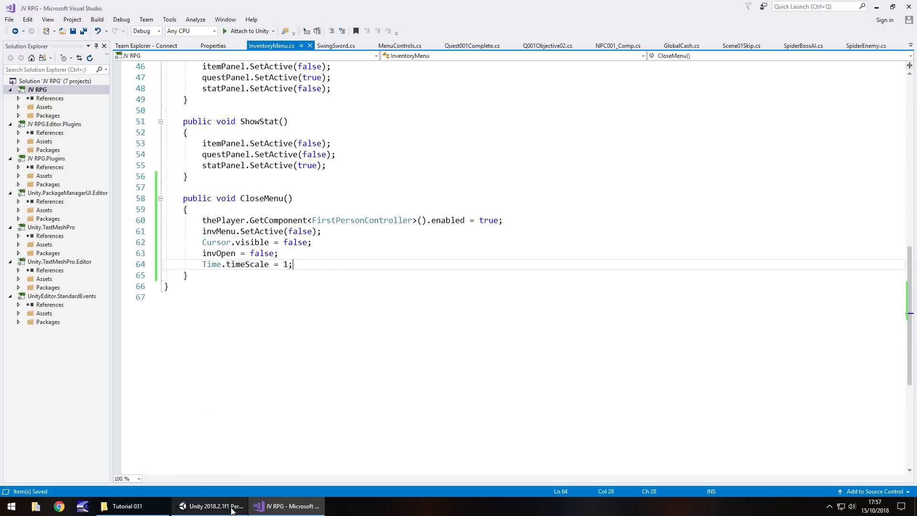
- Switch to Unity and set CloseButton's On Click function to InventoryMenu.CloseMenu
left_click(233, 506)
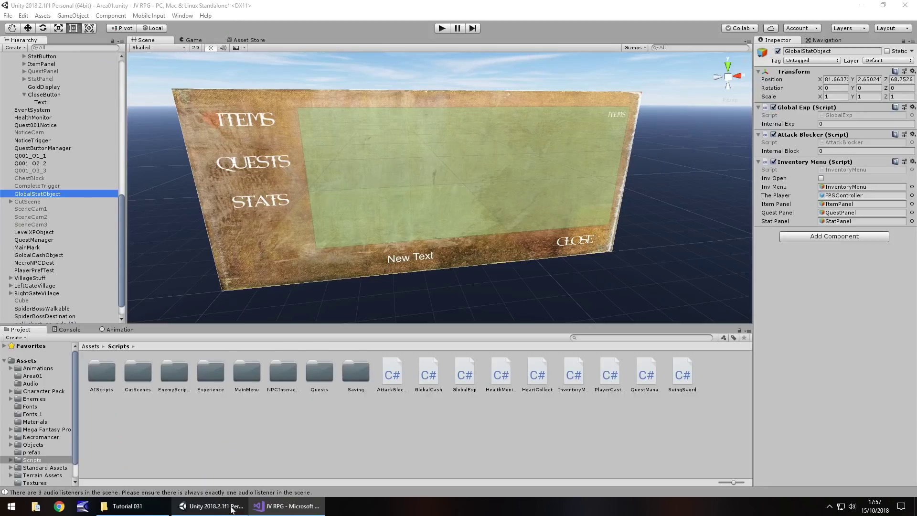
left_click(574, 244)
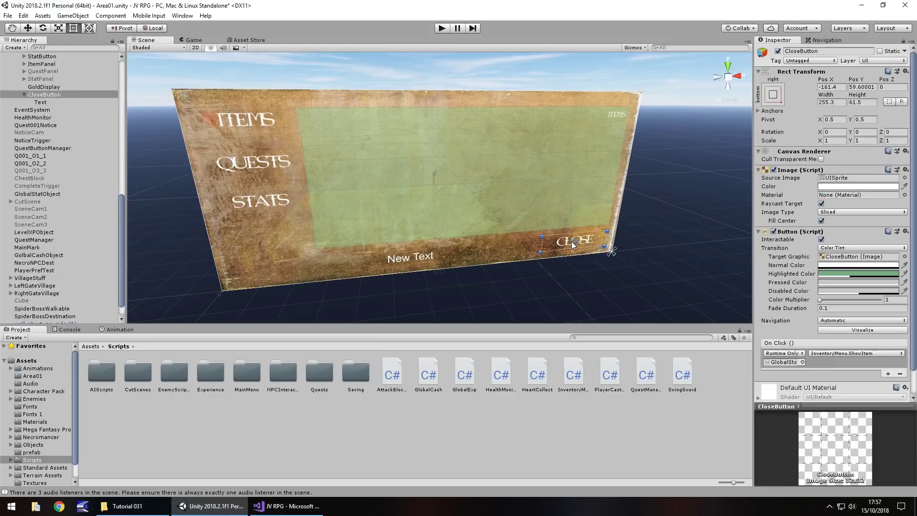
left_click(847, 354)
mouse_move(844, 419)
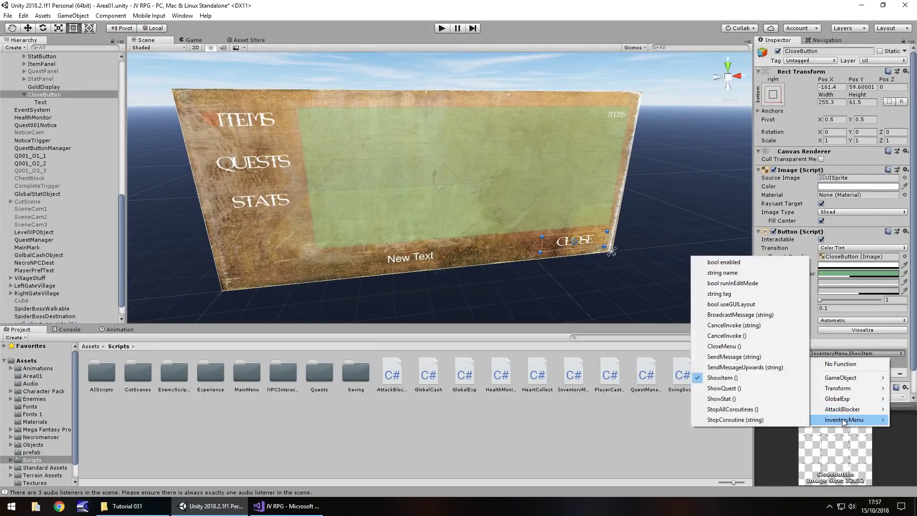
left_click(724, 344)
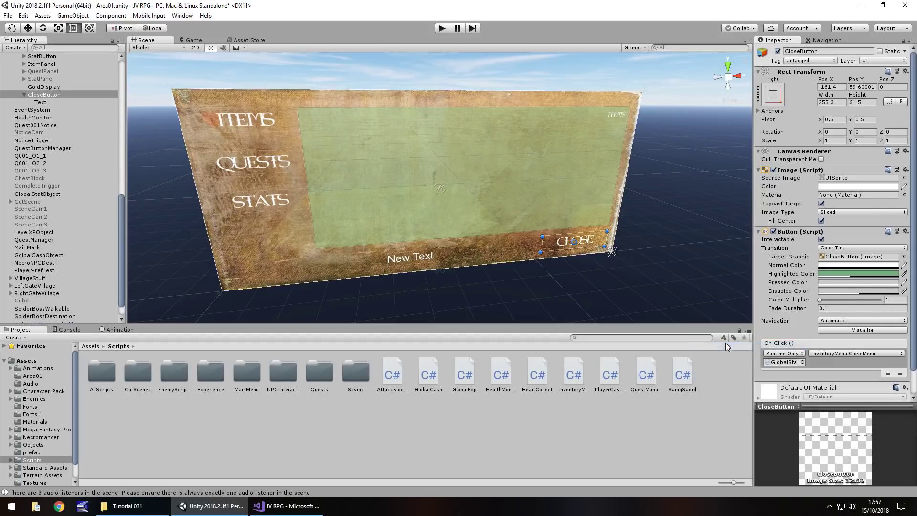
- Deactivate the InventoryMenu object in the scene's Canvas
scroll(45, 144, "up", 5)
left_click(47, 177)
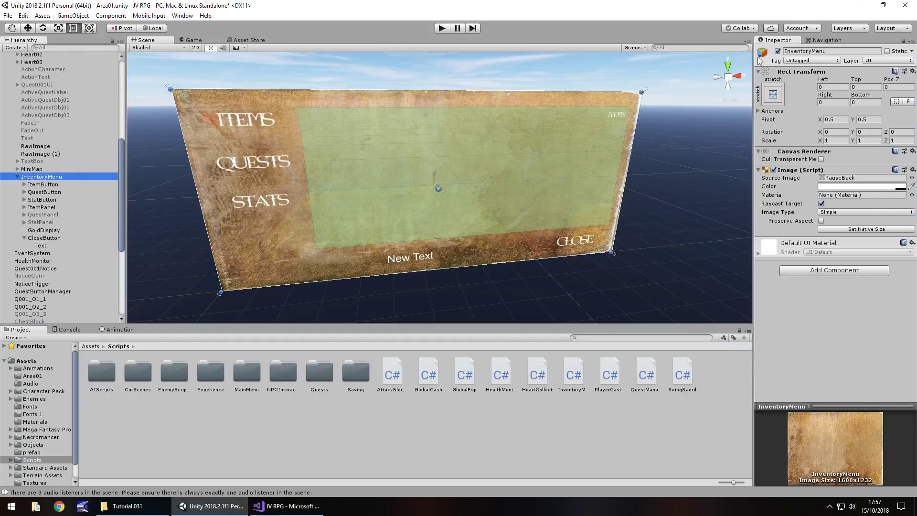
left_click(778, 52)
- Play-test the game by opening the inventory and closing it with the CLOSE button, and stop play mode
left_click(442, 28)
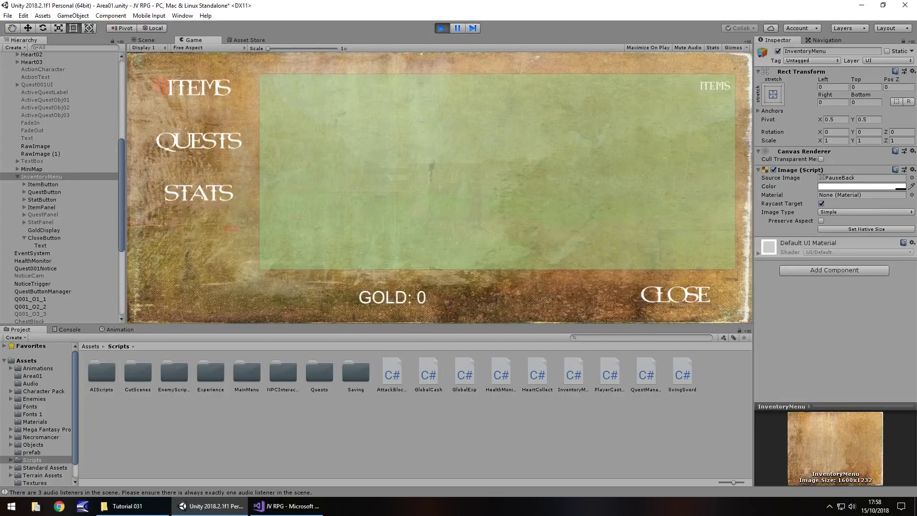
key("i")
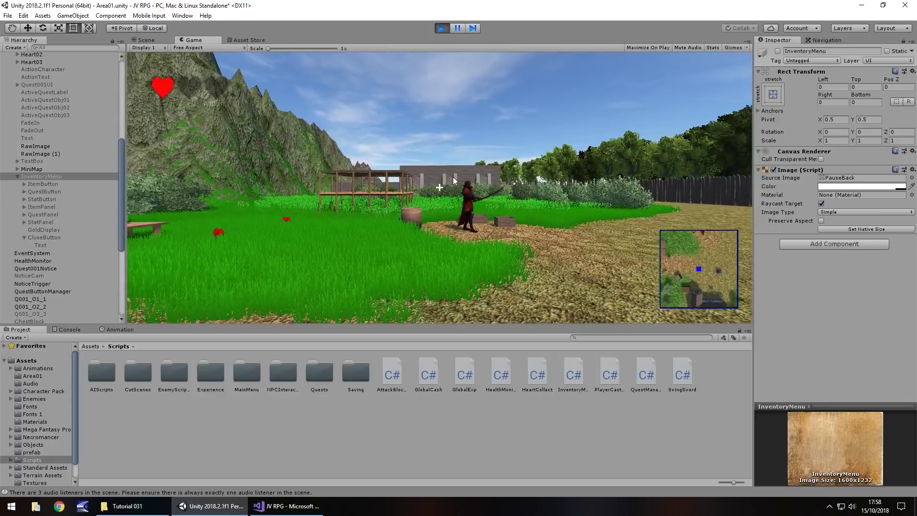
key("i")
left_click(667, 297)
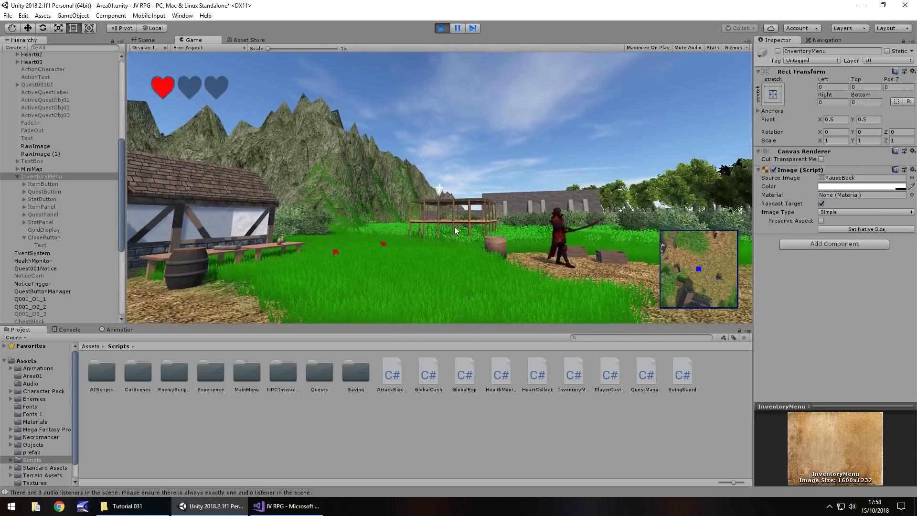
key("ctrl+p")
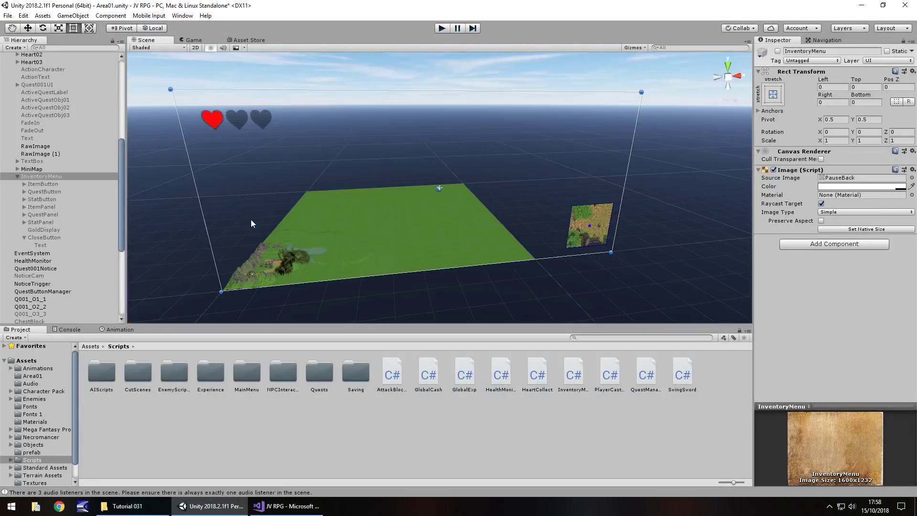
- Set CloseButton's highlighted color to the muted red B07675
left_click(44, 238)
left_click(832, 275)
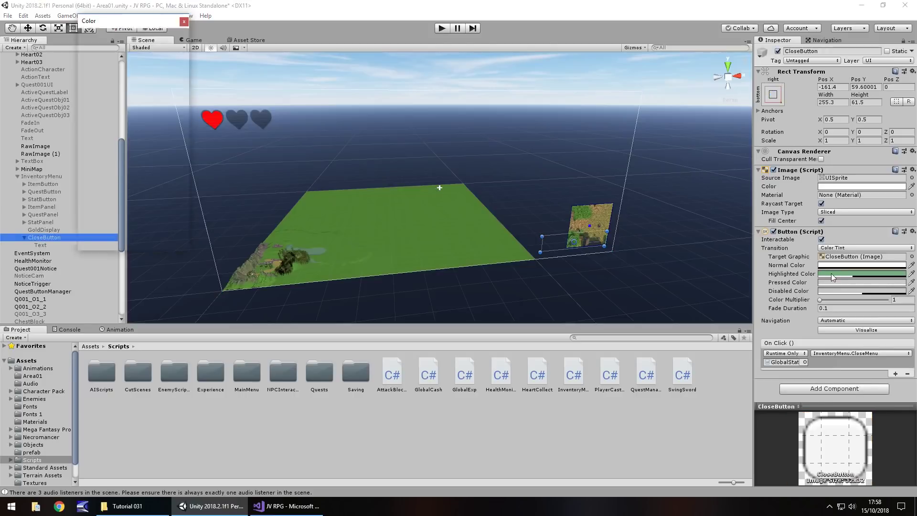
left_click(176, 103)
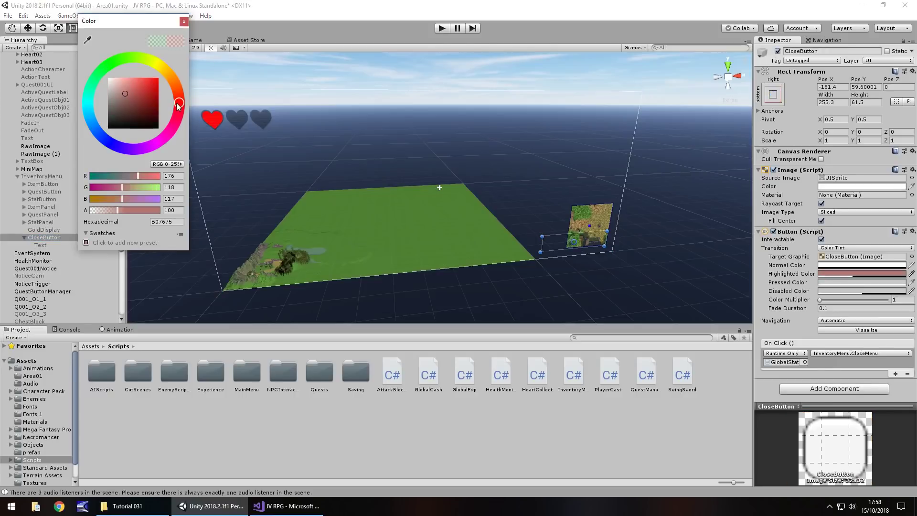
left_click(184, 22)
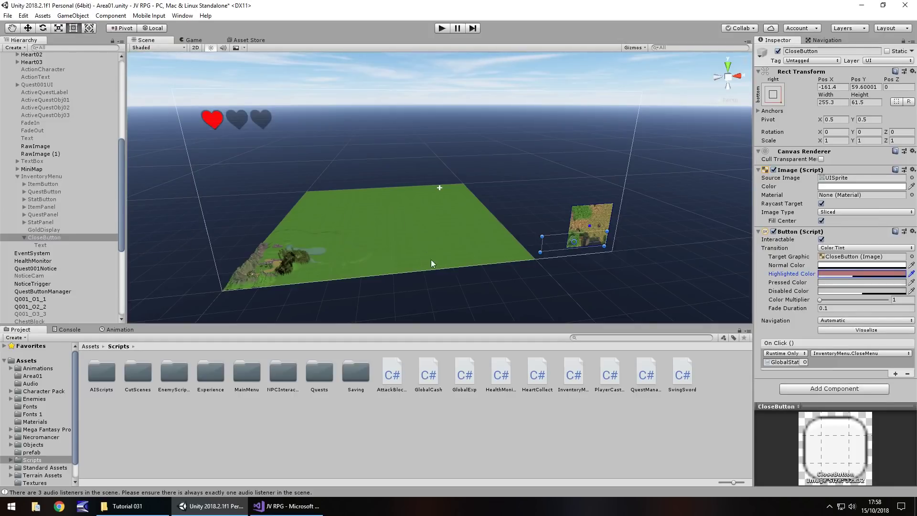
- Save the scene and activate the InventoryMenu object in the Canvas
left_click(439, 308)
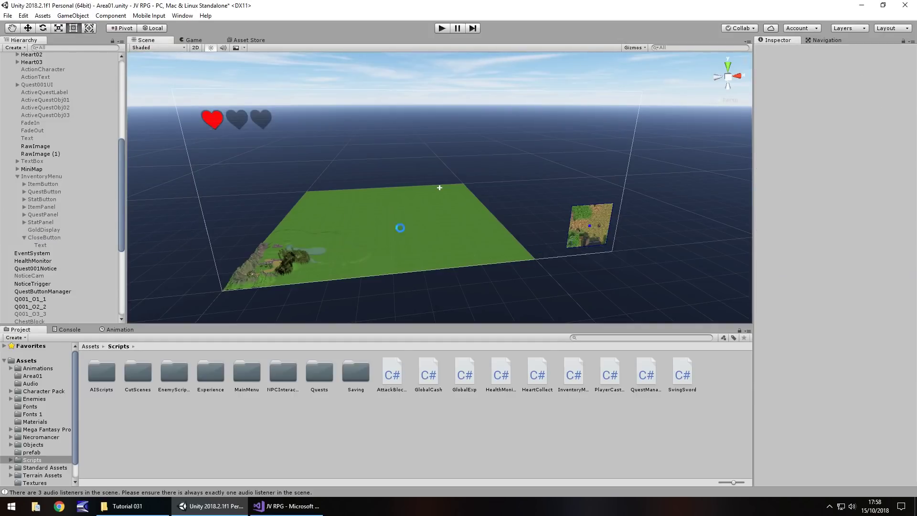
key("ctrl+s")
left_click(52, 176)
left_click(778, 51)
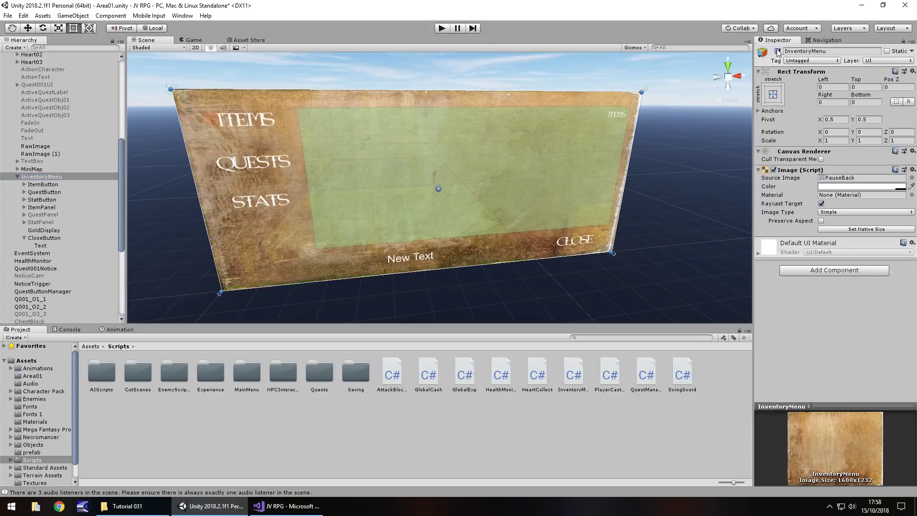
- Deactivate ItemPanel and activate QuestPanel inside InventoryMenu
left_click(42, 207)
left_click(777, 51)
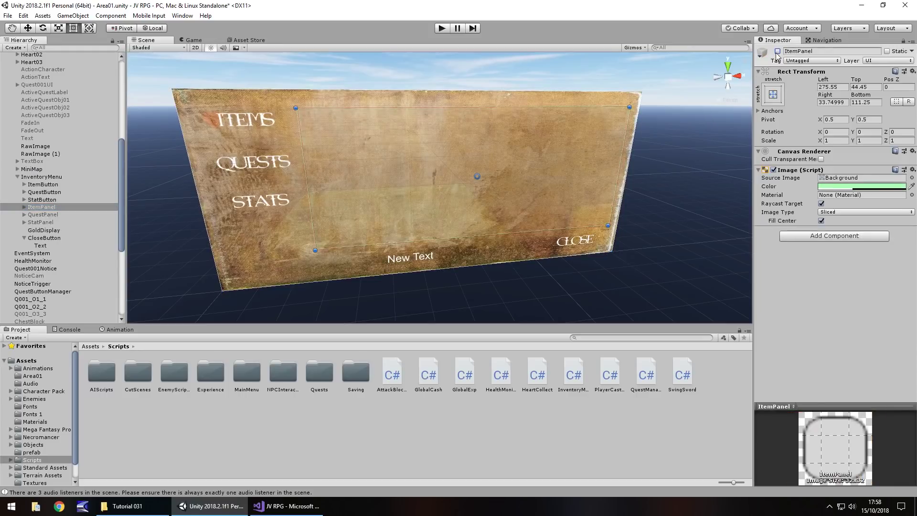
left_click(42, 215)
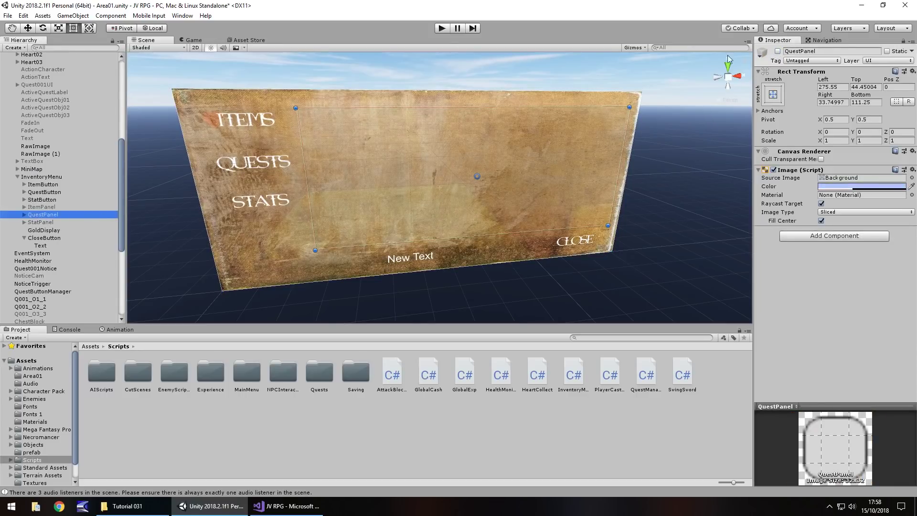
left_click(778, 51)
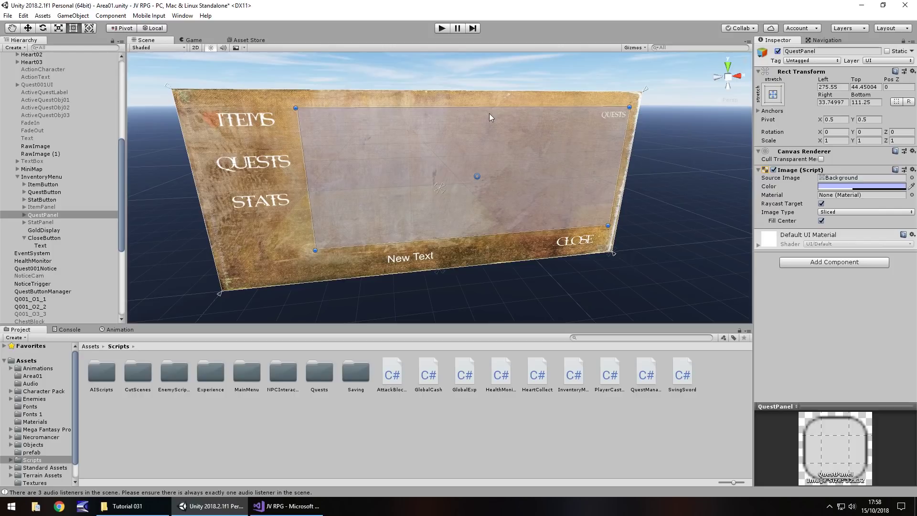
- Duplicate QuestPanel's QUESTS label, place the copy in the panel's upper-left corner, and anchor it top left
left_click(612, 116)
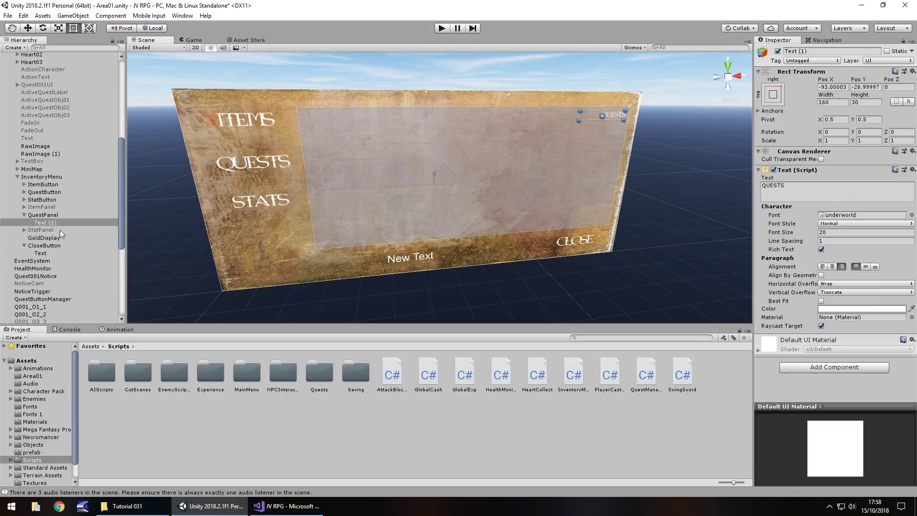
key("ctrl+d")
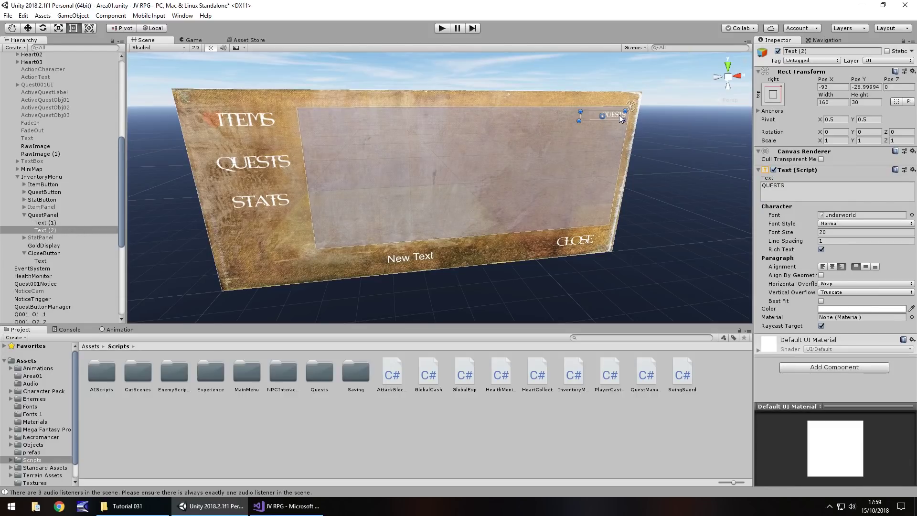
left_click_drag(617, 116, 351, 118)
left_click(773, 94)
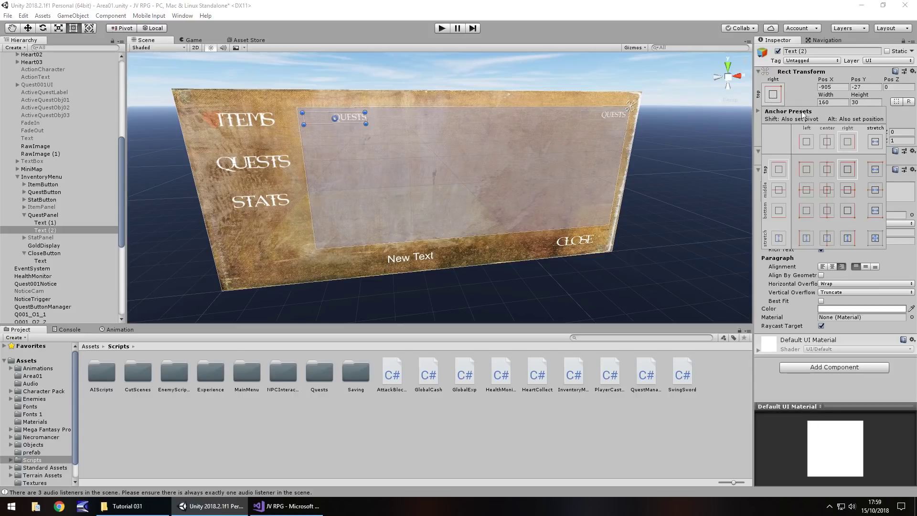
left_click(806, 169)
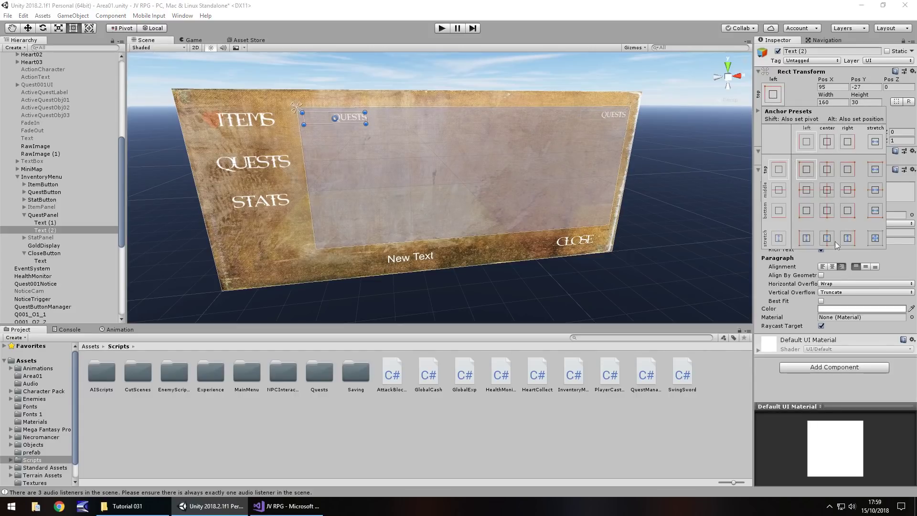
- Left-align the copied label and change its text to "MAIN QUEST:"
left_click(822, 266)
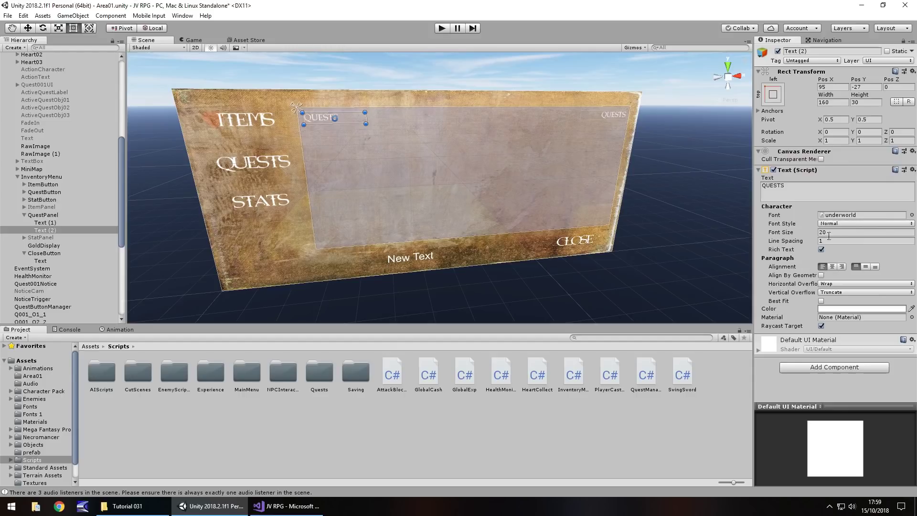
left_click(808, 196)
type("MAIN QUEST")
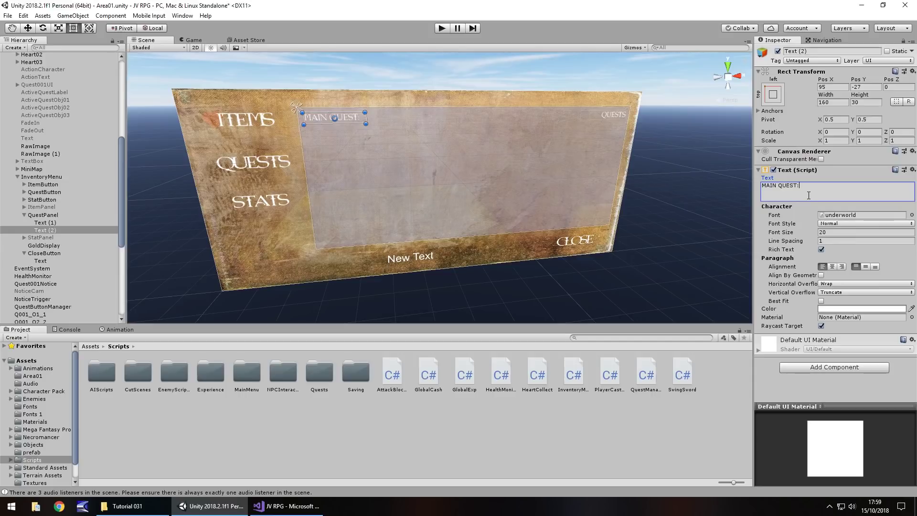
- Format the MAIN QUEST label as bold at font size 30 and enlarge its box to about 381 by 47
left_click(835, 233)
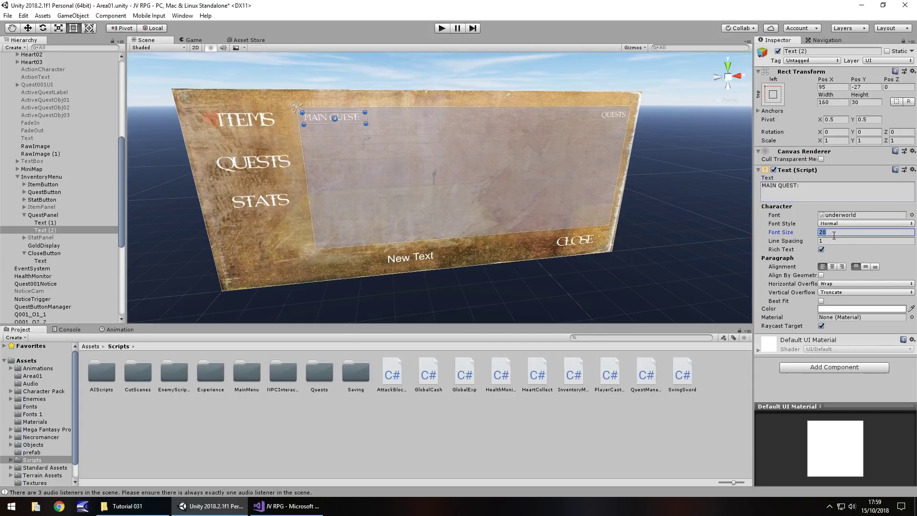
type("30")
left_click_drag(368, 125, 446, 131)
left_click(841, 223)
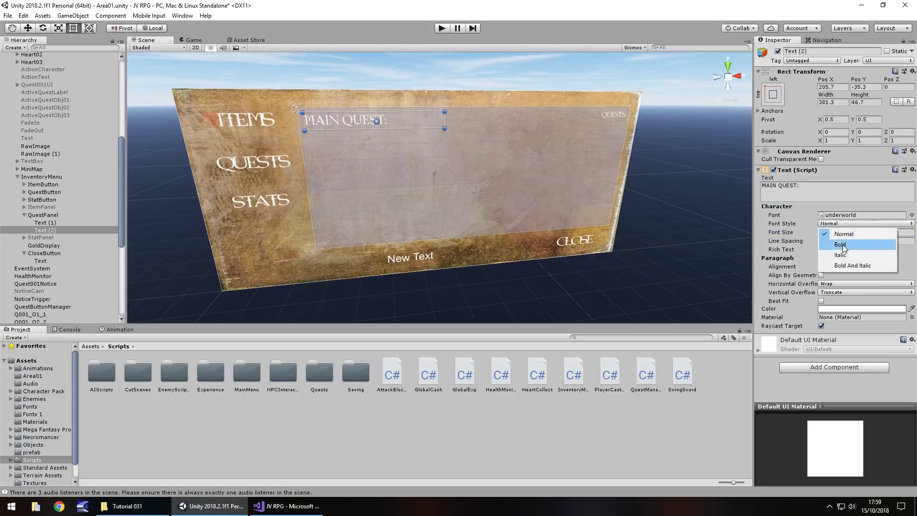
left_click(843, 244)
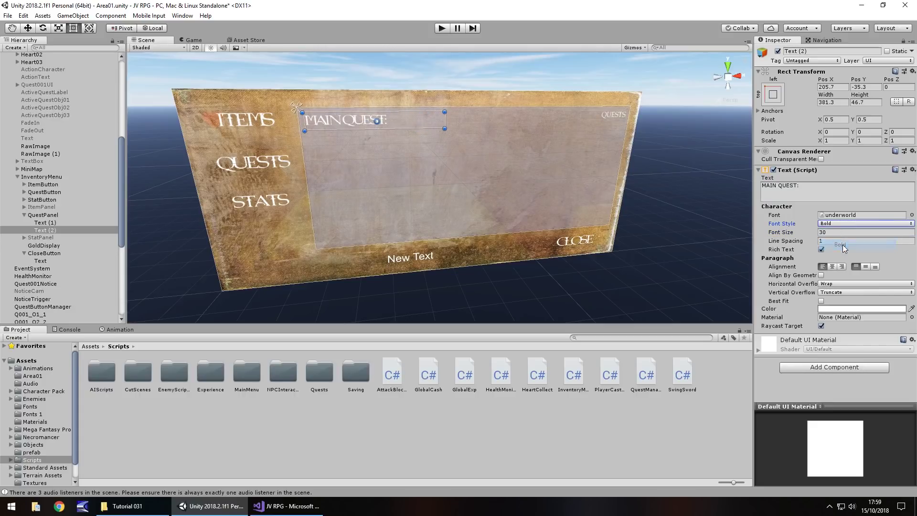
- Rename the MAIN QUEST label object to MainText
left_click(56, 229)
left_click(56, 229)
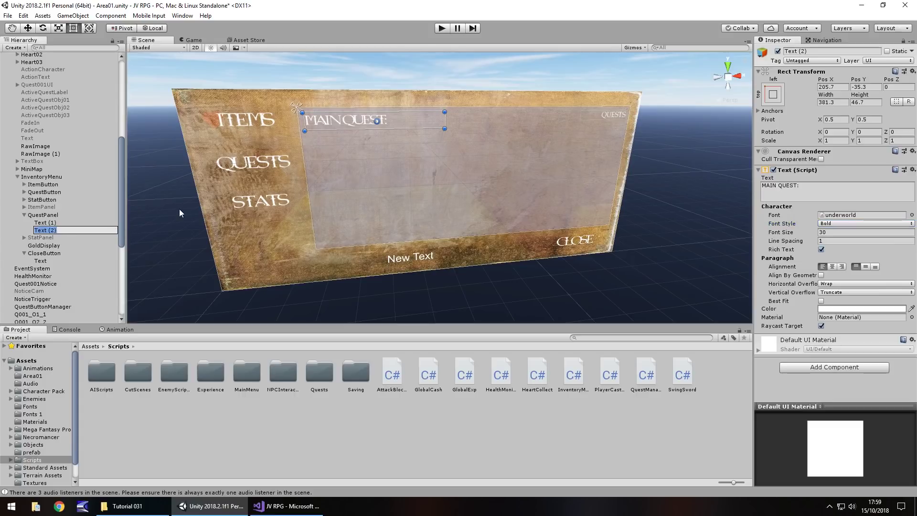
type("MainText")
key("Return")
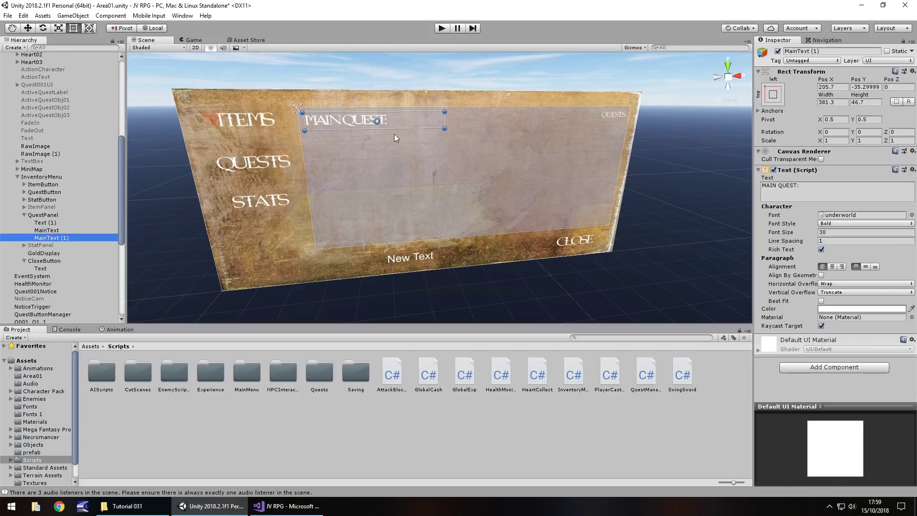
- Duplicate MainText, place the copy below it at about X 198, Y -148, and rename it SideText
left_click_drag(385, 121, 384, 163)
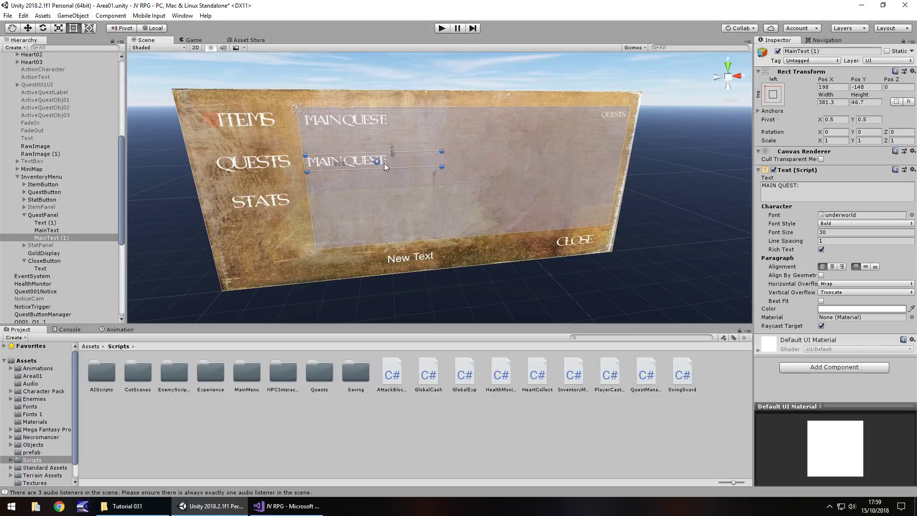
left_click(70, 237)
left_click(70, 236)
type("Sid")
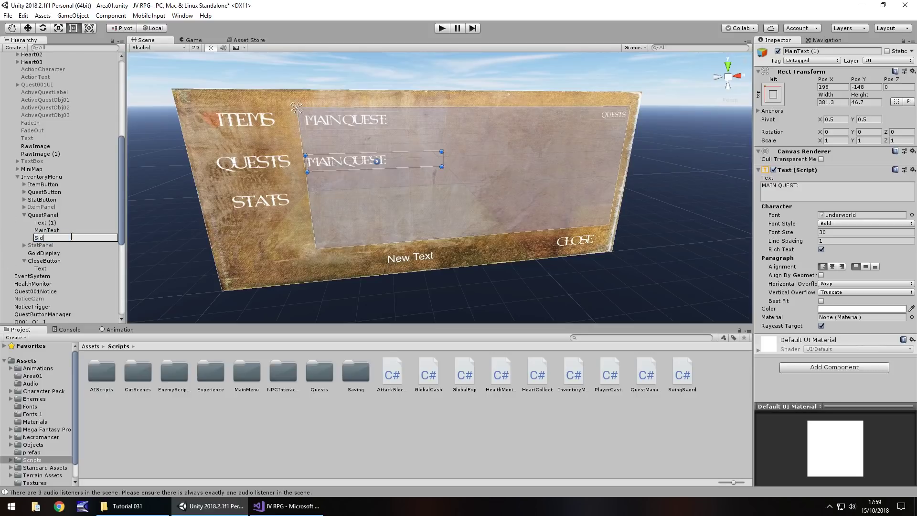
type("eText")
- Change SideText's text to "SIDE QUESTS :"
left_click(784, 187)
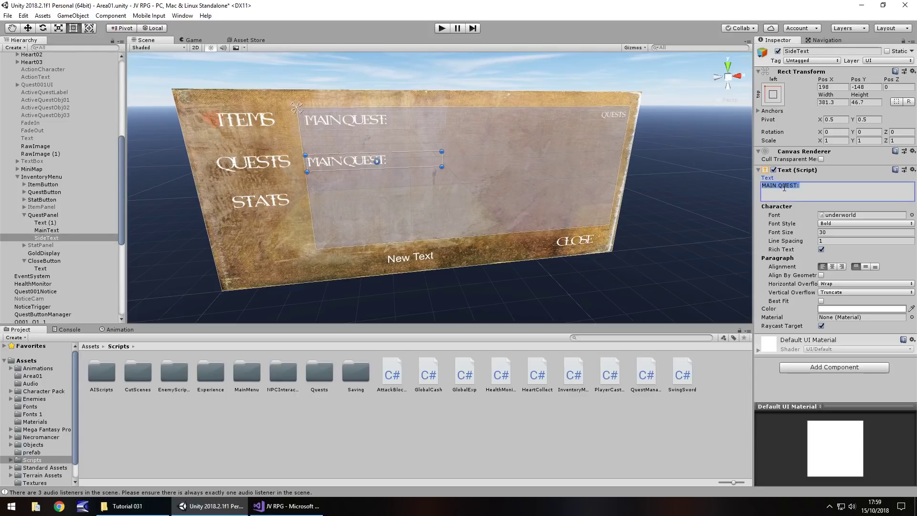
type("SIDE QUE")
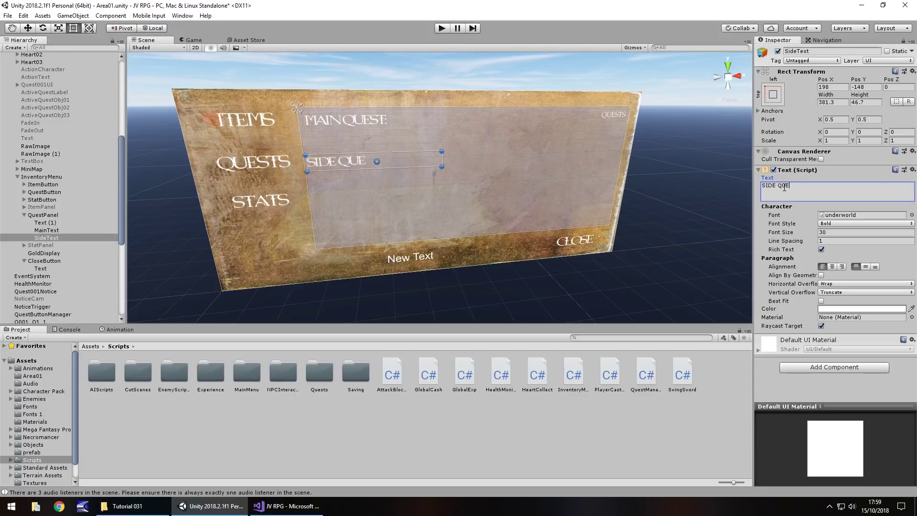
type("STS:")
left_click(799, 186)
- Add a UI Raw Image, move it near the top middle of the quest panel, and narrow it to about 11 wide
left_click(50, 231)
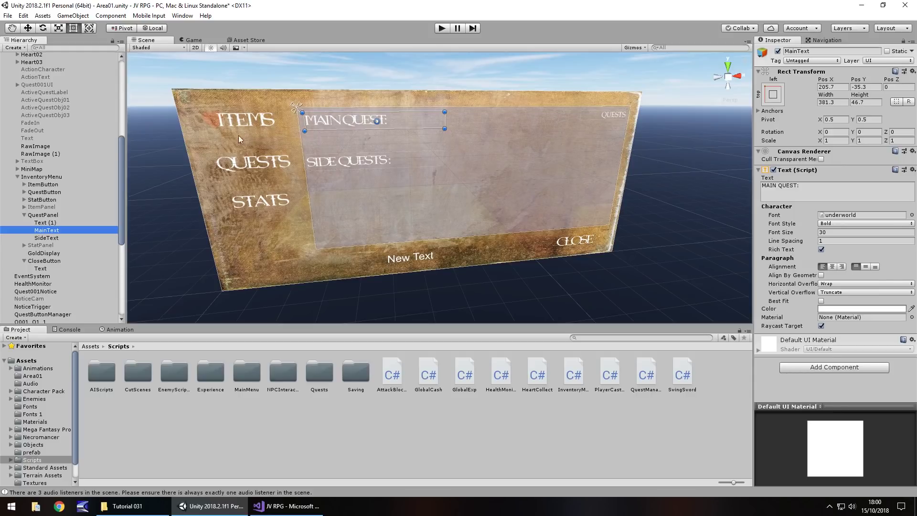
left_click(78, 17)
mouse_move(94, 108)
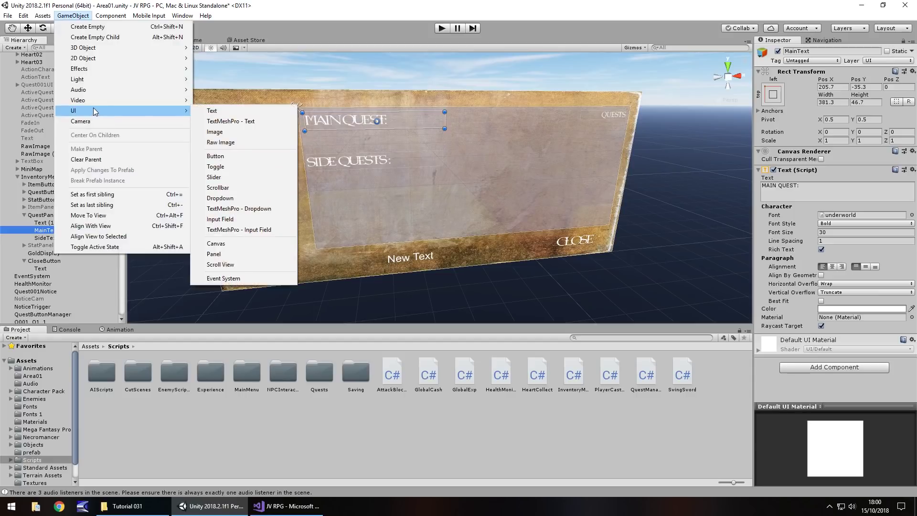
left_click(234, 142)
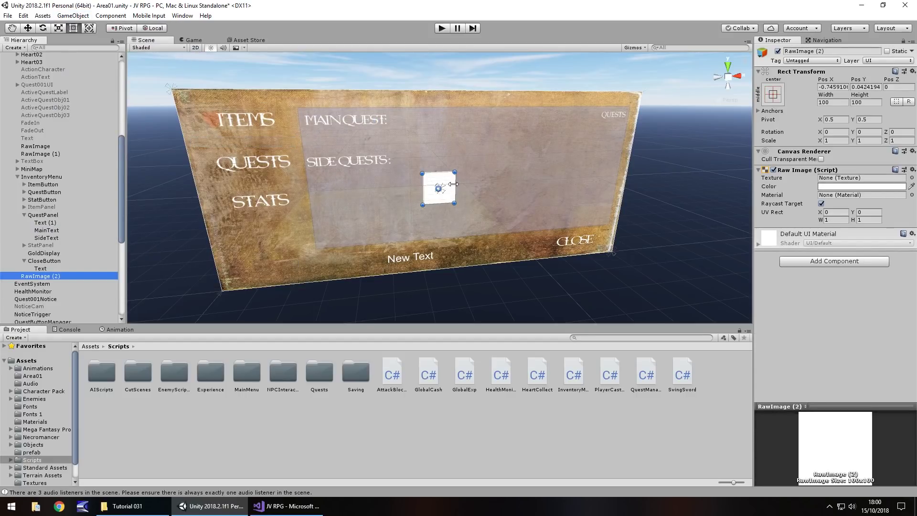
left_click_drag(454, 180, 488, 117)
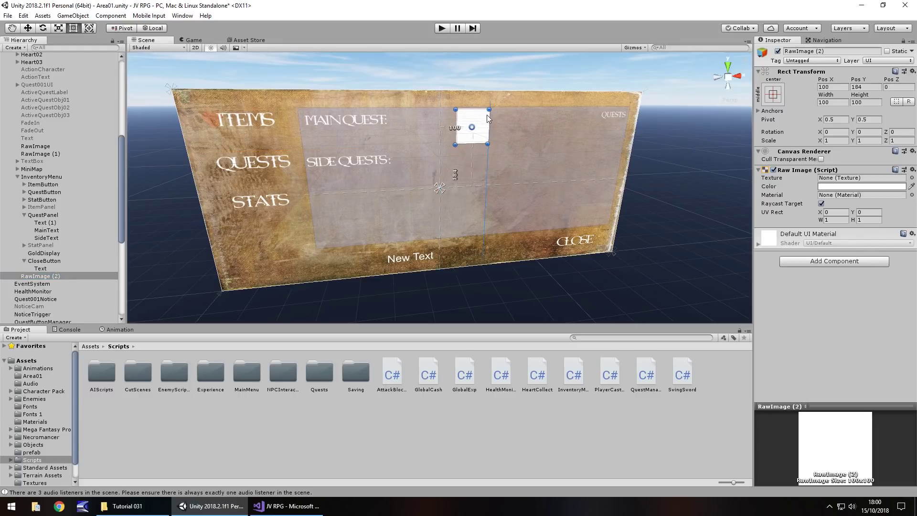
left_click_drag(456, 127, 486, 128)
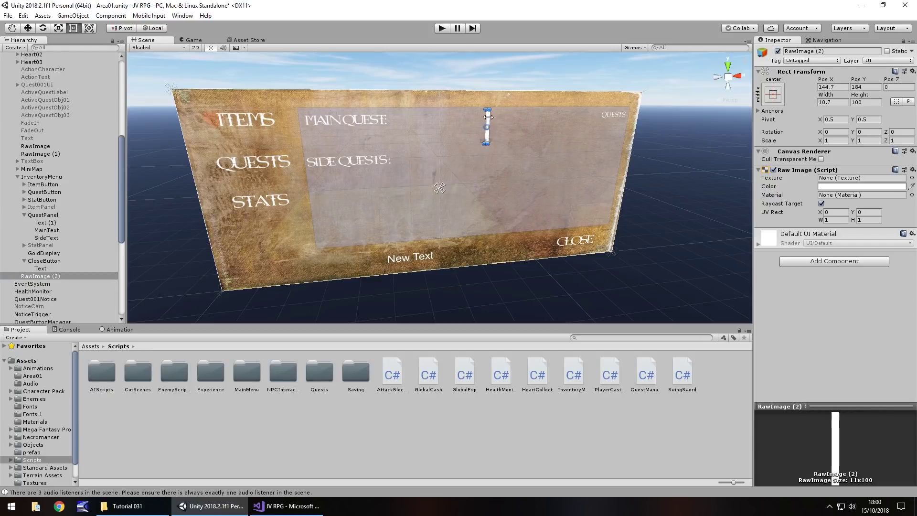
- Reshape the raw image into a vertical divider beside the quest headings, at about X 41.5, about 384 high, with width 5
scroll(498, 136, "up", 3)
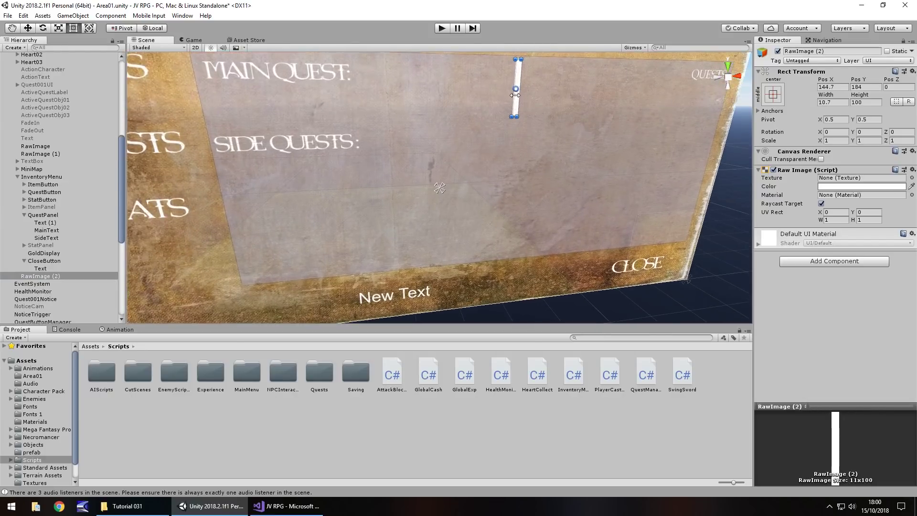
scroll(517, 100, "up", 3)
left_click_drag(538, 88, 464, 88)
key("ctrl+z")
scroll(549, 109, "down", 4)
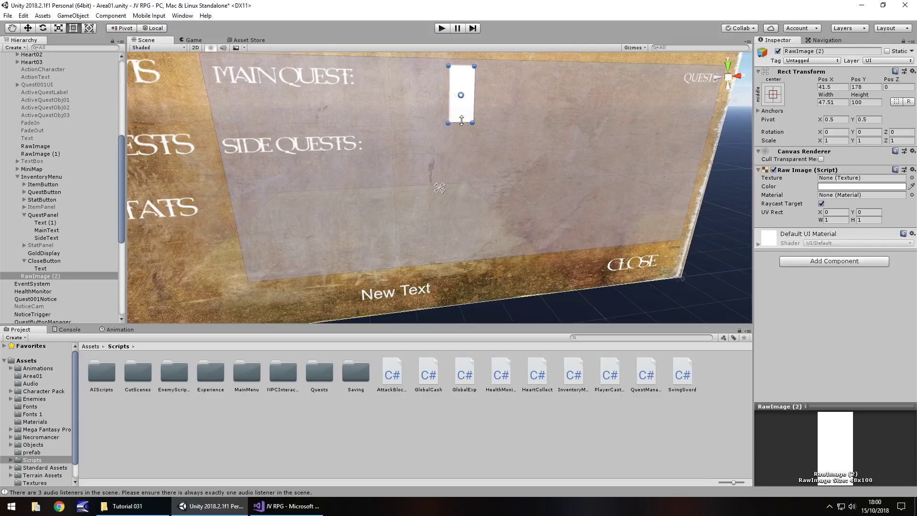
left_click_drag(461, 121, 459, 255)
left_click(843, 104)
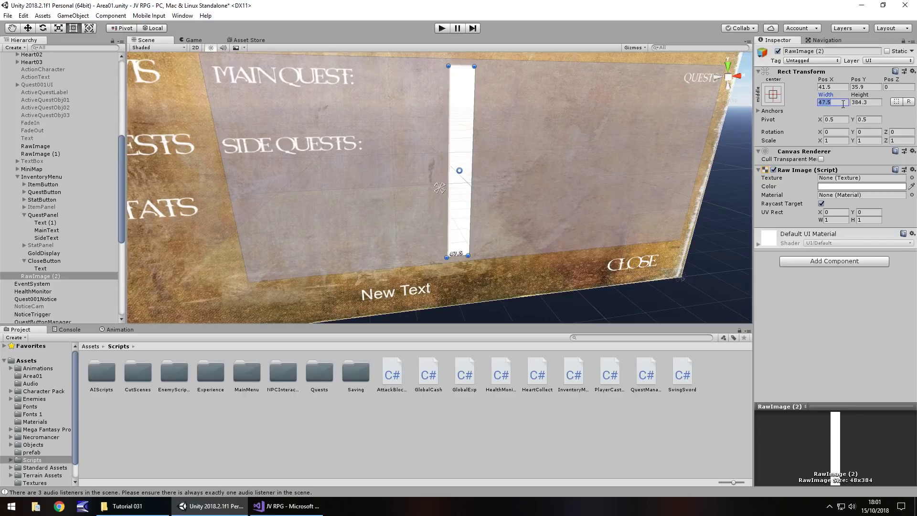
type("5")
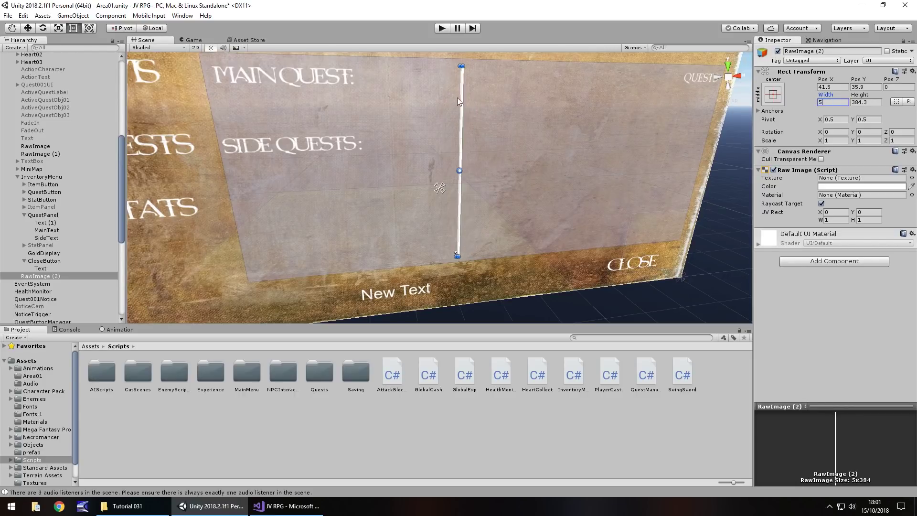
- Rename the divider image to SplitQuest and make it a child of QuestPanel
middle_click_drag(547, 119, 473, 115)
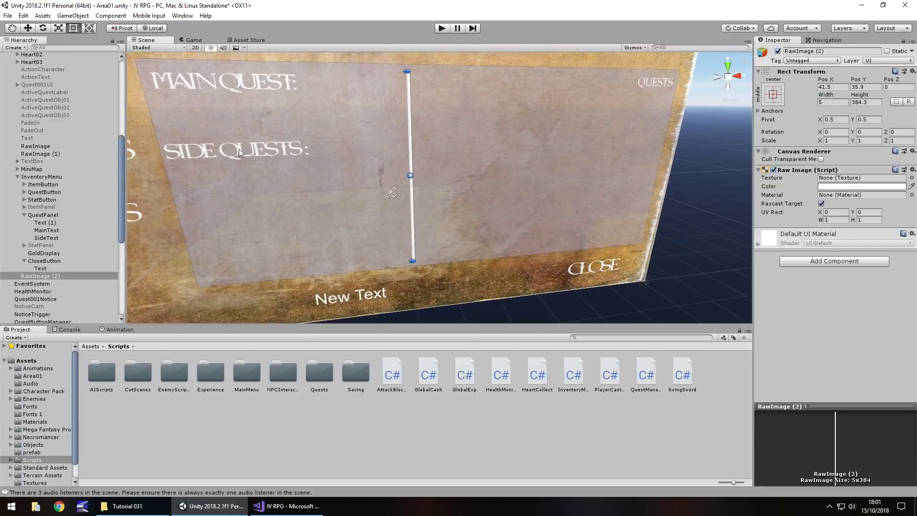
left_click(248, 165)
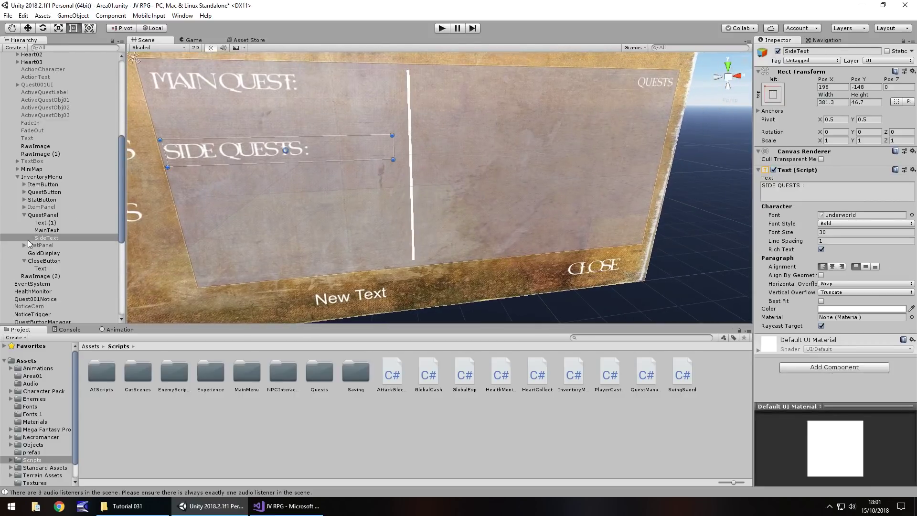
left_click(410, 124)
left_click(36, 277)
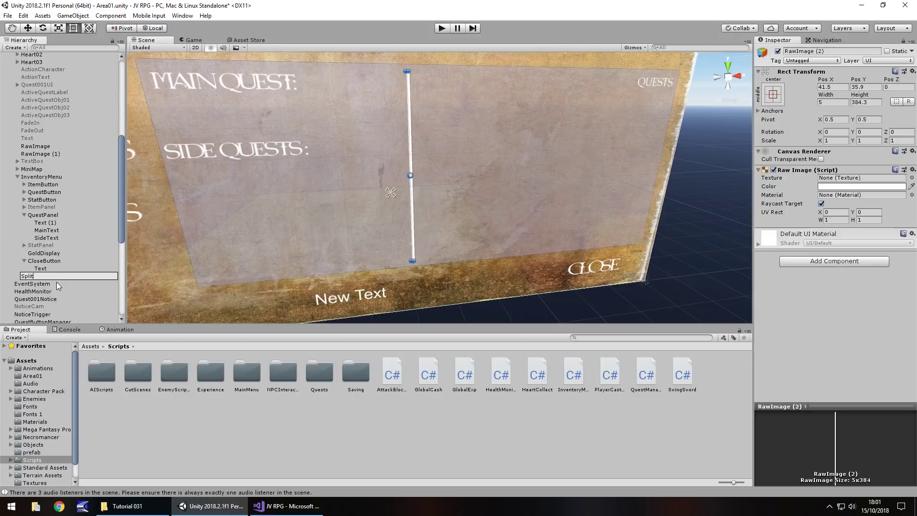
type("SplitQuest")
key("Return")
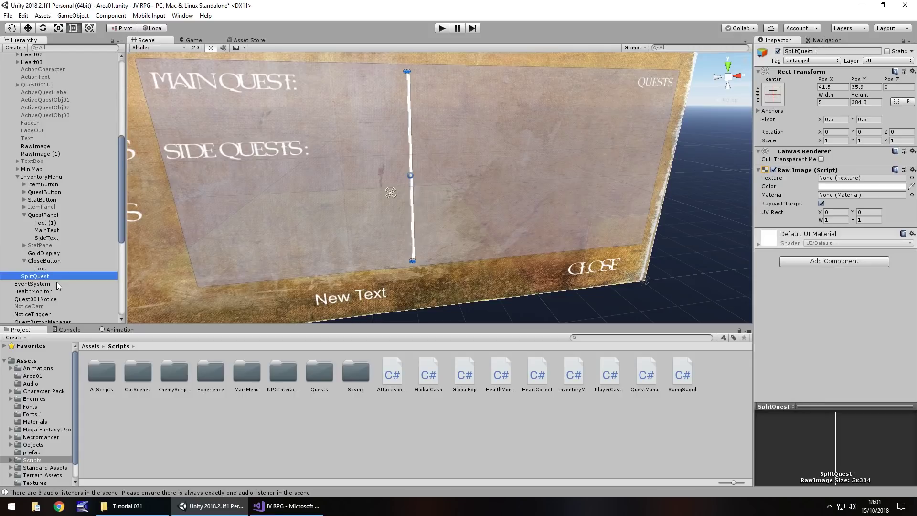
left_click_drag(42, 277, 49, 215)
- Duplicate MainText and place the copy on the other side of the divider at about X 631, Y -82
left_click(212, 97)
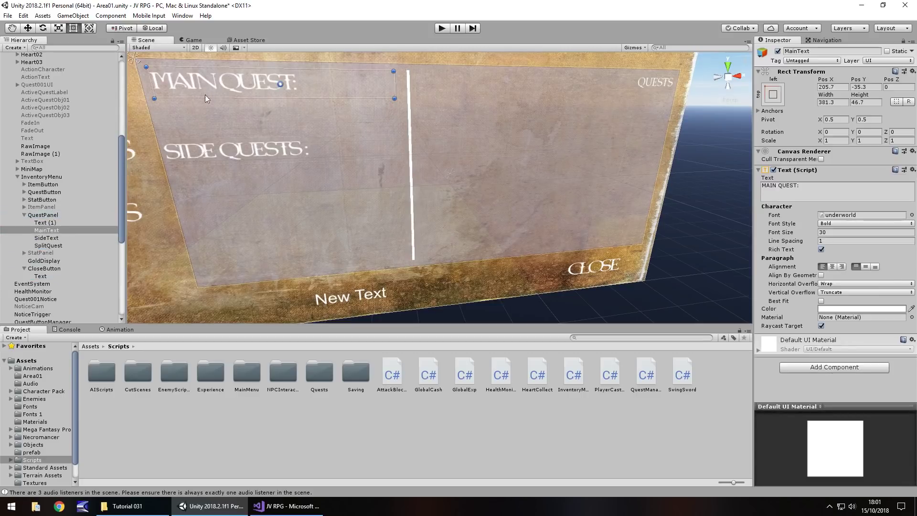
mouse_move(247, 215)
middle_mouse_down()
mouse_move(296, 217)
mouse_move(263, 219)
middle_mouse_up()
left_click(52, 230)
key("ctrl+d")
left_click_drag(223, 96, 477, 117)
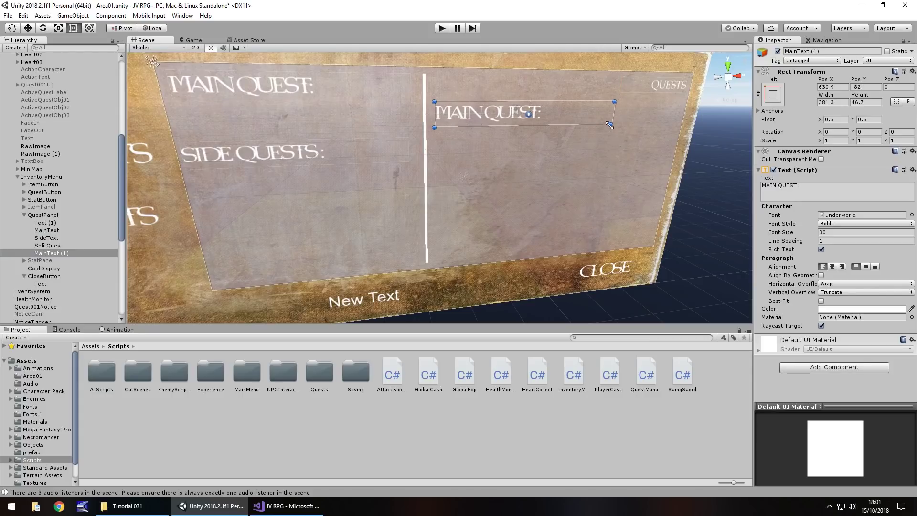
- Enlarge the copied MainText to about 534 by 316 beside the divider and anchor it to the middle right
left_click_drag(609, 125, 646, 235)
left_click(773, 95)
left_click(847, 190)
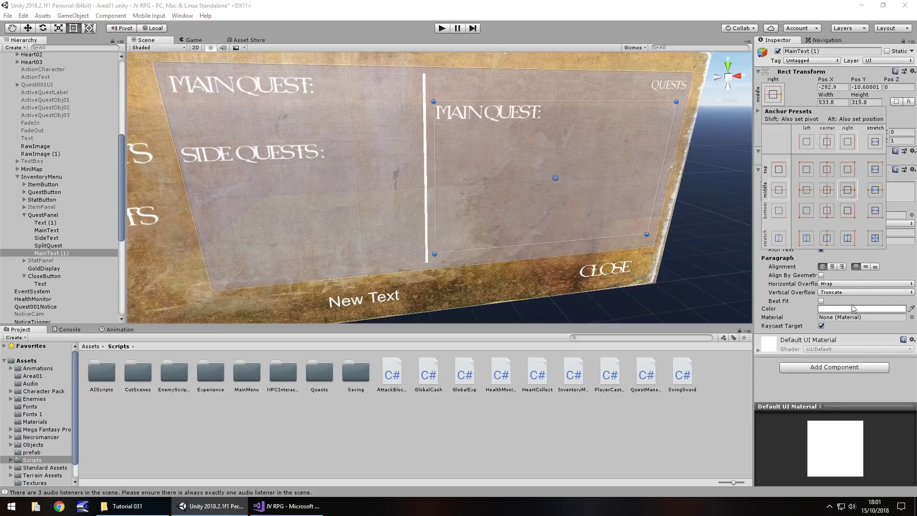
- Set the copied text's font style to Normal and its font size to 18
left_click(899, 272)
left_click(845, 223)
left_click(845, 234)
left_click(843, 232)
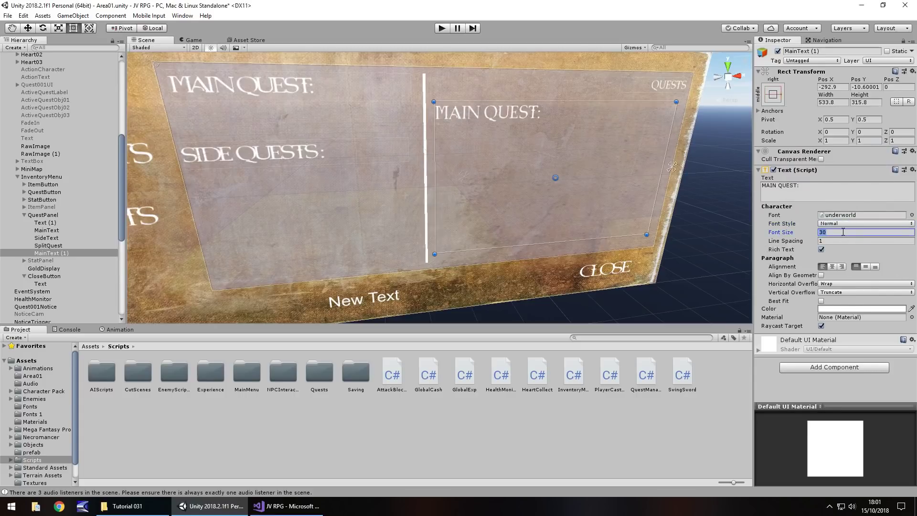
type("18")
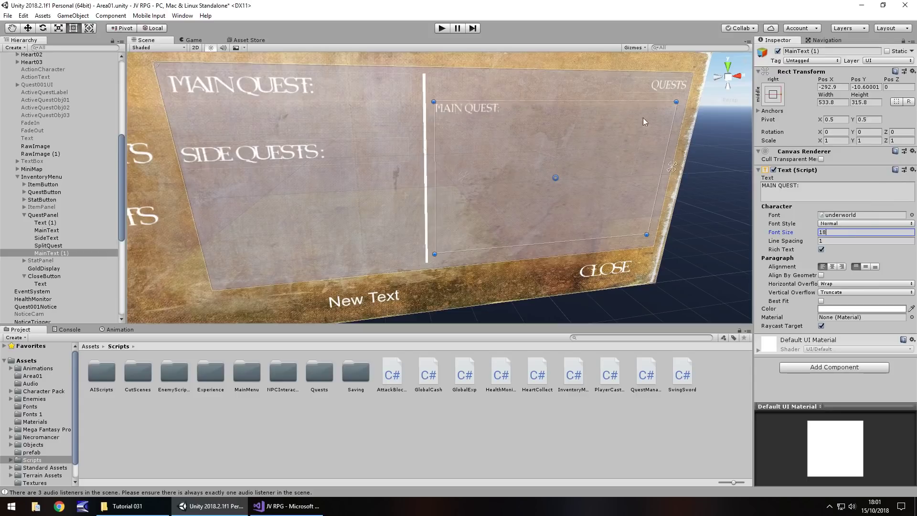
- Clear the copied text's content and center its horizontal alignment
left_click(815, 190)
key("BackSpace")
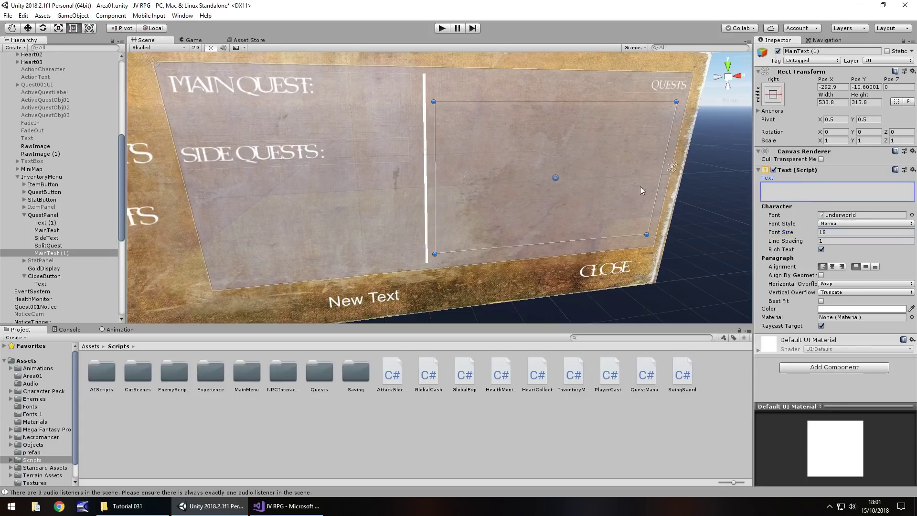
left_click(833, 267)
- Duplicate QuestButton and make the copy a child of QuestPanel
right_click_drag(254, 197, 408, 199)
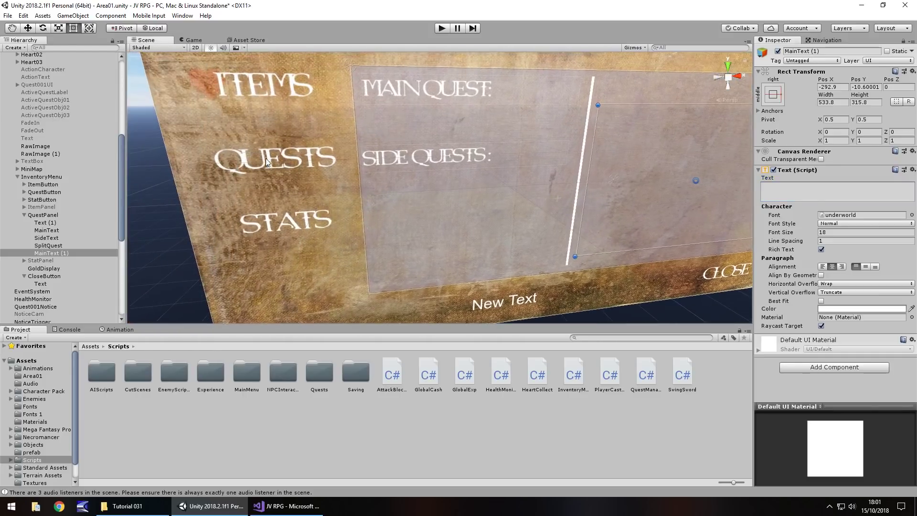
left_click(266, 159)
left_click(47, 191)
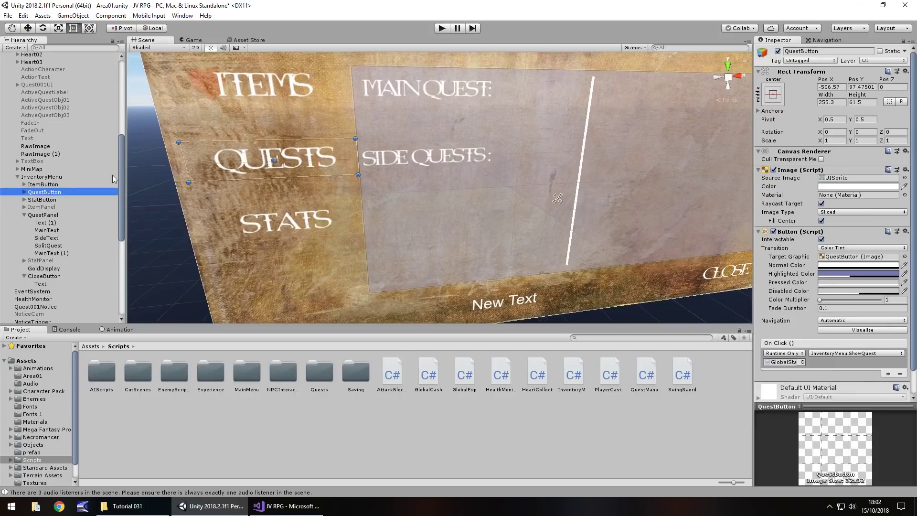
key("ctrl+d")
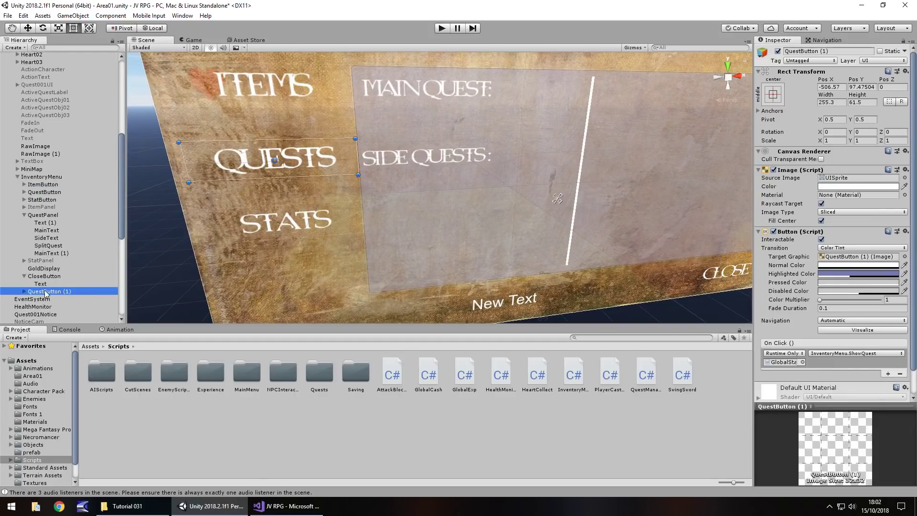
left_click_drag(45, 293, 52, 215)
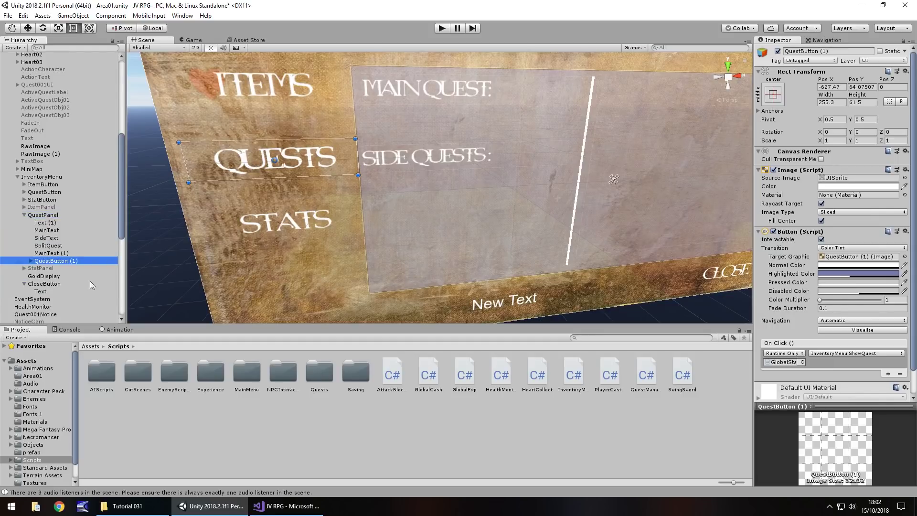
- Rename the copied button to MainQuestButton and place it beneath the MAIN QUEST heading at about X -357, Y 117
left_click(63, 261)
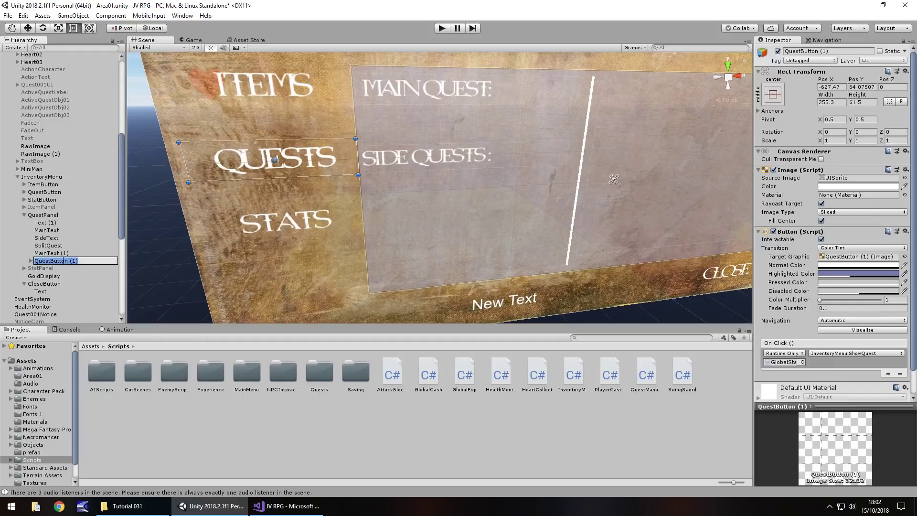
type("MainQuestButton")
key("Return")
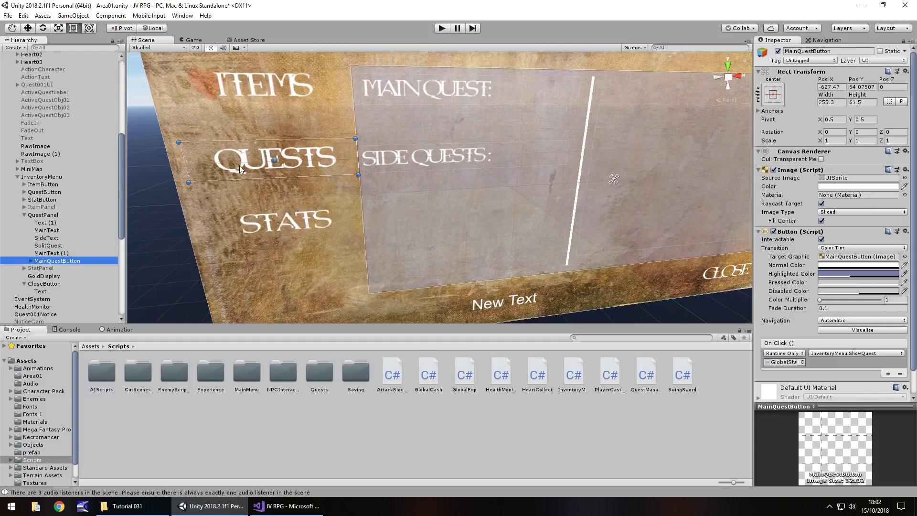
left_click_drag(240, 168, 412, 122)
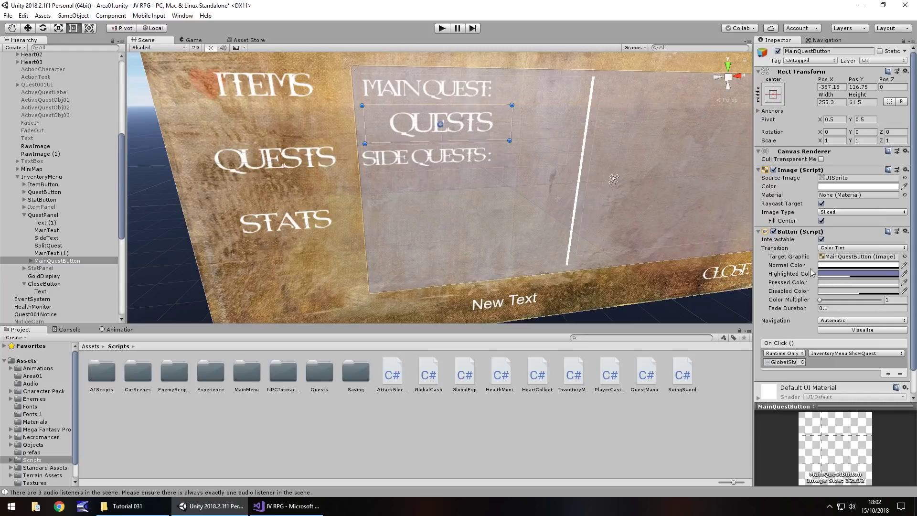
- Left-align the MainQuestButton label and set it to Normal style with font size 24
left_click(30, 260)
left_click(47, 268)
left_click(835, 232)
type("40")
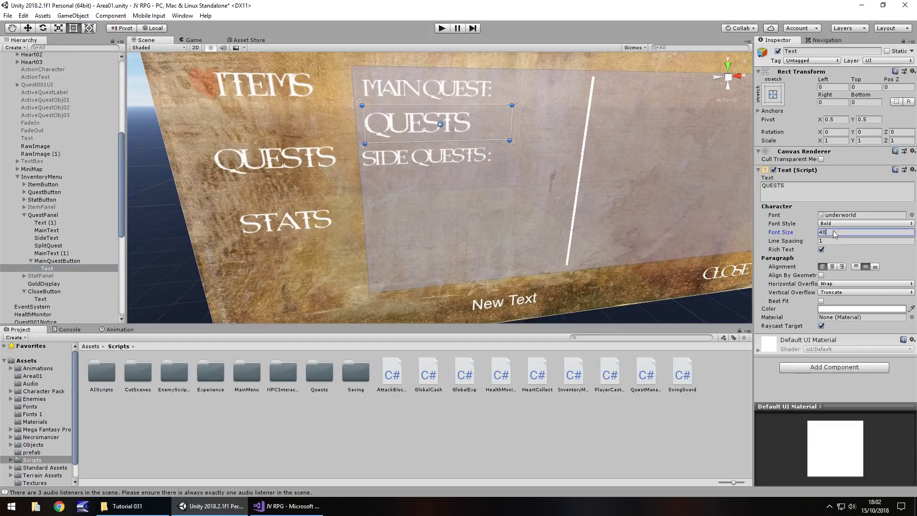
left_click(864, 225)
left_click(844, 234)
left_click(842, 232)
type("24")
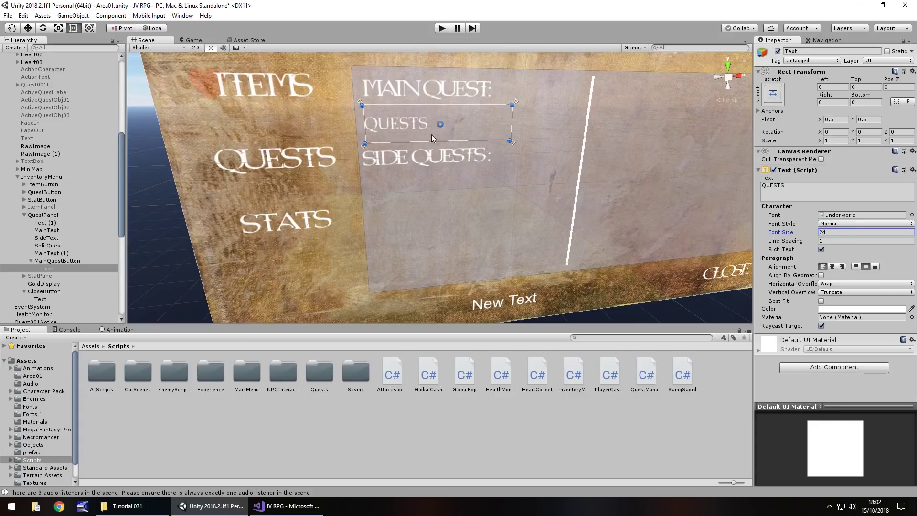
- Reduce the height of MainQuestButton to about 41 by raising its lower edge
left_click(66, 261)
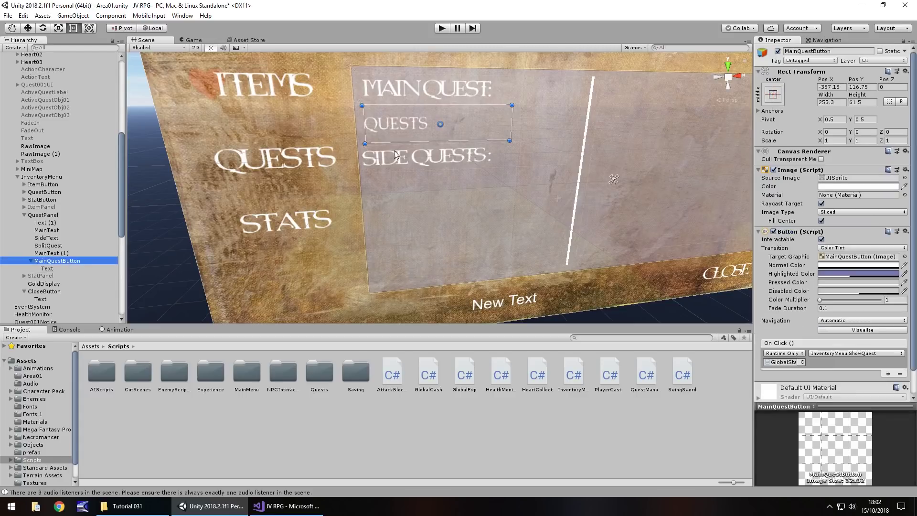
left_click(428, 139)
left_click_drag(429, 139, 428, 129)
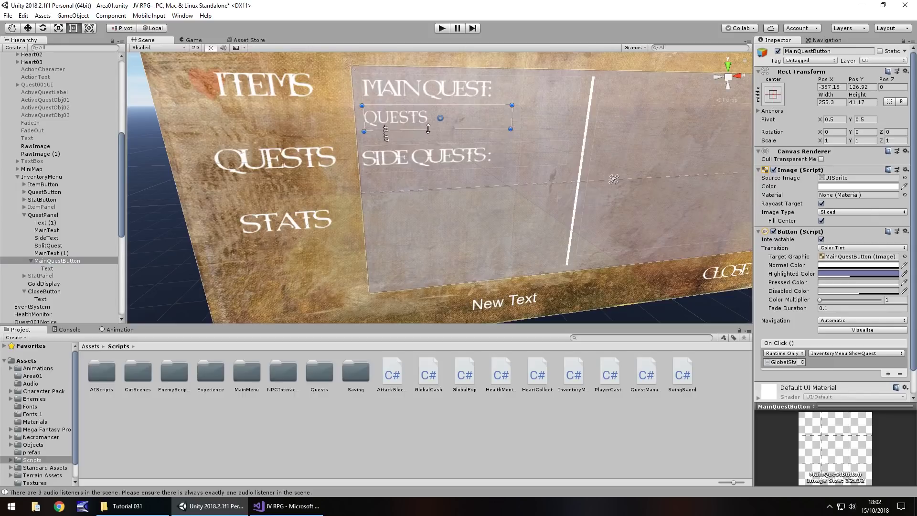
- Set the MainQuestButton label's font style to Italic and clear its text
left_click(47, 268)
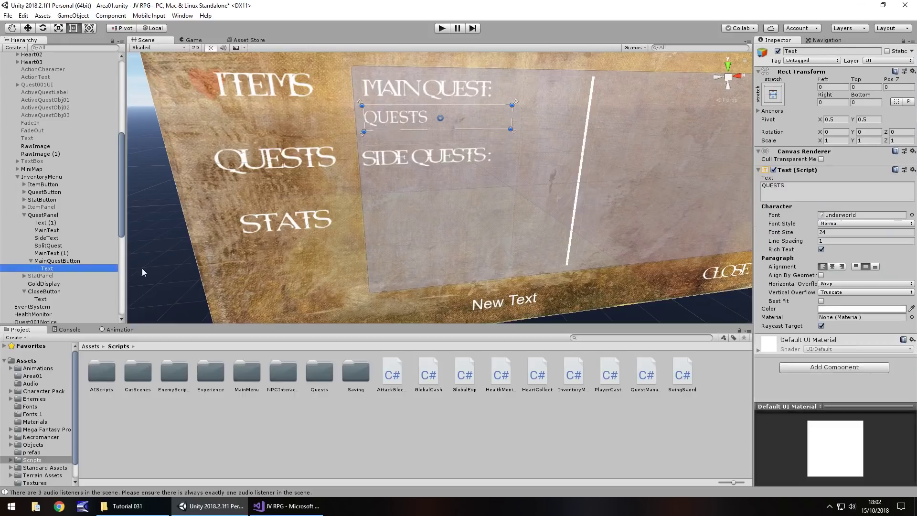
left_click(834, 224)
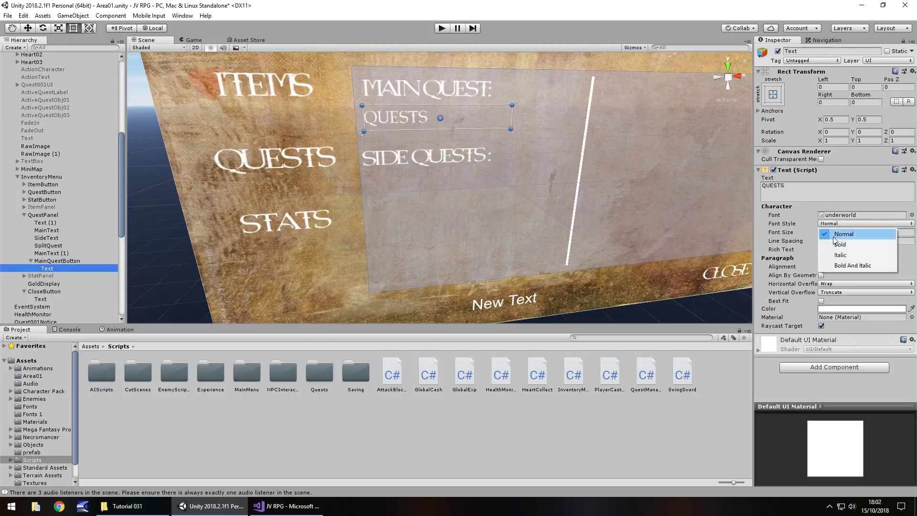
left_click(840, 255)
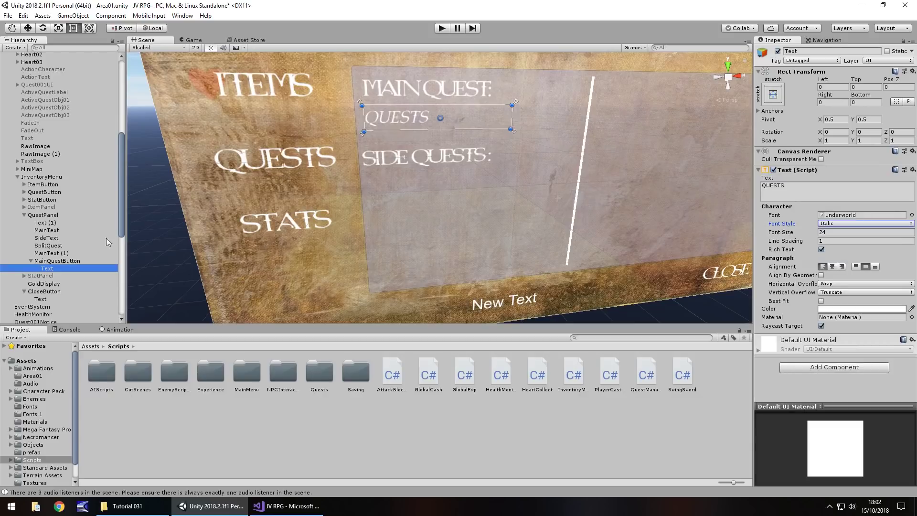
left_click(793, 189)
key("BackSpace")
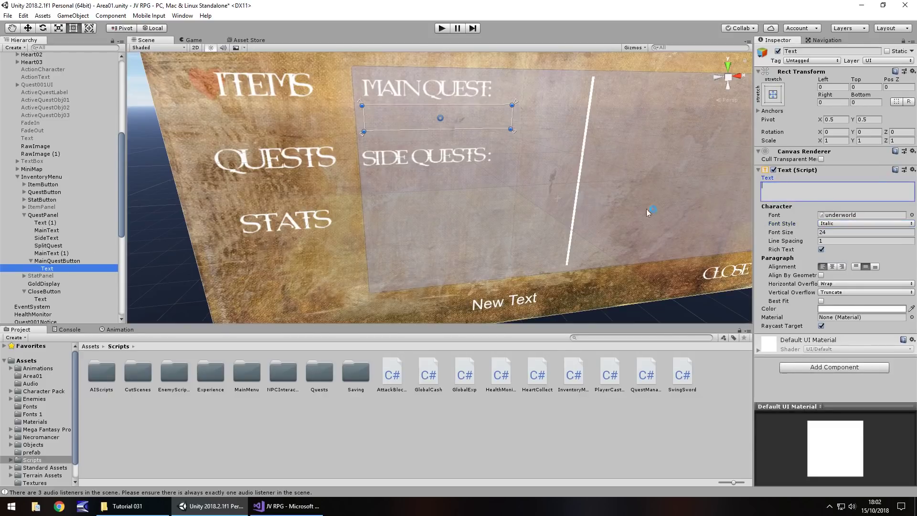
- Save the scene and deactivate the InventoryMenu object
left_click(380, 311)
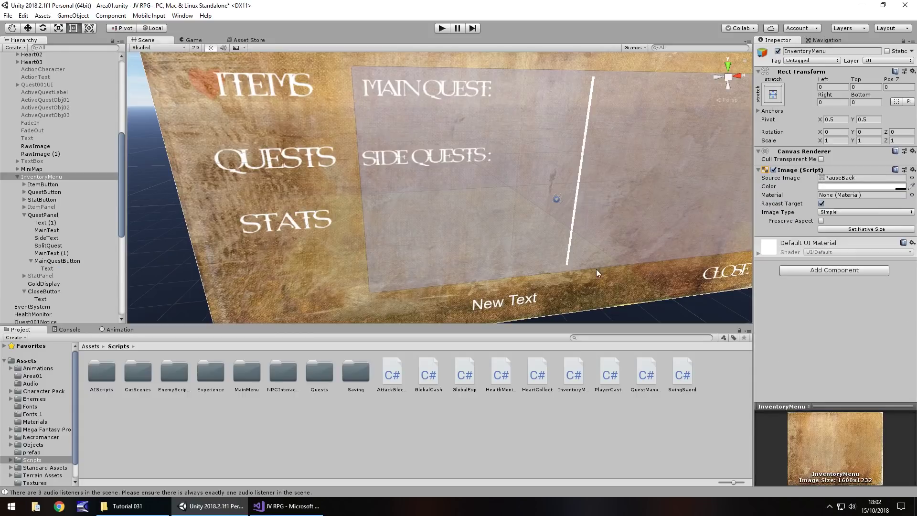
middle_click_drag(596, 268, 475, 289)
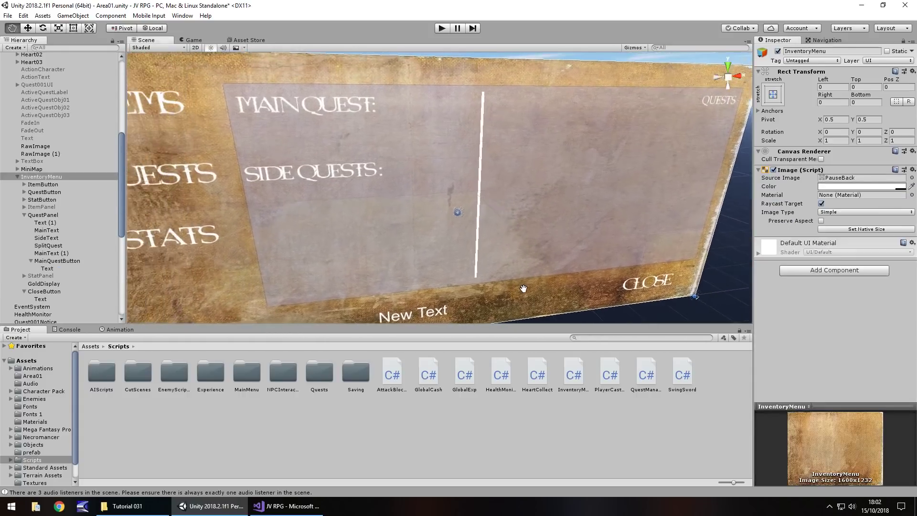
left_click_drag(523, 288, 525, 289)
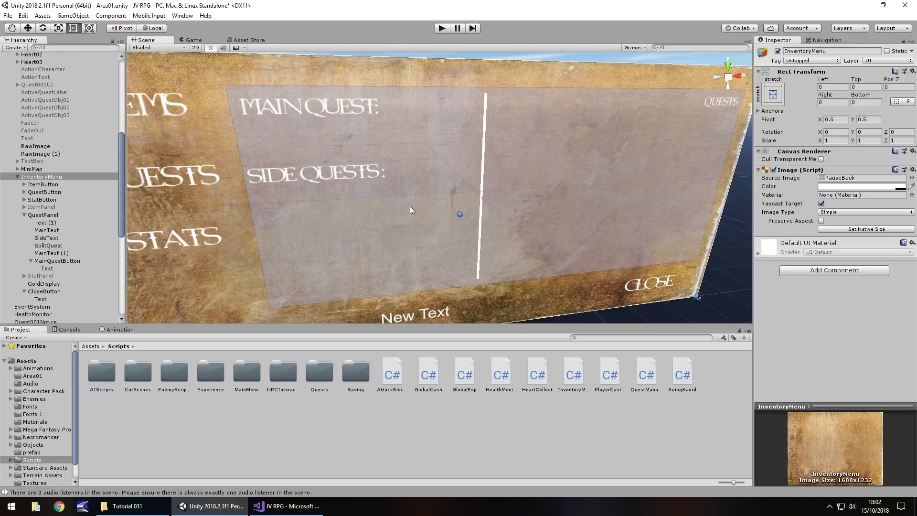
key("ctrl+s")
left_click(778, 52)
- Bring the quest notice board into view near the Necromancer and inspect its Quest001Notice and NoticeBoard objects
scroll(74, 148, "up", 10)
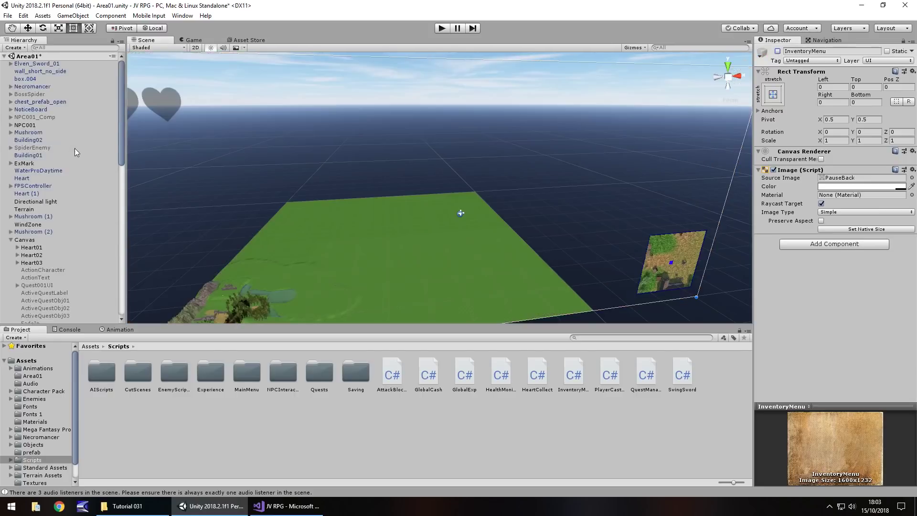
double_click(32, 87)
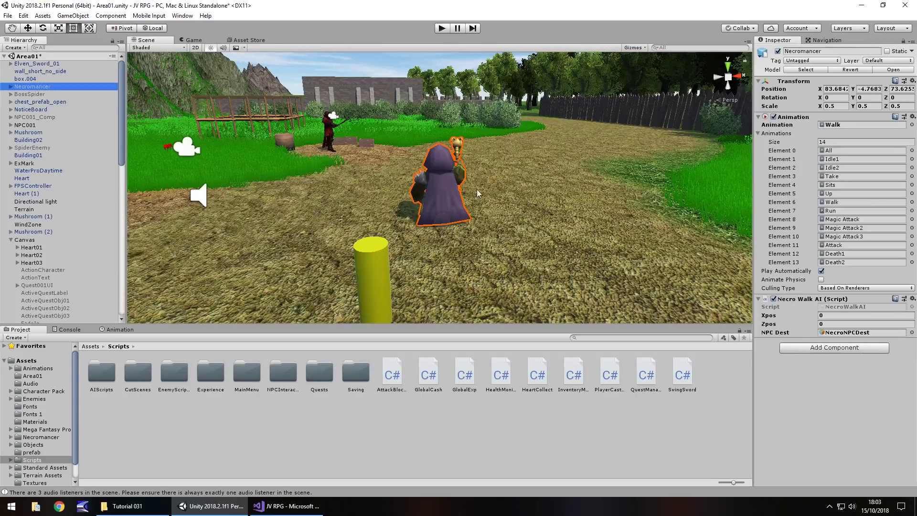
right_click_drag(487, 202, 467, 212)
left_click(468, 212)
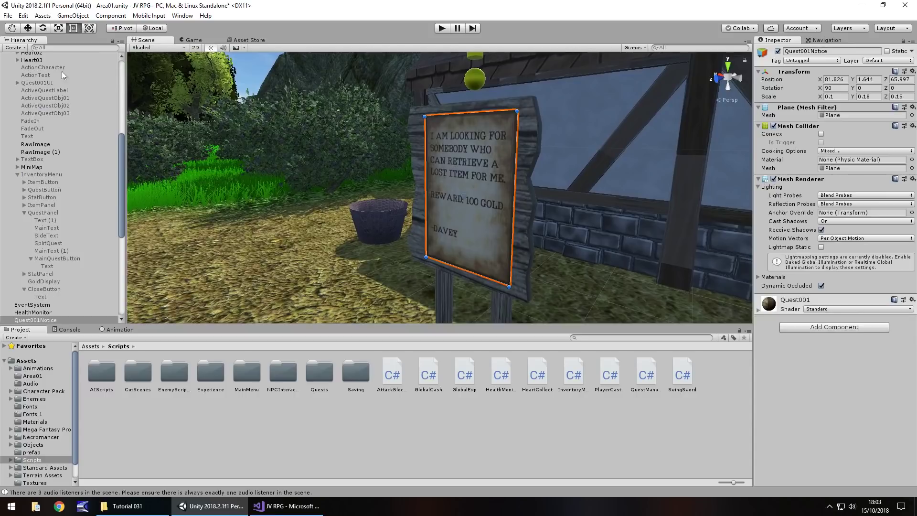
left_click(29, 28)
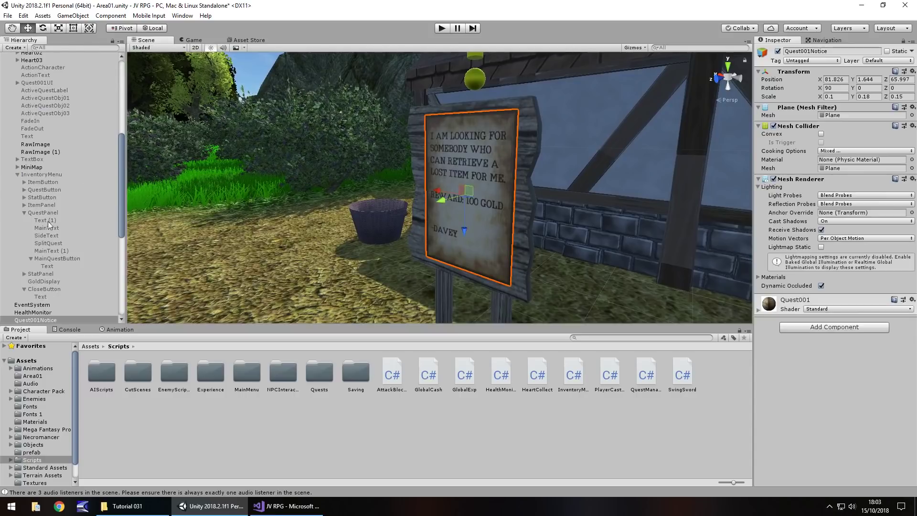
scroll(75, 225, "down", 3)
left_click(520, 281)
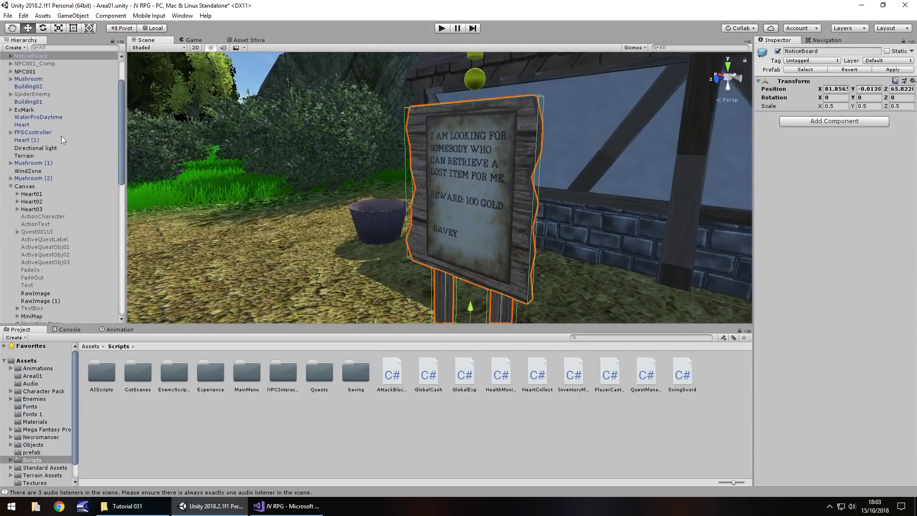
scroll(73, 101, "up", 3)
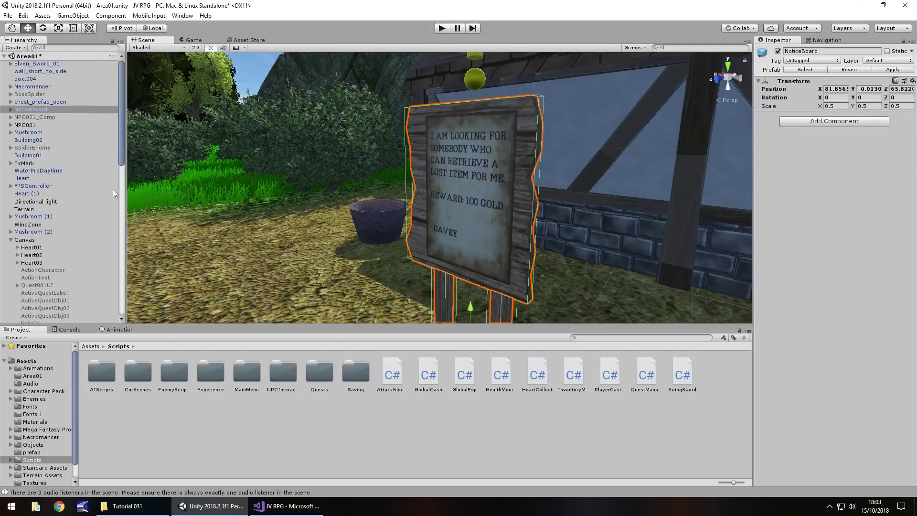
double_click(86, 125)
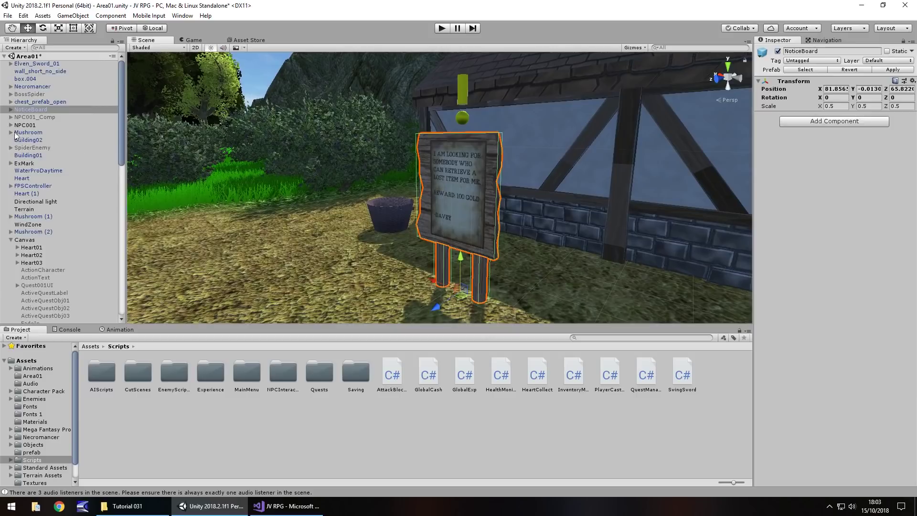
- Look through the hierarchy objects from NoticeBoard to Quest001UI for the one holding the quest pickup script
key("Down")
key("Down")
key("Down")
key("Down")
key("Down")
key("Down")
key("Down")
key("Down")
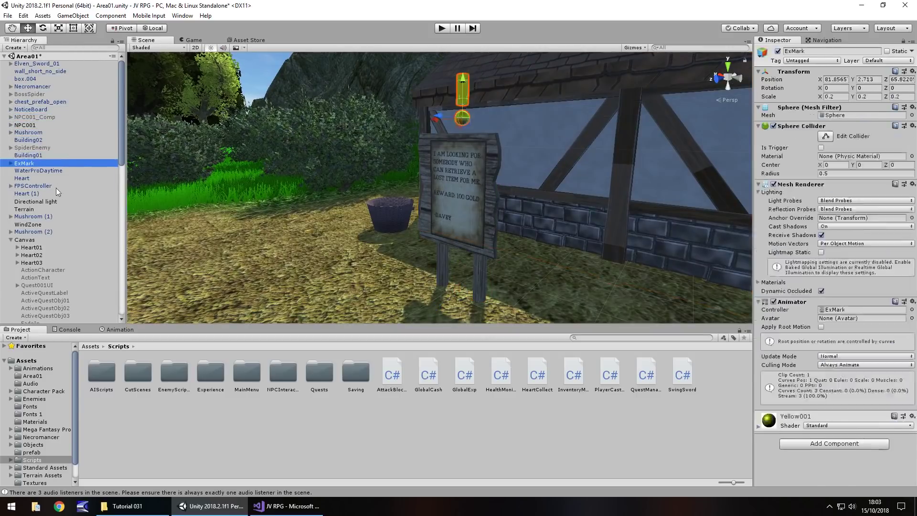
key("Down")
key("Down")
key("Down")
key("Down")
key("Down")
key("Down")
key("Down")
key("Down")
key("Down")
key("Down")
key("Down")
key("Down")
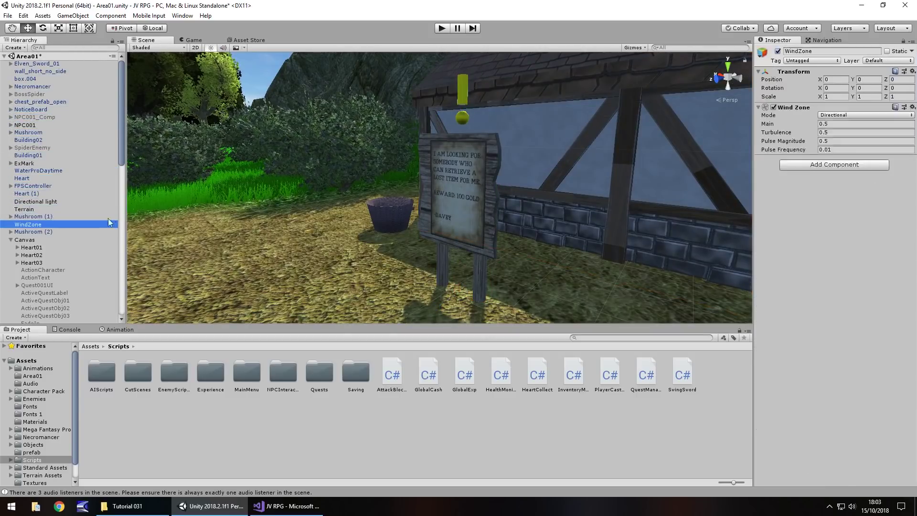
key("Down")
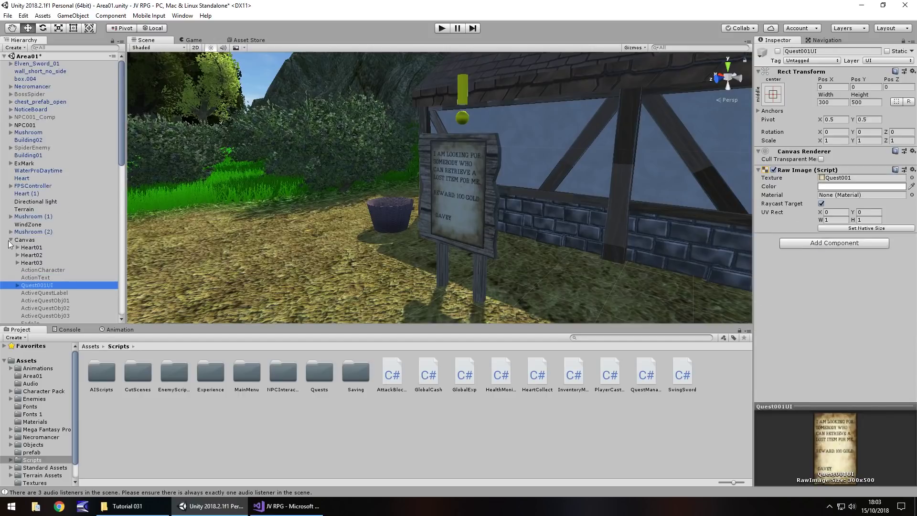
- Collapse the Canvas hierarchy and select NoticeTrigger to inspect its Quest 001 Take script
left_click(19, 239)
left_click(10, 240)
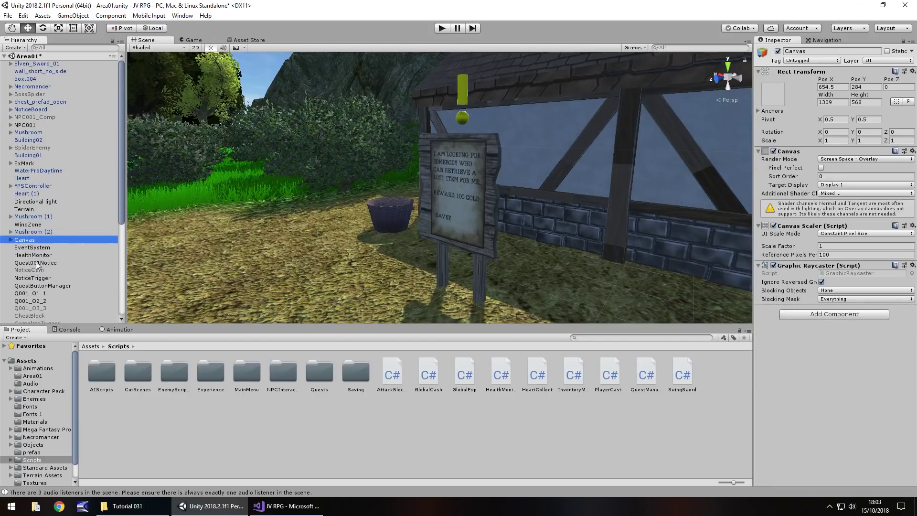
left_click(43, 256)
left_click(41, 263)
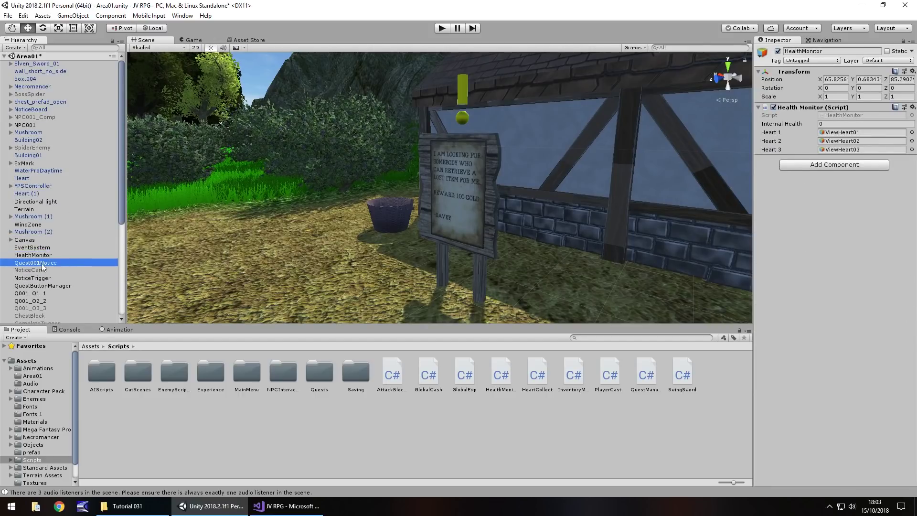
left_click(85, 272)
key("Down")
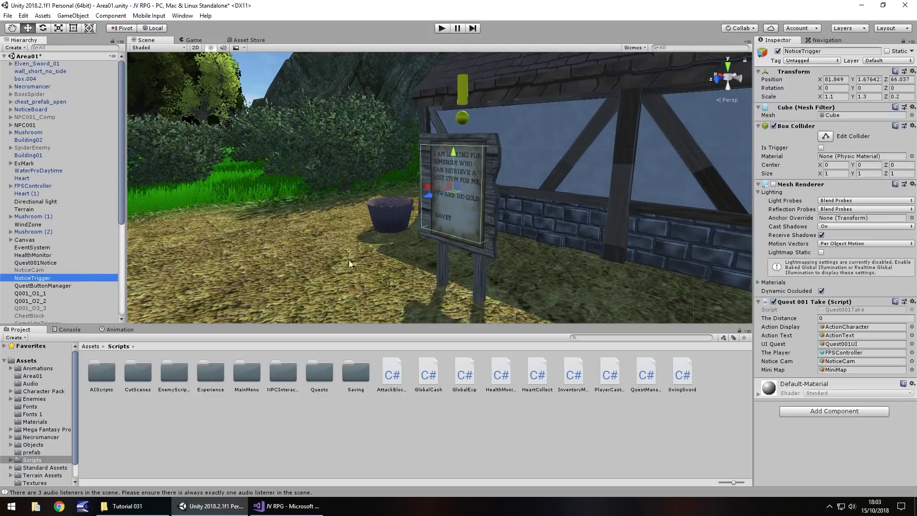
- Review the Quest001Take script's code, and create a C# script named MasterQuest in the Scripts/Quests folder
double_click(848, 310)
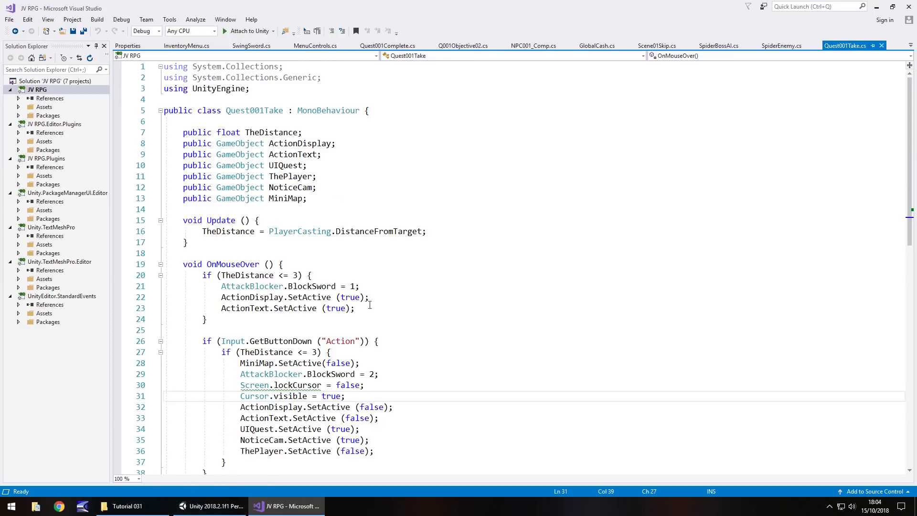
left_click(216, 507)
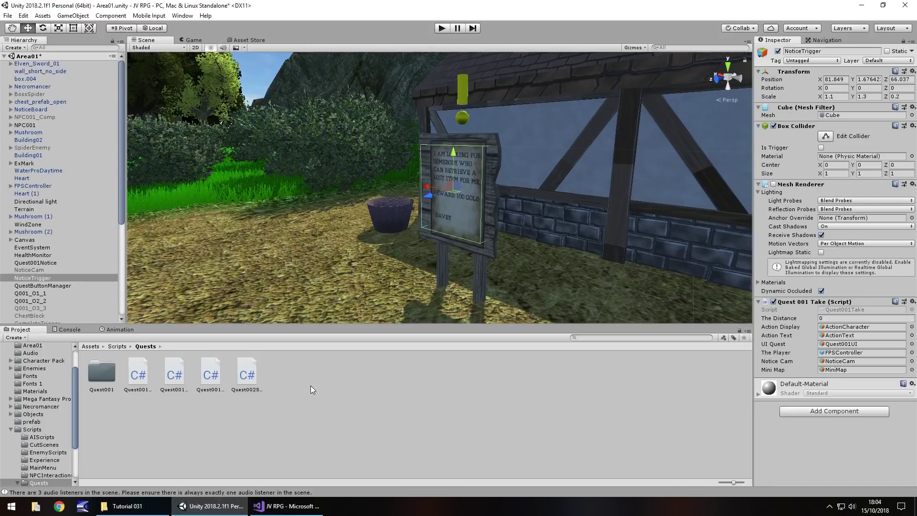
right_click(290, 377)
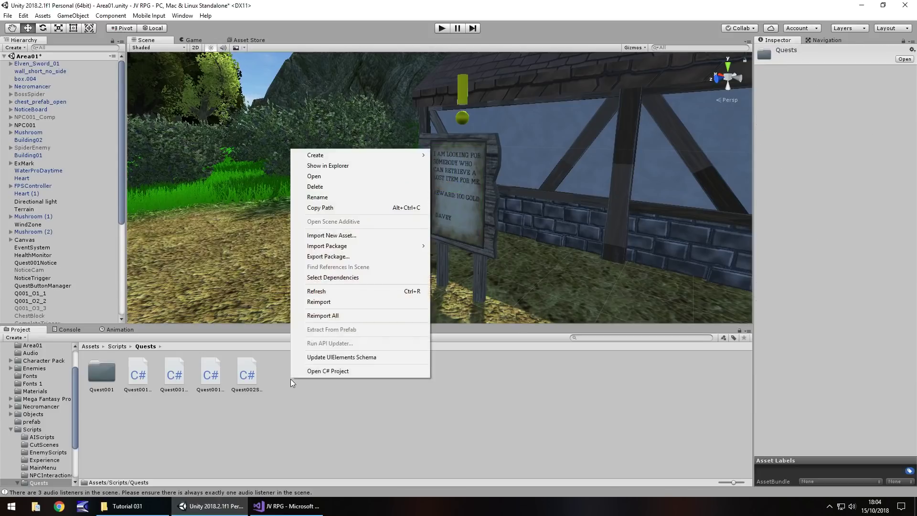
mouse_move(337, 155)
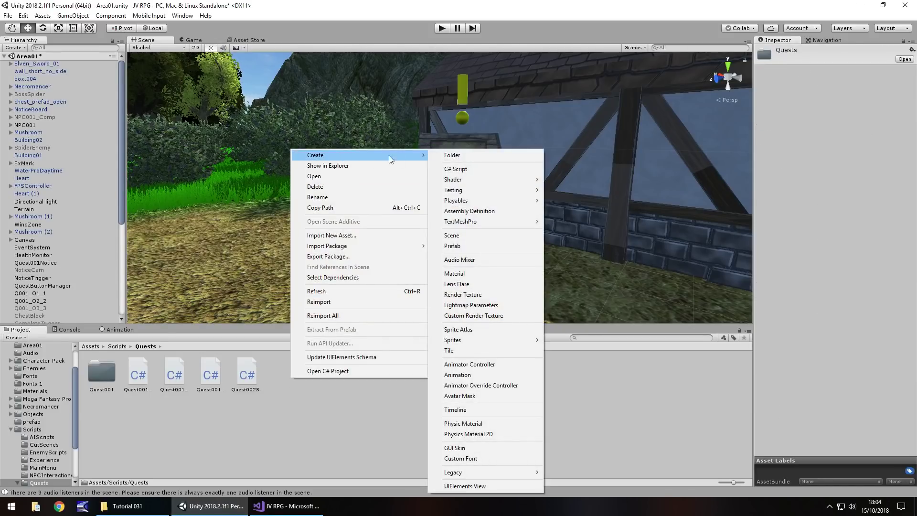
left_click(462, 170)
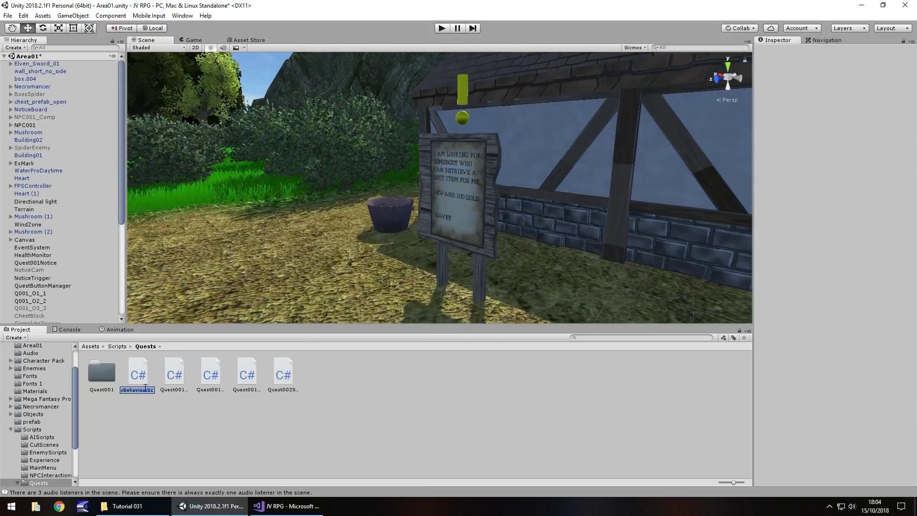
type("Mast")
type("erQuest")
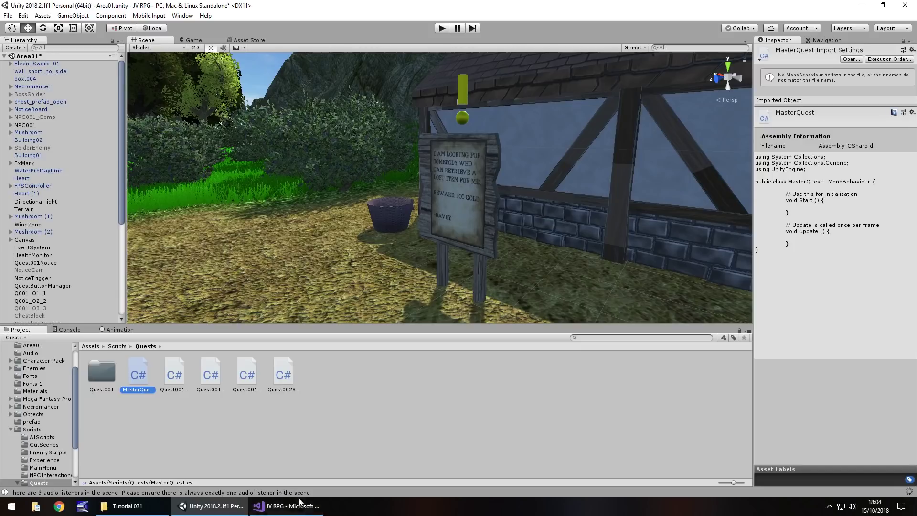
- Switch to the MasterQuest script in Visual Studio and add "using UnityEngine.UI;" below the existing using directives
left_click(287, 506)
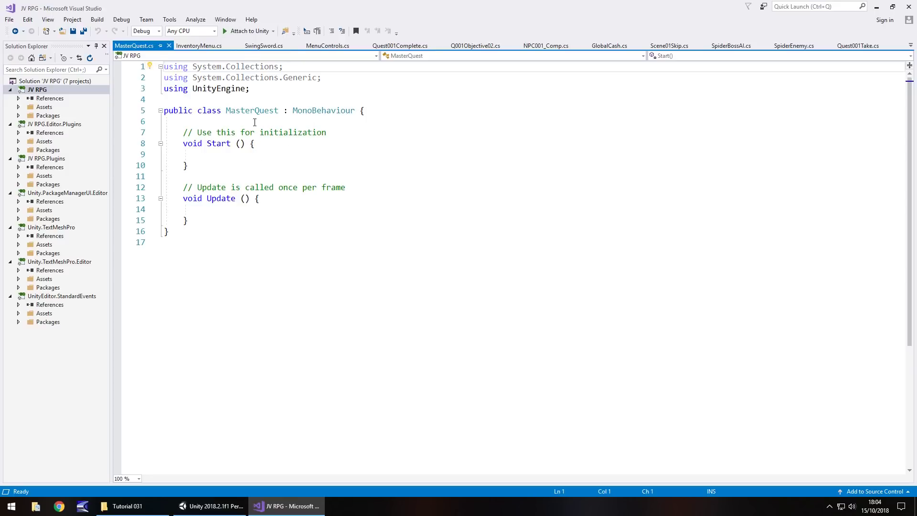
left_click(266, 90)
key("Return")
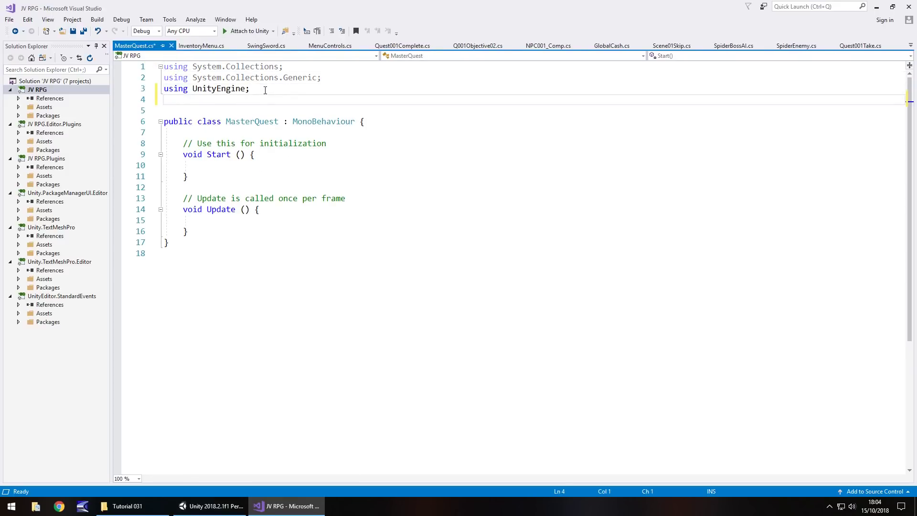
type("using Un")
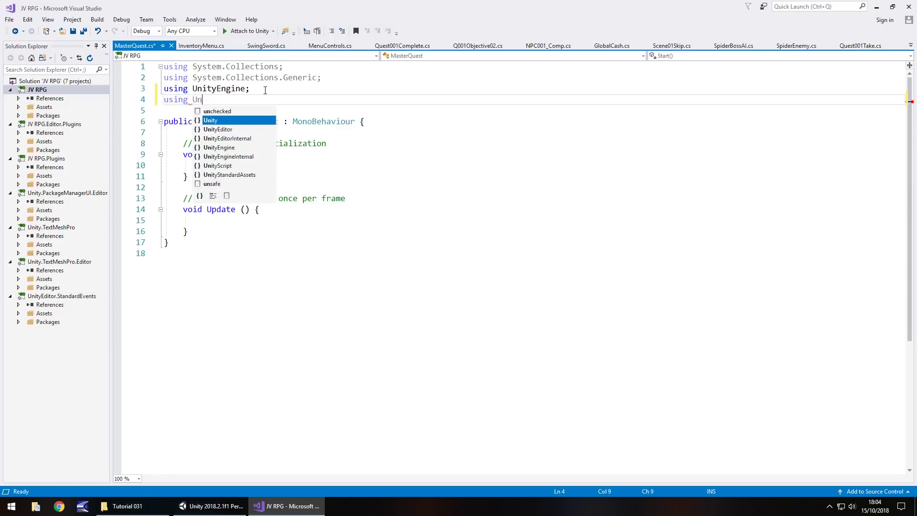
type("ityEngine.UI;")
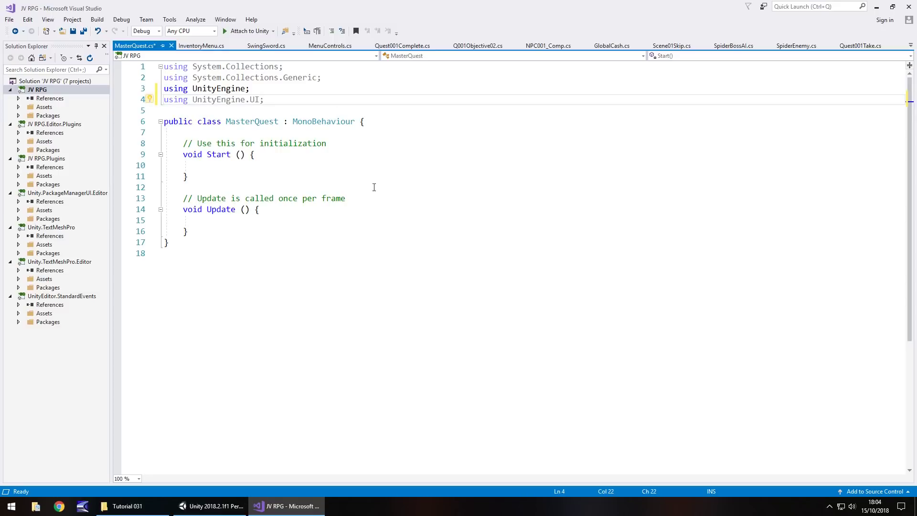
- Declare two public GameObject variables, mainQuestText and mainQuestDesc, at the start of the MasterQuest class
left_click(317, 134)
key("Return")
key("Return")
key("Up")
type("public GameObject ")
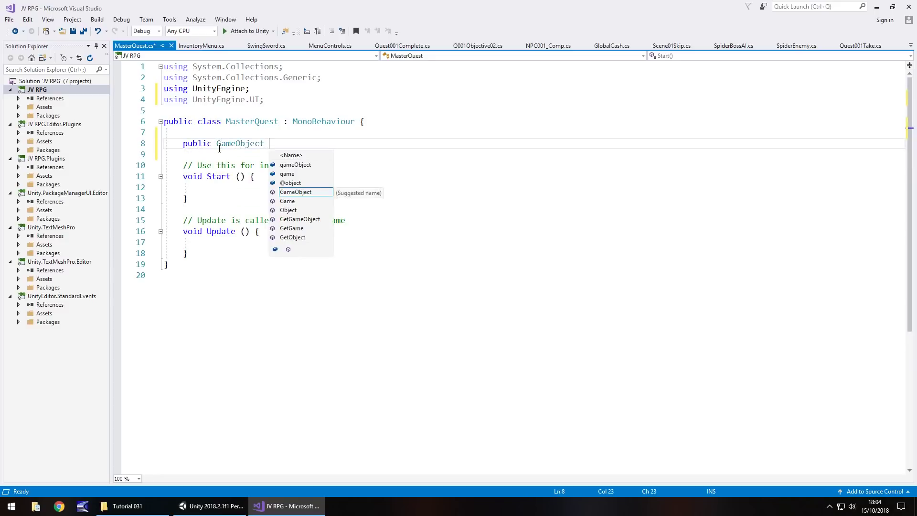
type("mainQuest")
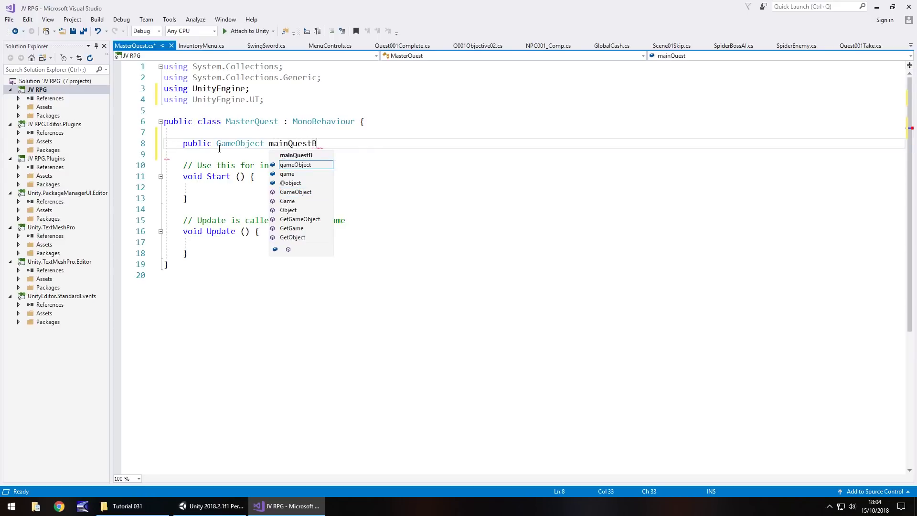
type("Text;")
key("Return")
type("public GameOb")
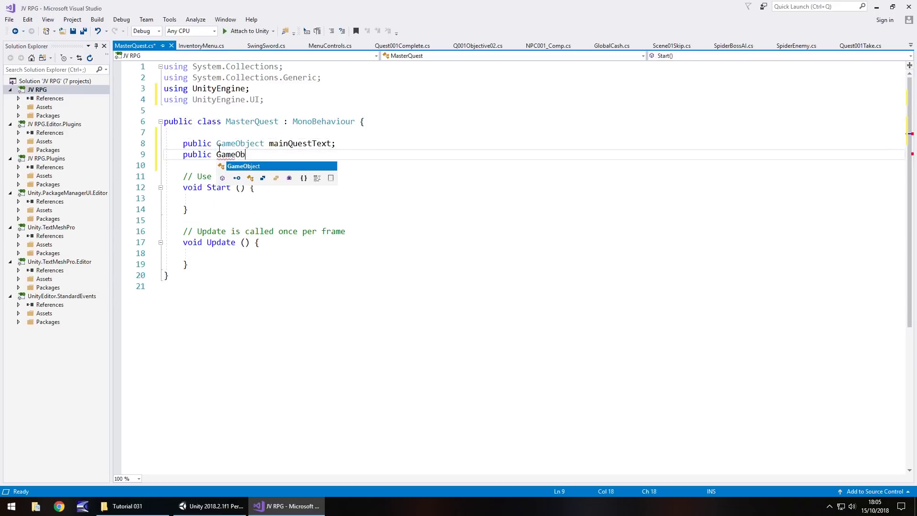
type("ject ma")
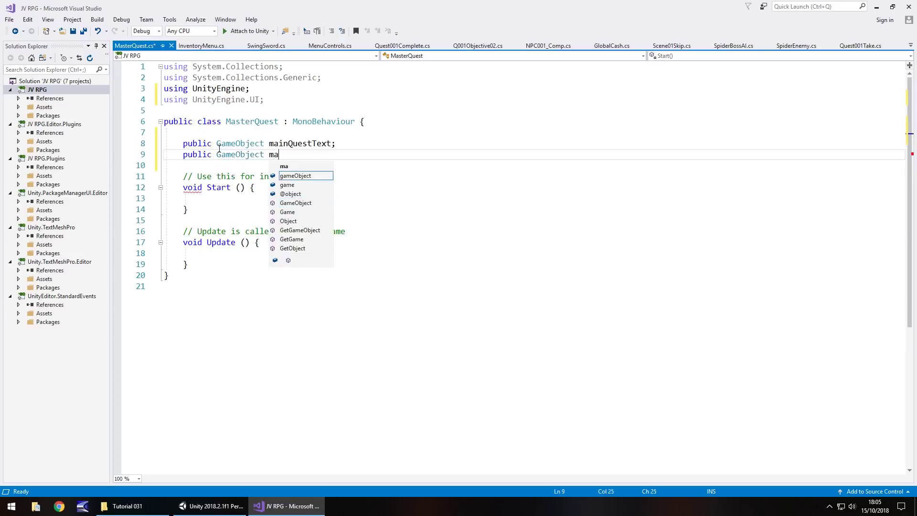
type("inQuestDesc;")
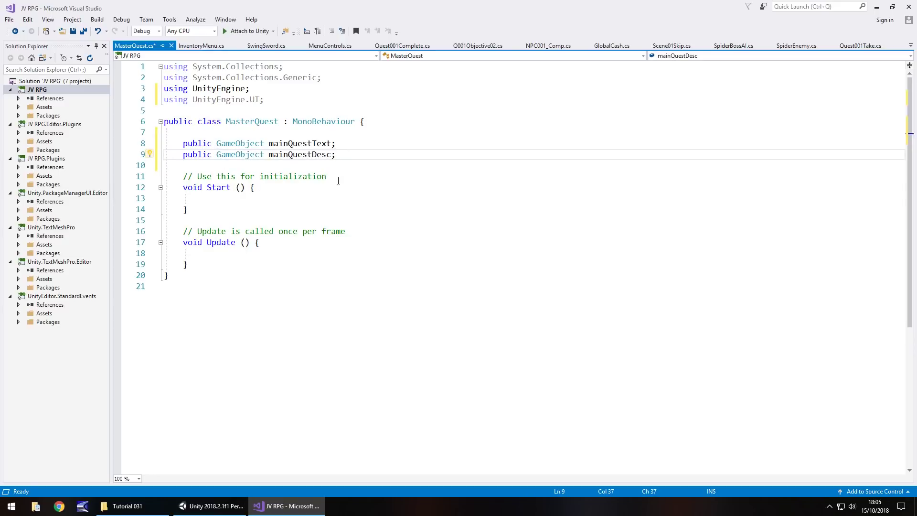
- Declare two public static string variables, mainQuestName and mainQuestInfo, below the GameObject variables
key("Return")
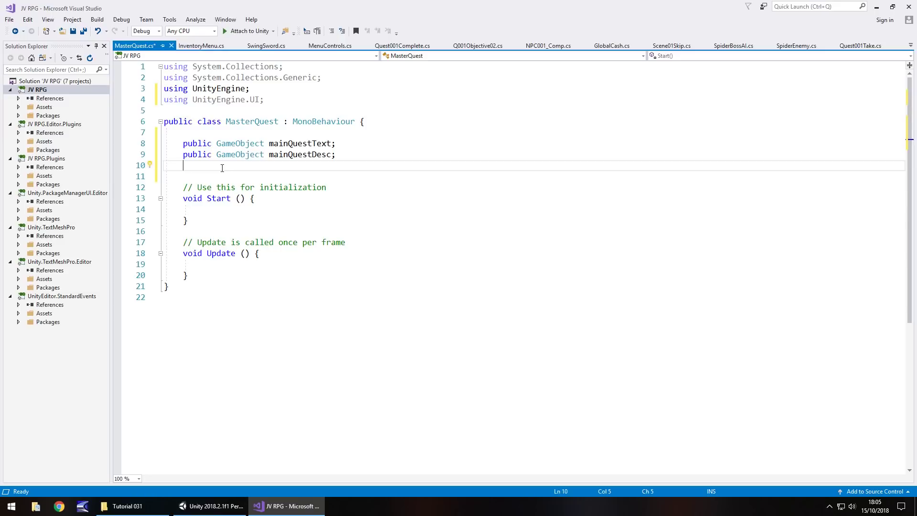
type("public static str")
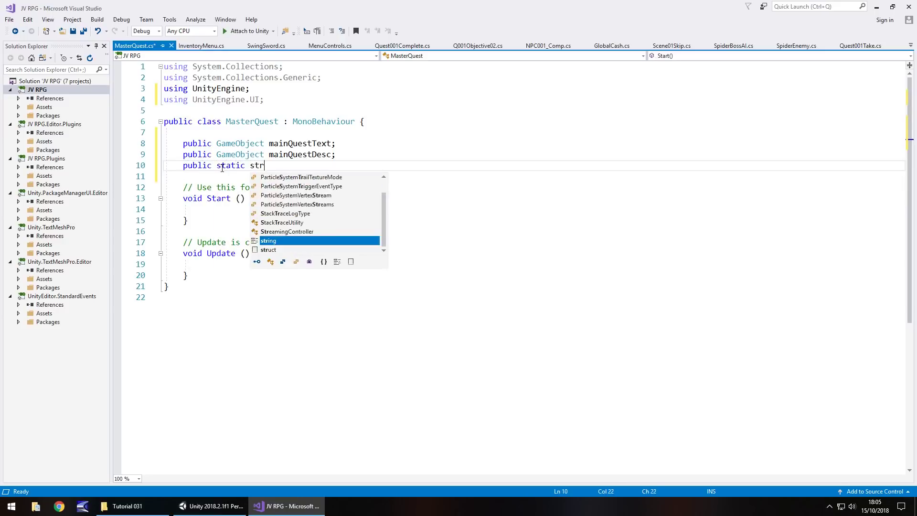
type("ing ")
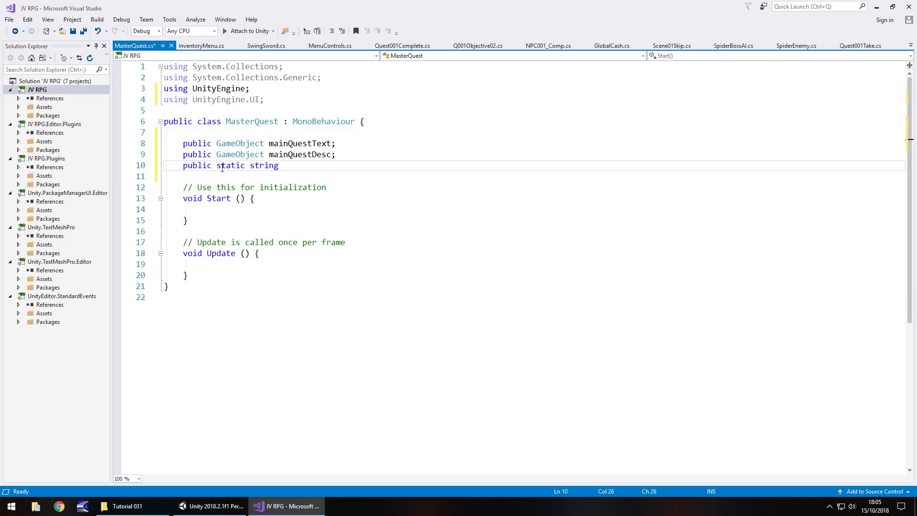
type("mainQuest")
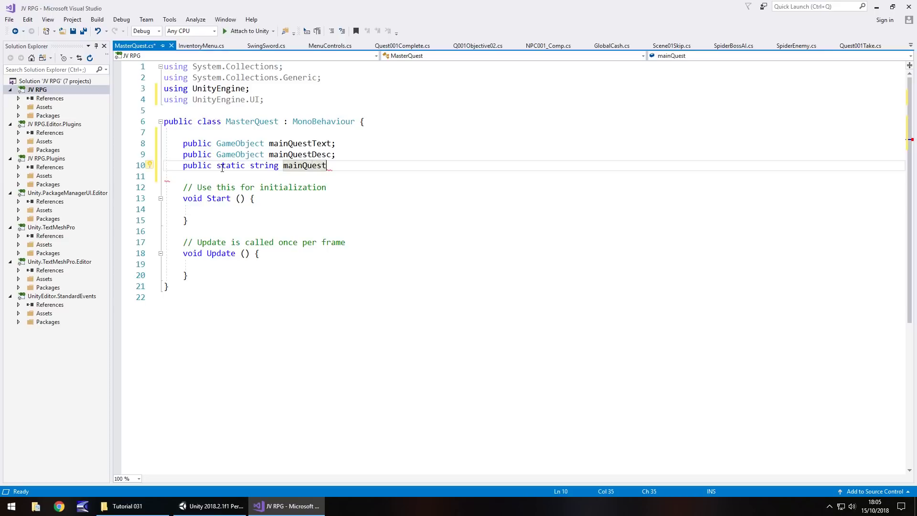
type("Na")
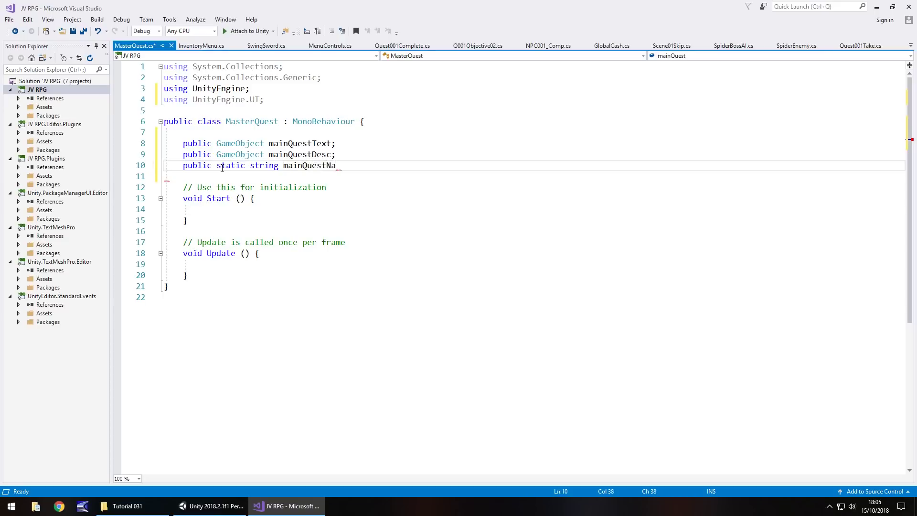
type("me;")
key("Return")
type("public ")
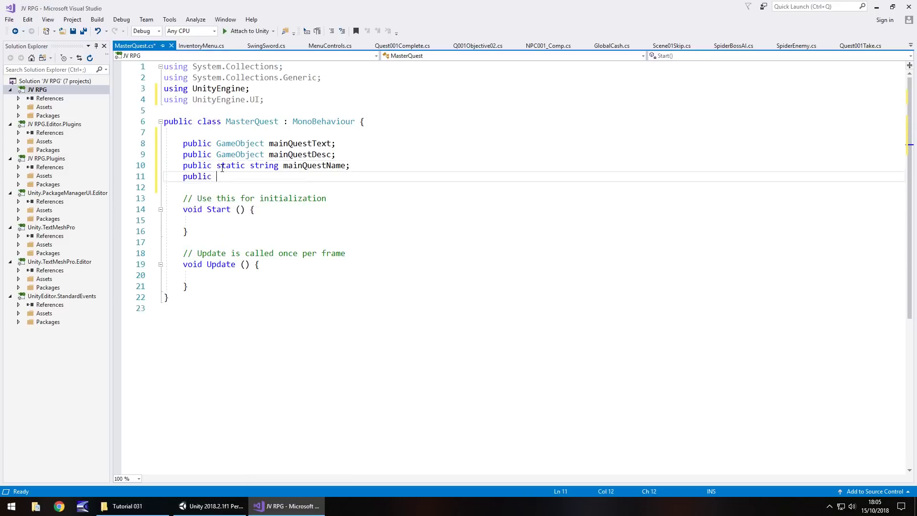
type("static stri")
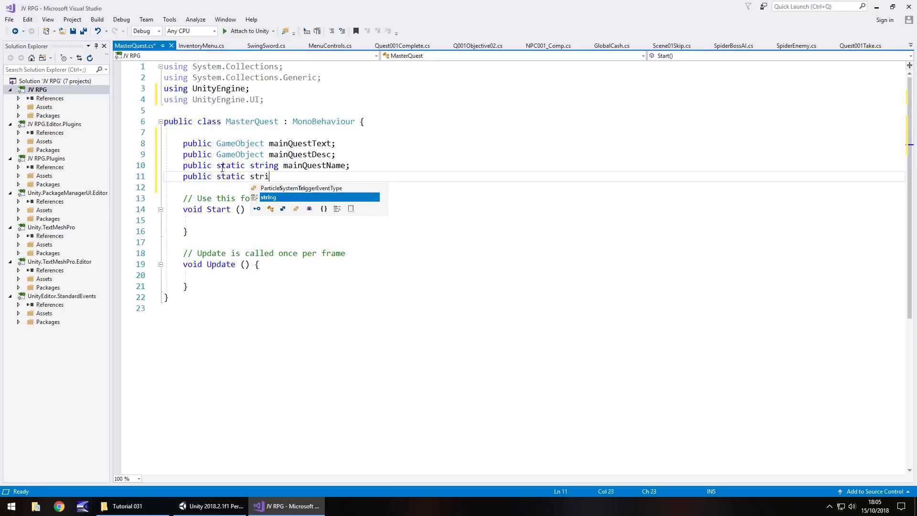
type("ng mainQu")
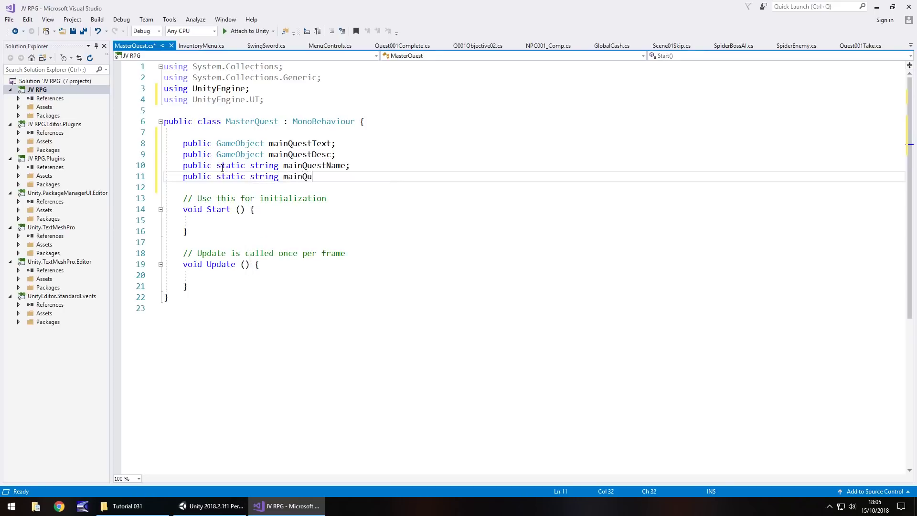
type("estInfo;")
left_click(333, 280)
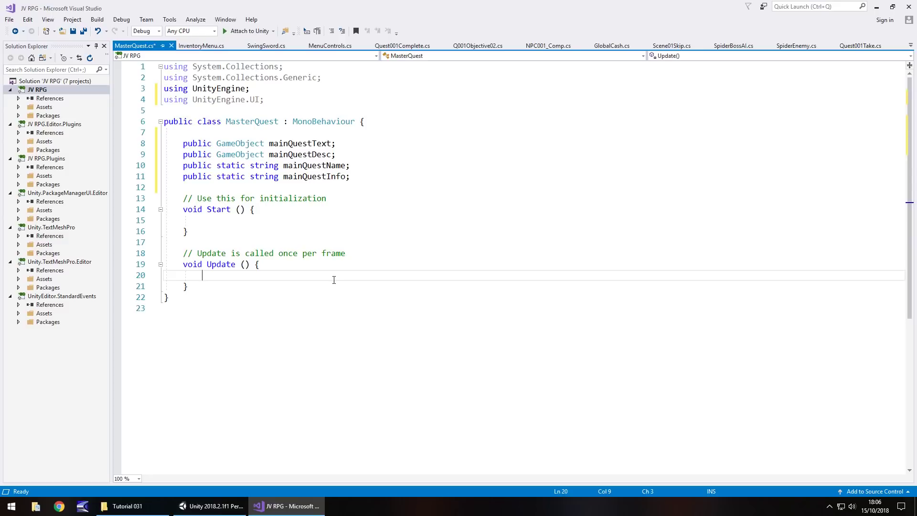
type("main")
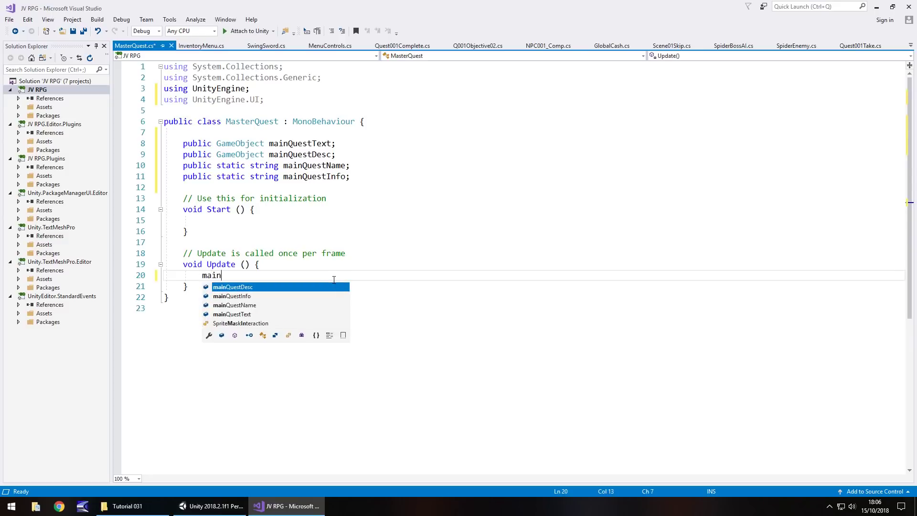
type("QuestNam")
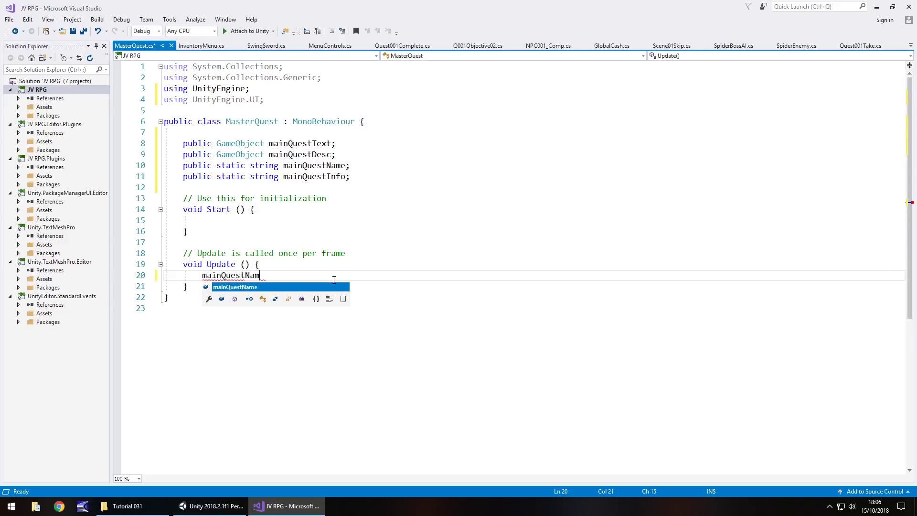
type("e.Get")
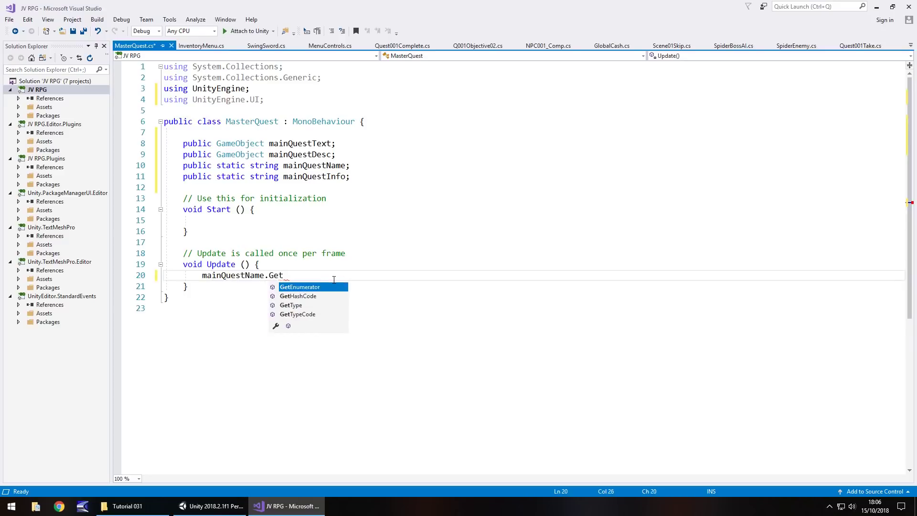
type("Com")
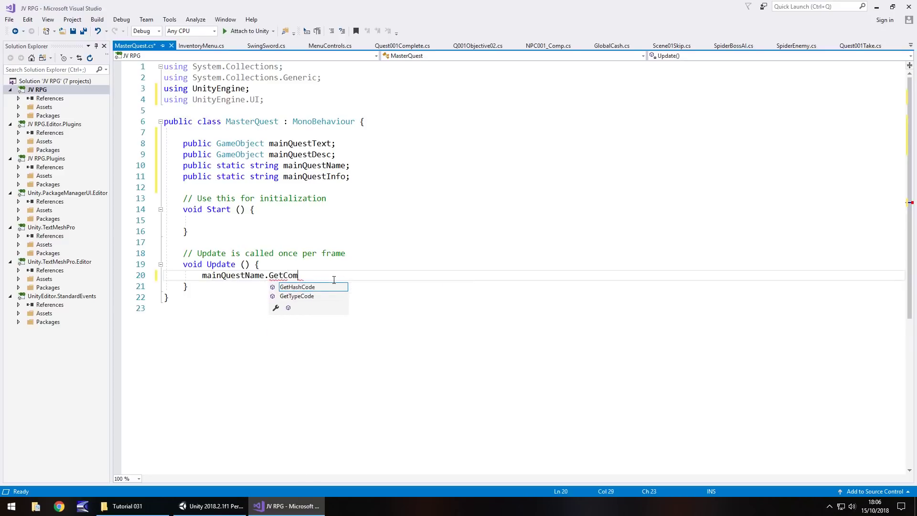
left_click(299, 276)
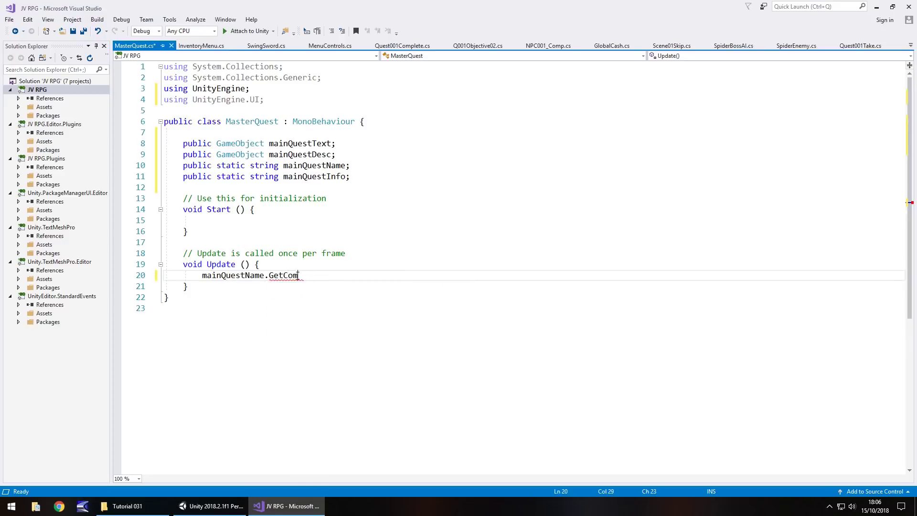
key("BackSpace")
key("BackSpace")
key("BackSpace")
key("BackSpace")
key("BackSpace")
key("BackSpace")
key("BackSpace")
left_click_drag(264, 275, 201, 278)
- In MasterQuest's Update method, write "mainQuestText.GetComponent<Text>().text = mainQuestName;" in place of the partial statement
type("m")
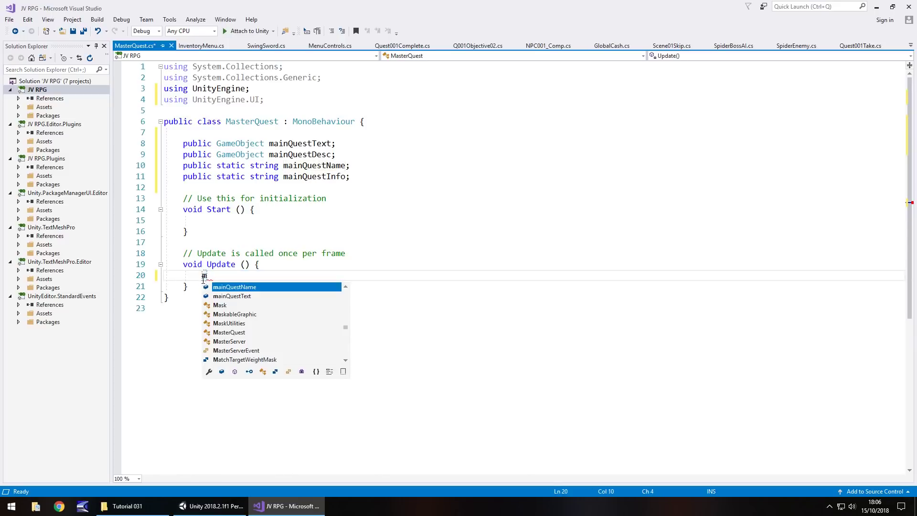
type("ain")
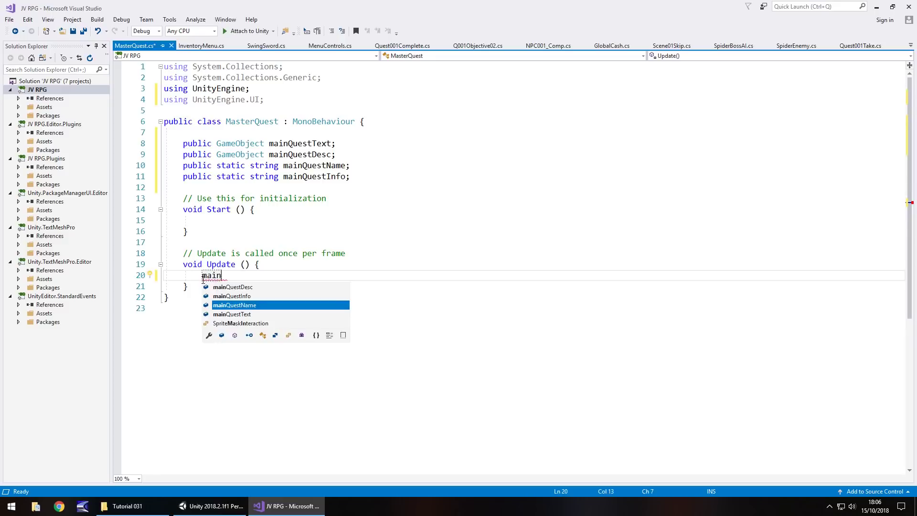
type("QuestName.")
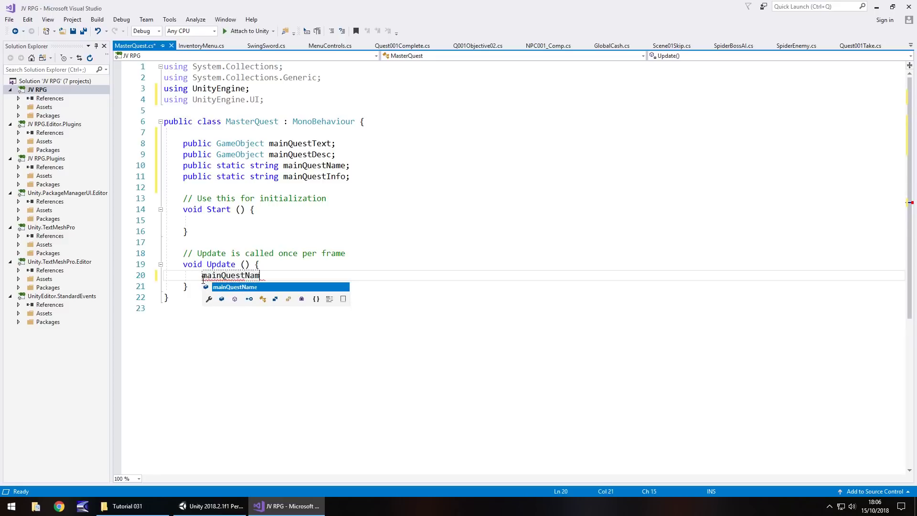
key("BackSpace")
key("BackSpace")
key("BackSpace")
key("BackSpace")
key("BackSpace")
key("BackSpace")
key("BackSpace")
key("BackSpace")
key("BackSpace")
key("BackSpace")
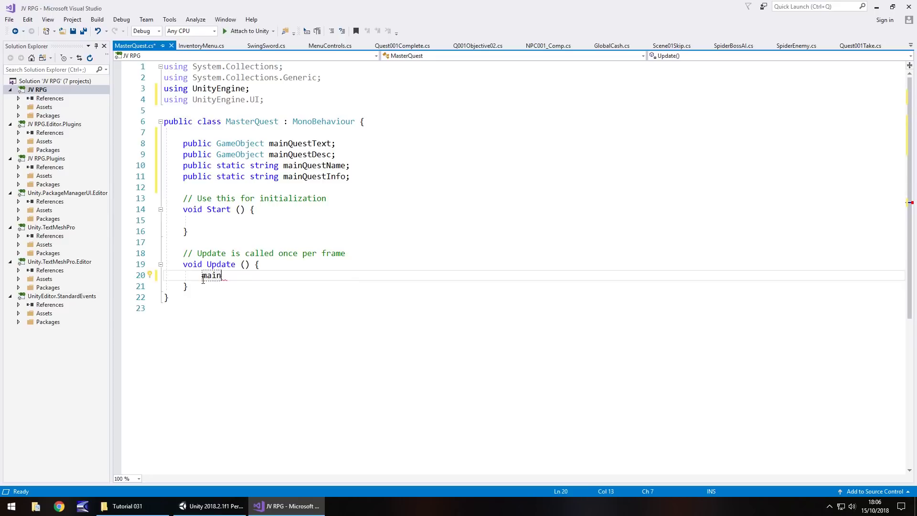
type("QuestText.Get")
key("Tab")
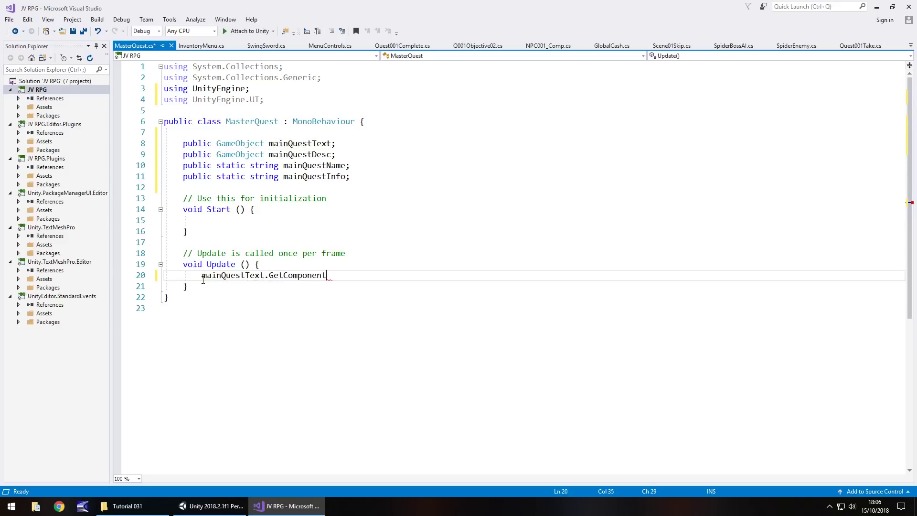
type("<Text>().text")
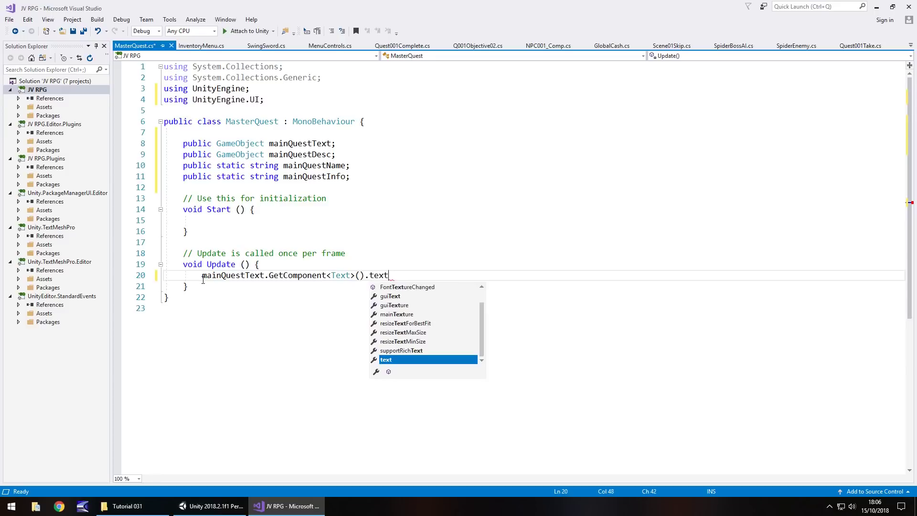
type(" =")
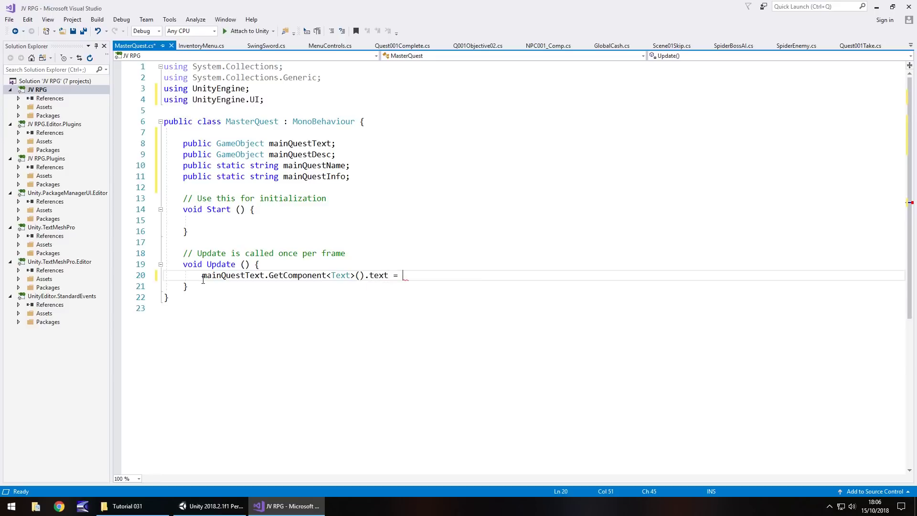
type(" mainQuest")
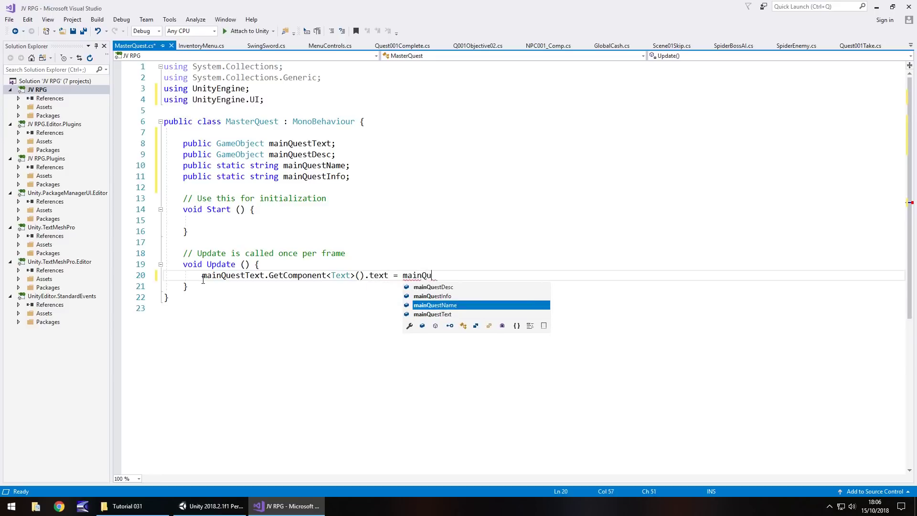
type("Name")
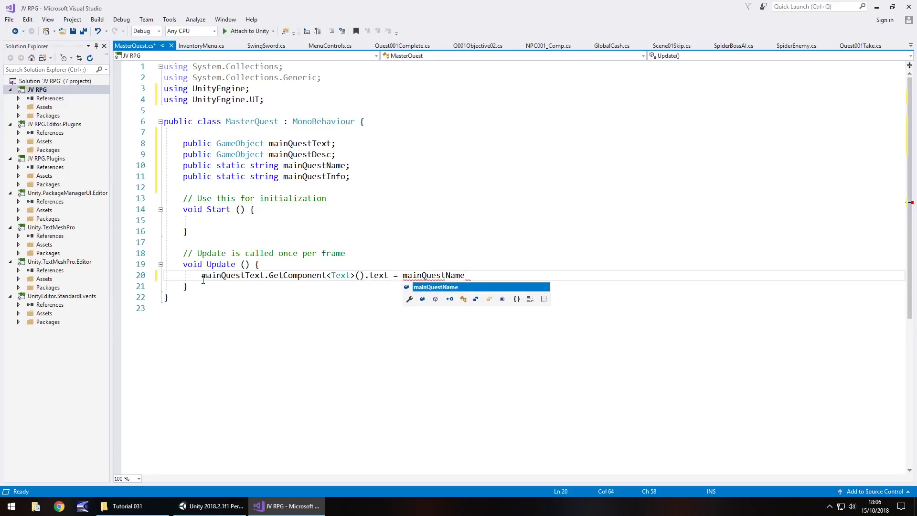
type(";")
key("Return")
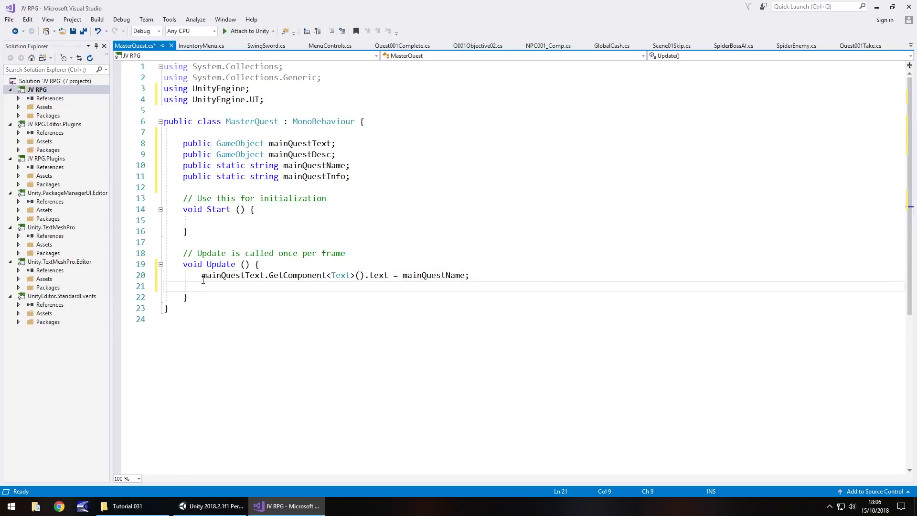
- Add "mainQuestDesc.GetComponent<Text>().text = mainQuestInfo;" as the second statement in Update and save the MasterQuest script
type("main")
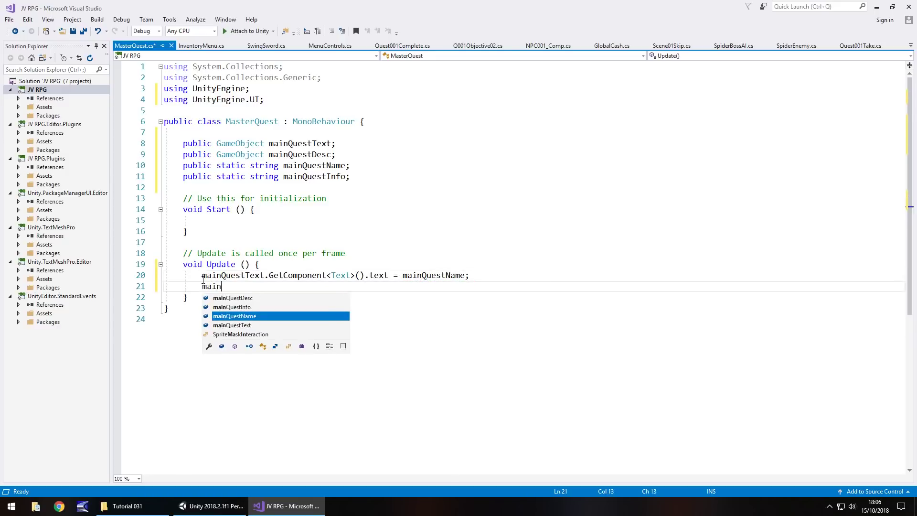
type("QuestDesc")
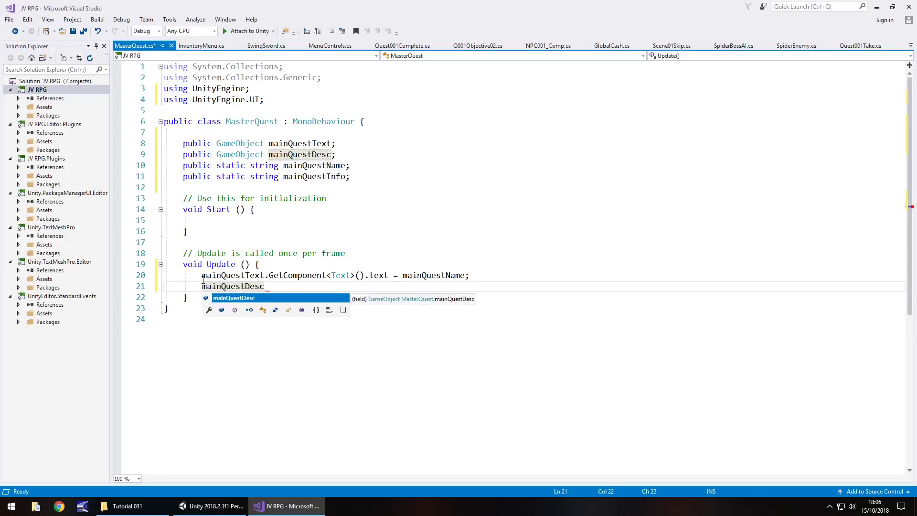
type(".GetComponent")
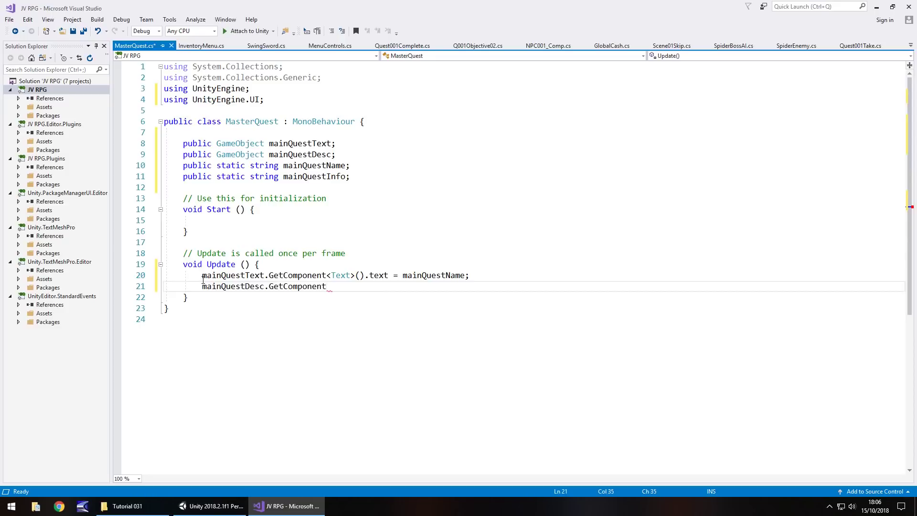
type("<Text>")
type("()")
type(".text = ")
type("mainQuest")
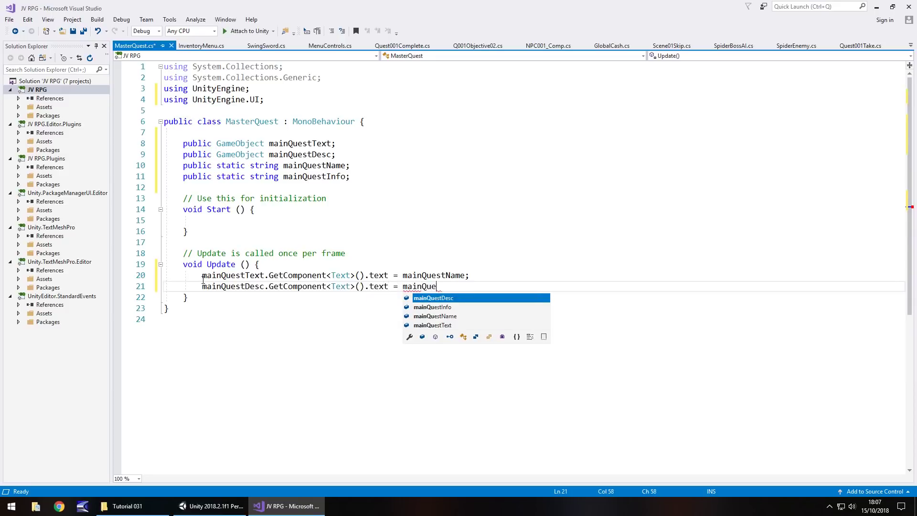
type("Info;")
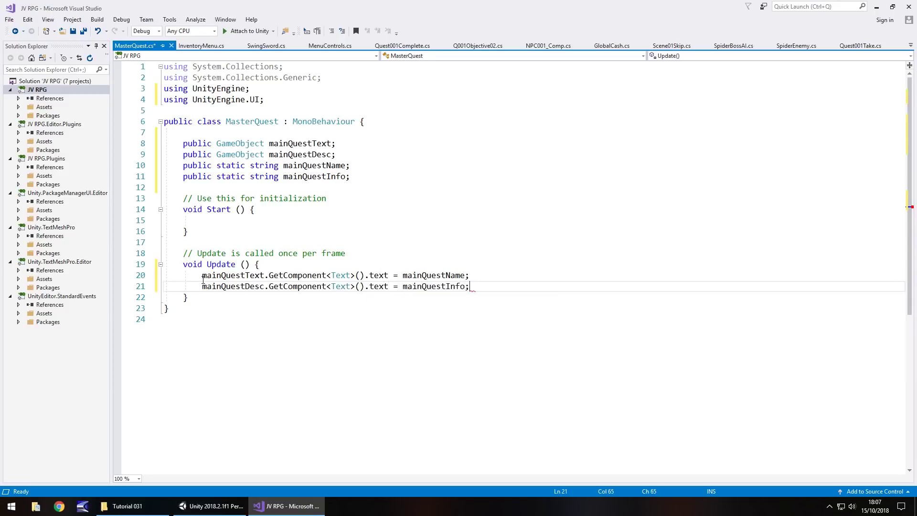
key("ctrl+s")
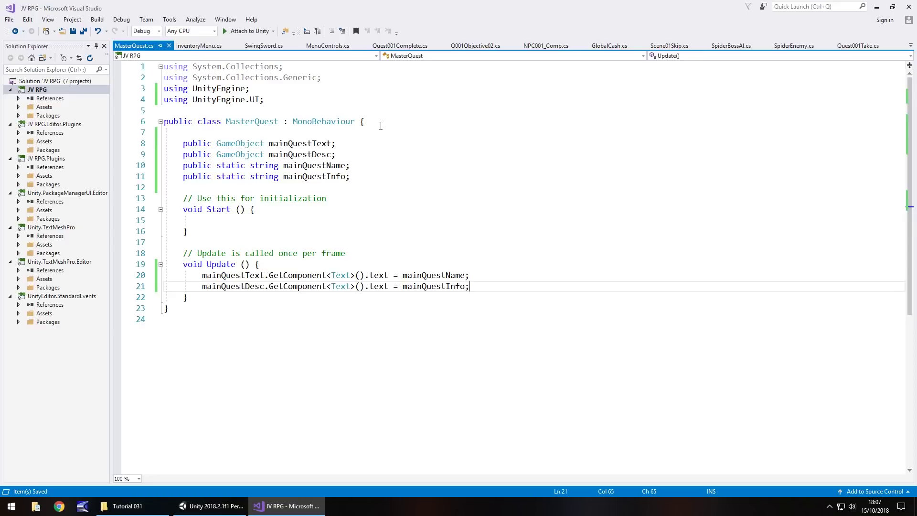
- Switch to Unity and attach the MasterQuest script to the QuestManager object
left_click(213, 506)
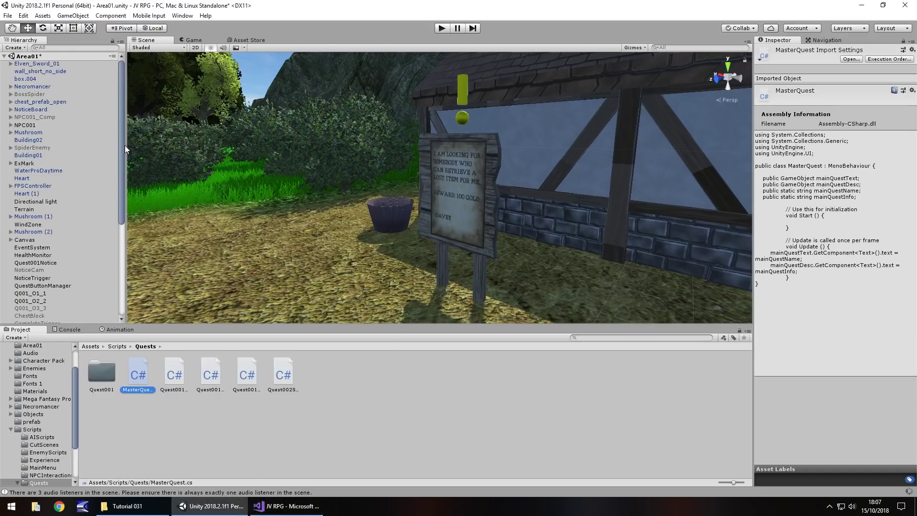
left_click(45, 286)
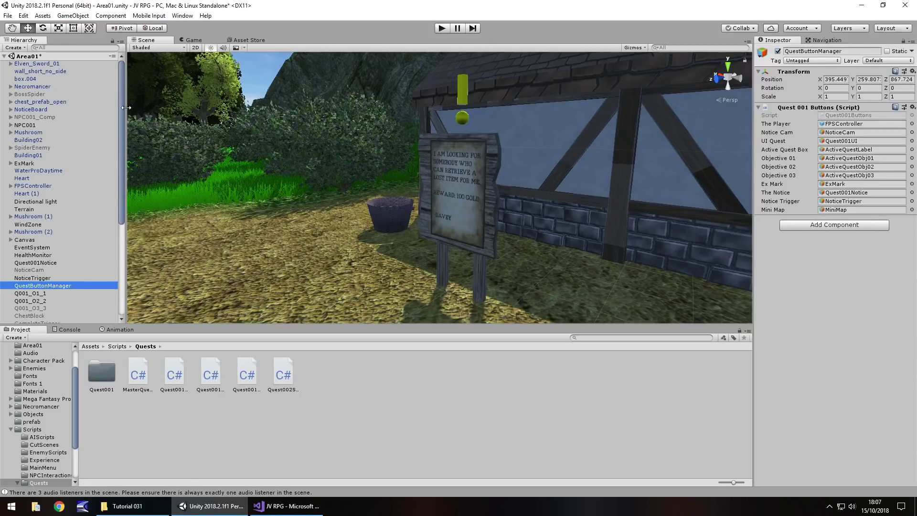
left_click_drag(121, 107, 110, 224)
left_click(38, 221)
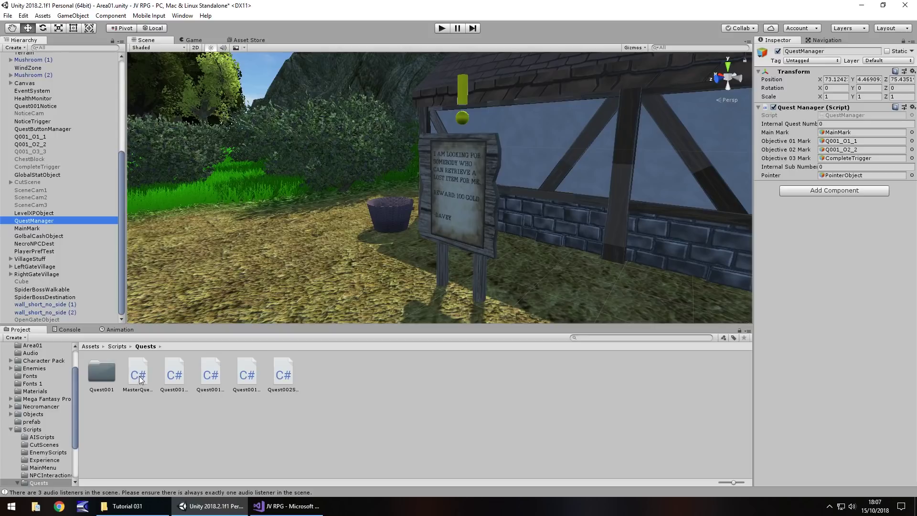
left_click_drag(139, 379, 38, 221)
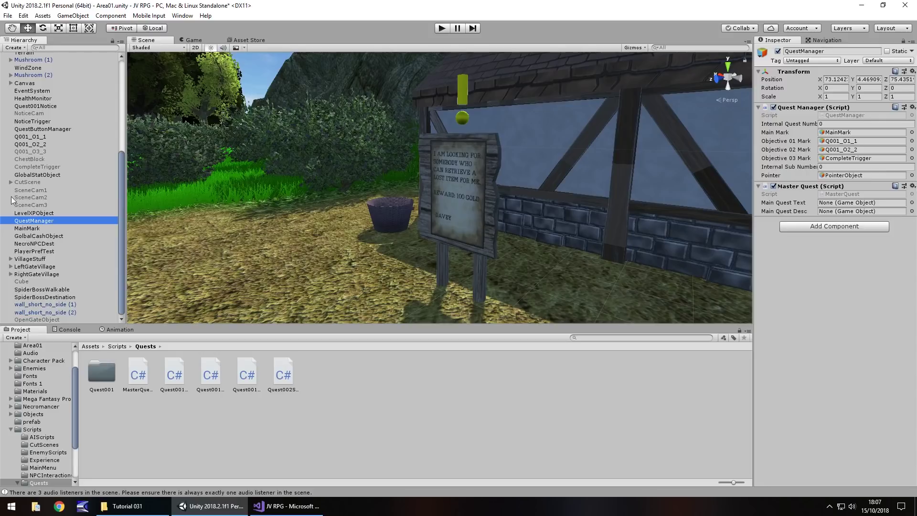
- Assign the MainQuestButton's Text child from the canvas's QuestPanel to the Main Quest Text field of QuestManager's Master Quest script
left_click(11, 84)
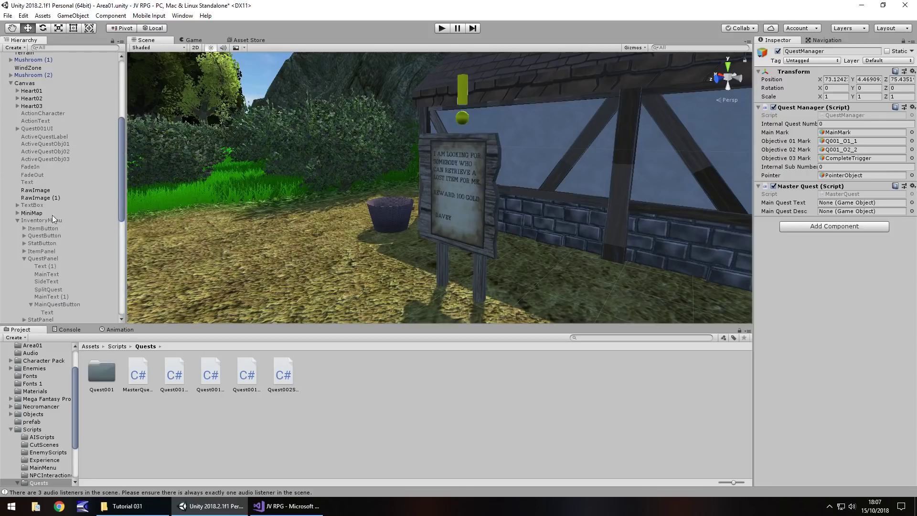
scroll(74, 233, "down", 5)
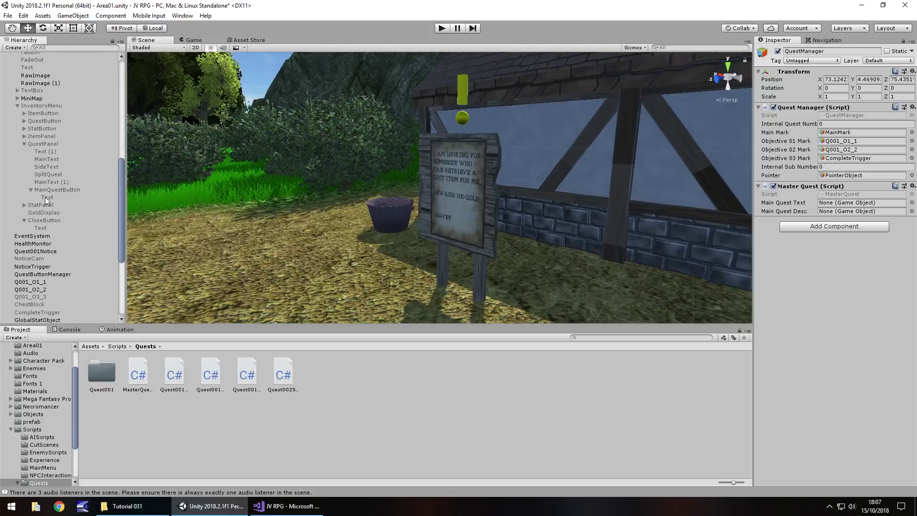
left_click_drag(47, 197, 847, 205)
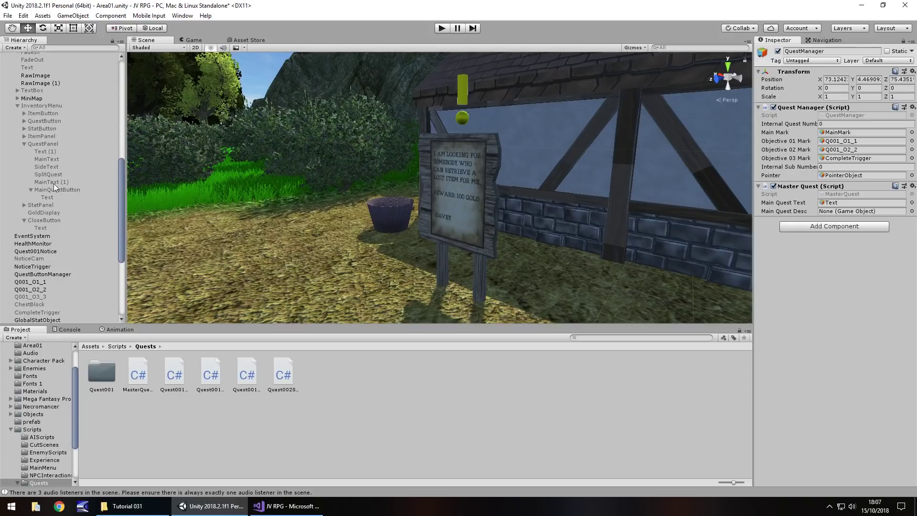
- Activate the InventoryMenu object and rename the QuestPanel's MainText (1) object as QuestDesc
left_click(41, 106)
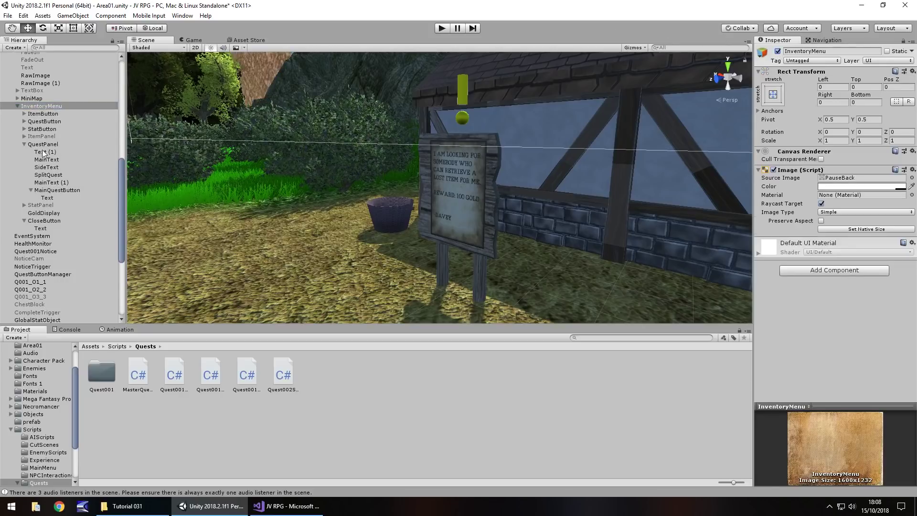
double_click(51, 182)
left_click_drag(373, 182, 248, 184, "alt")
left_click(50, 182)
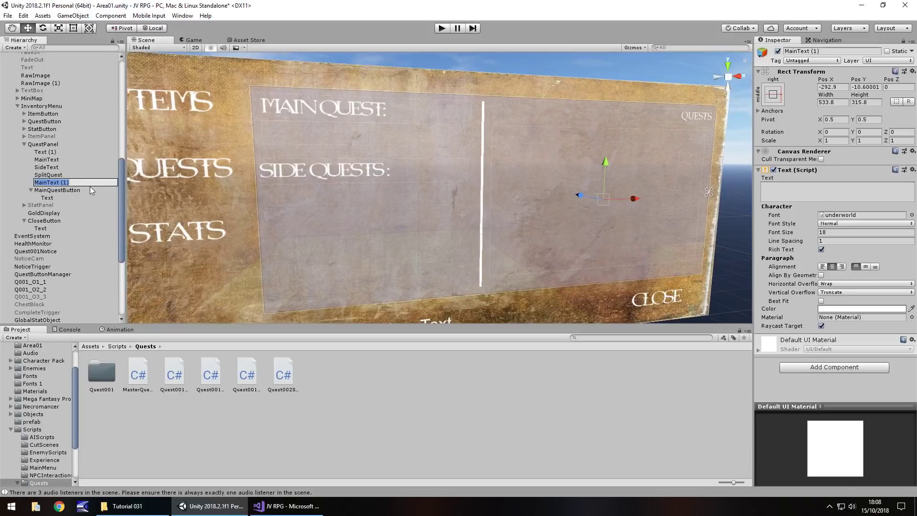
type("Main")
key("BackSpace")
key("BackSpace")
key("BackSpace")
key("BackSpace")
type("QuestDesc")
key("Return")
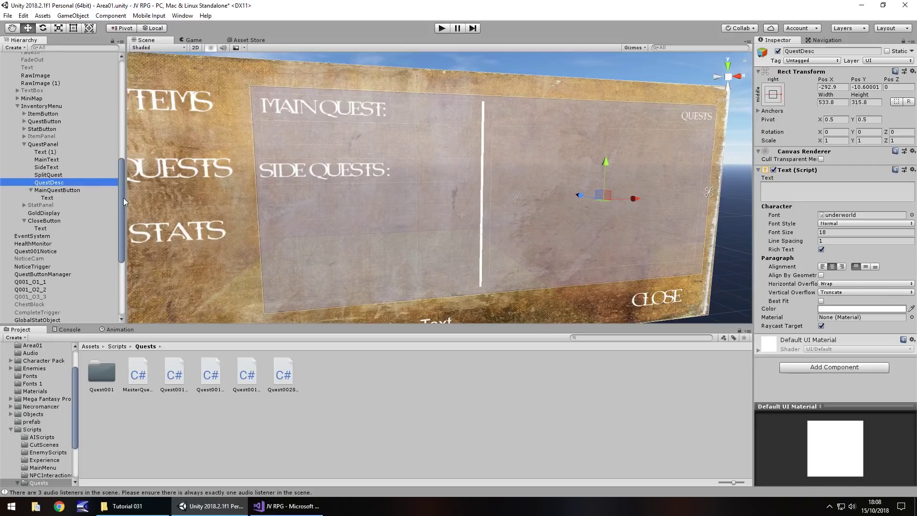
- Assign the QuestDesc object to the Main Quest Desc field of QuestManager's Master Quest script
left_click_drag(124, 197, 120, 220)
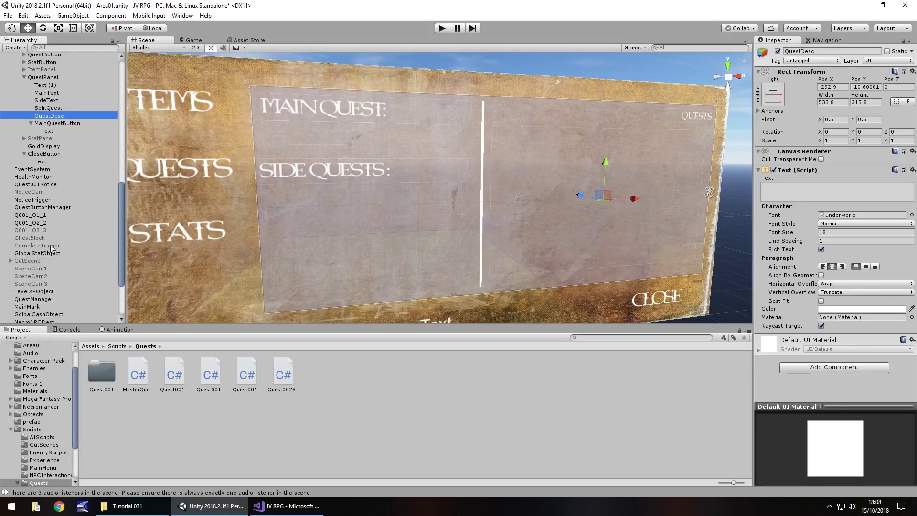
left_click(42, 201)
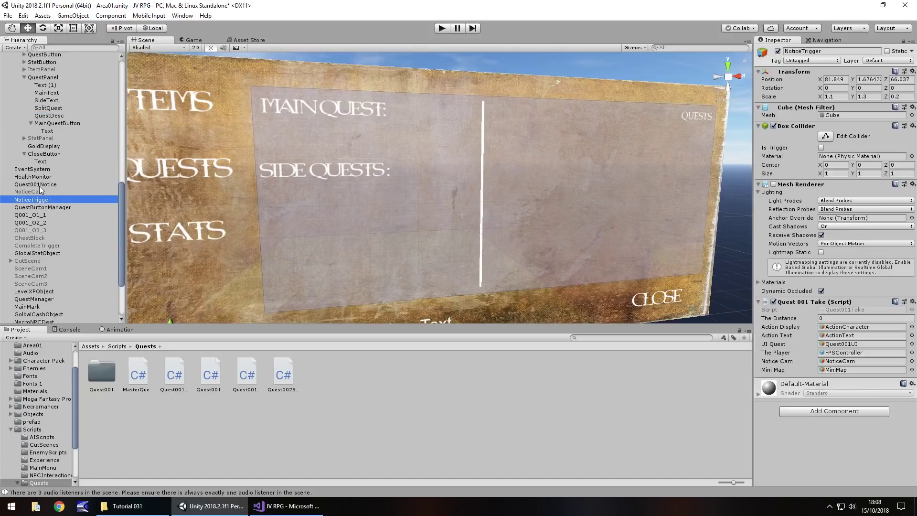
left_click(54, 209)
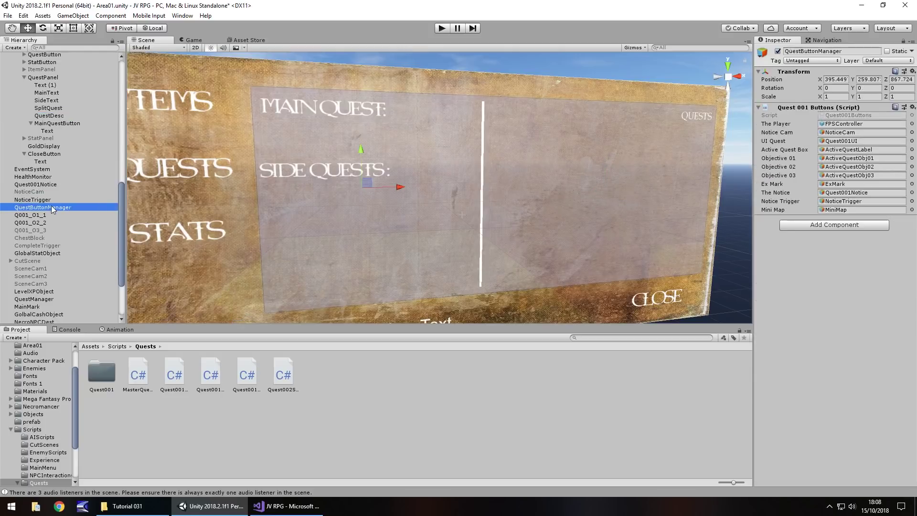
scroll(66, 270, "down", 3)
left_click(52, 273)
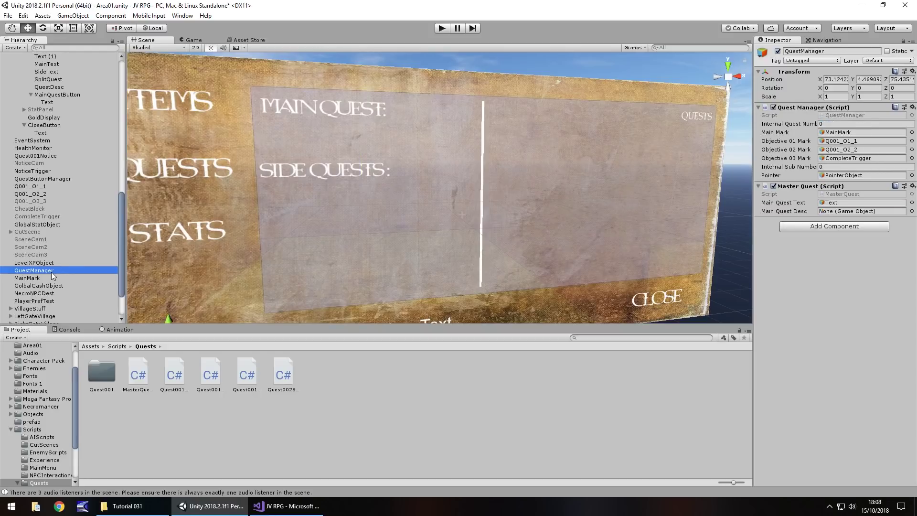
left_click_drag(50, 87, 851, 211)
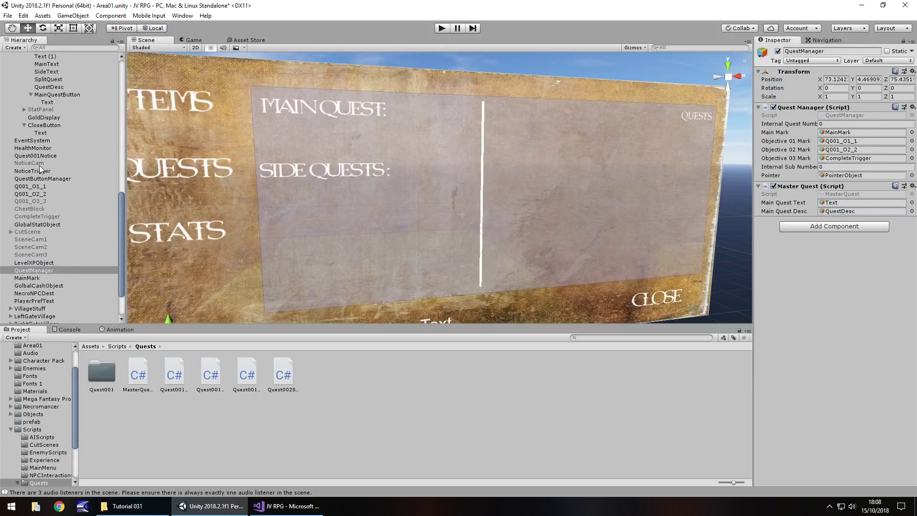
- Collapse and deactivate the InventoryMenu object, and collapse the Canvas in the hierarchy
scroll(39, 165, "up", 5)
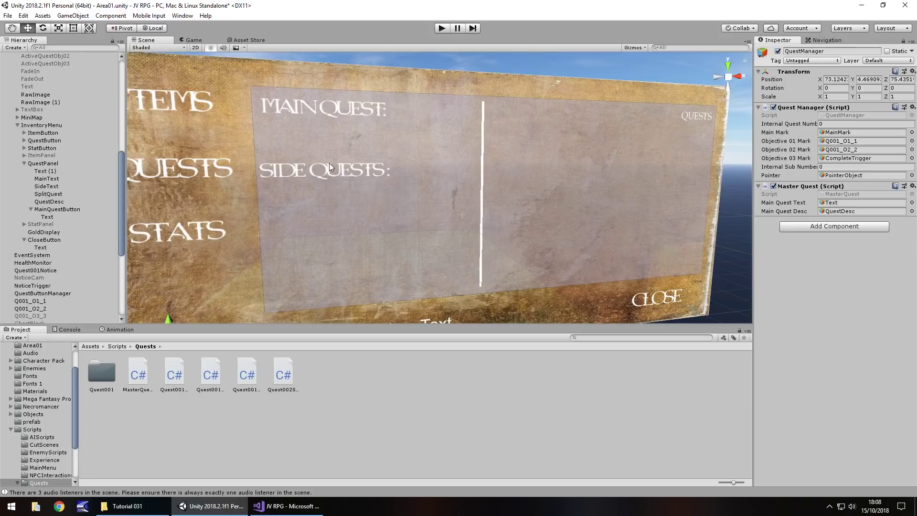
left_click(287, 506)
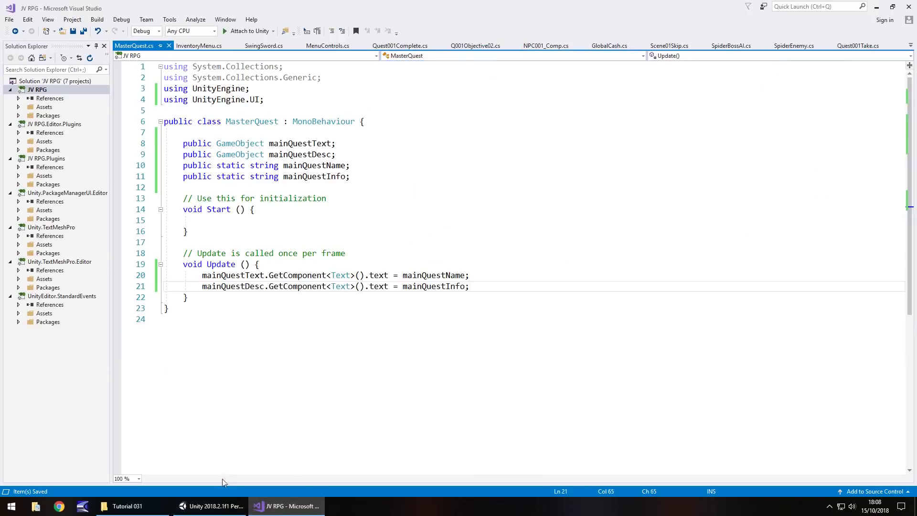
left_click(197, 506)
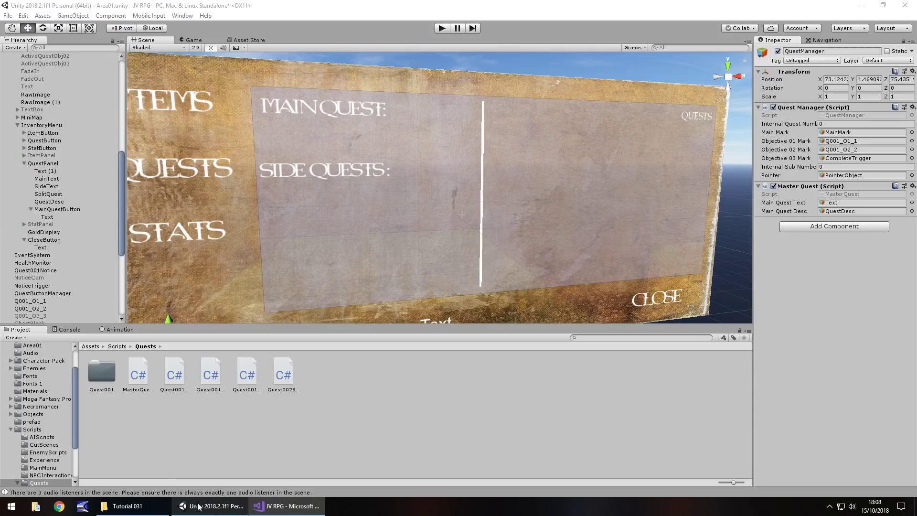
left_click(17, 125)
left_click(39, 125)
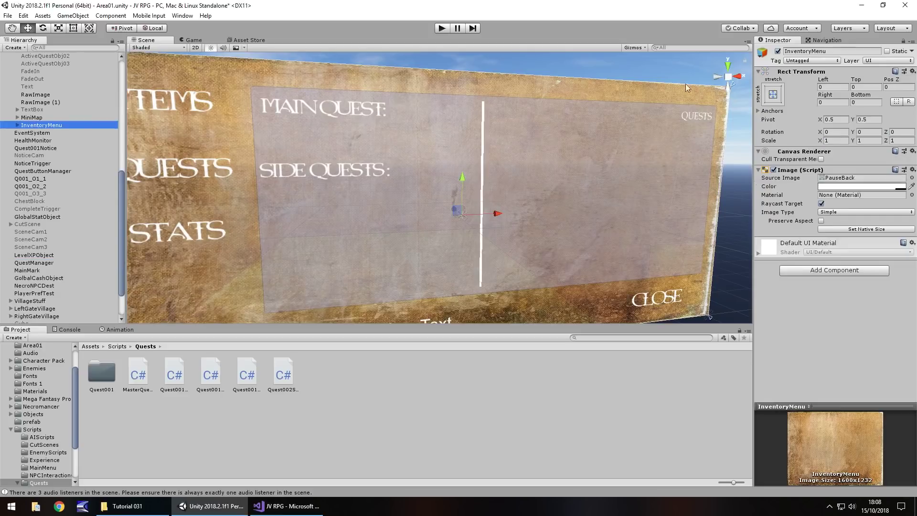
left_click(777, 52)
scroll(74, 149, "up", 5)
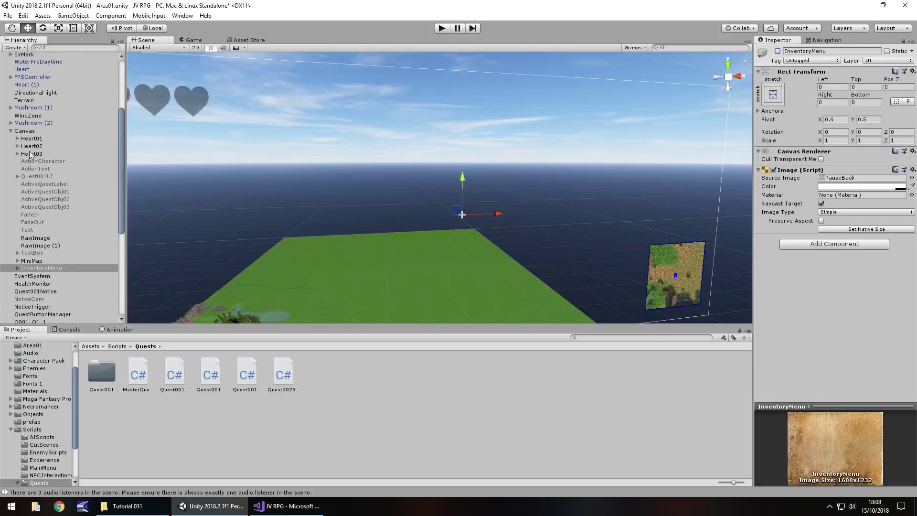
left_click(11, 131)
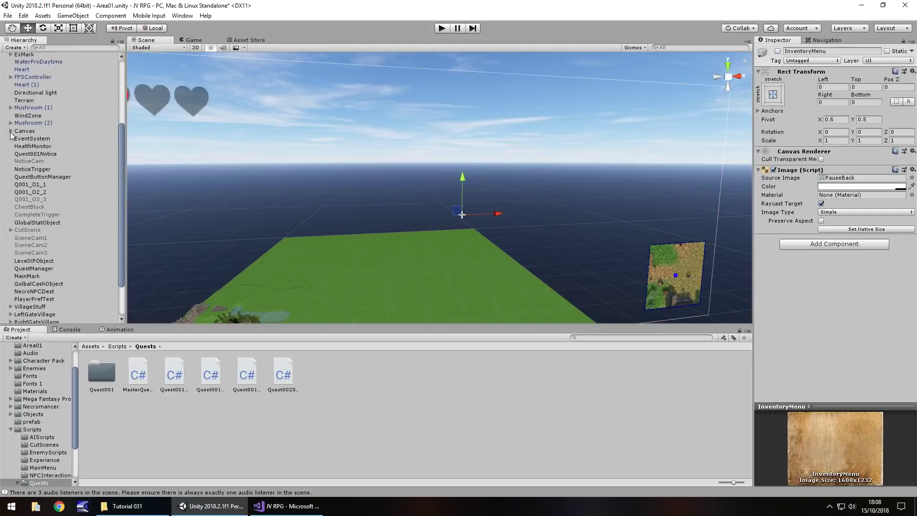
- Frame the NoticeTrigger object in the scene with its notice text in view and open its Quest001Take script in Visual Studio
left_click(38, 170)
key("f")
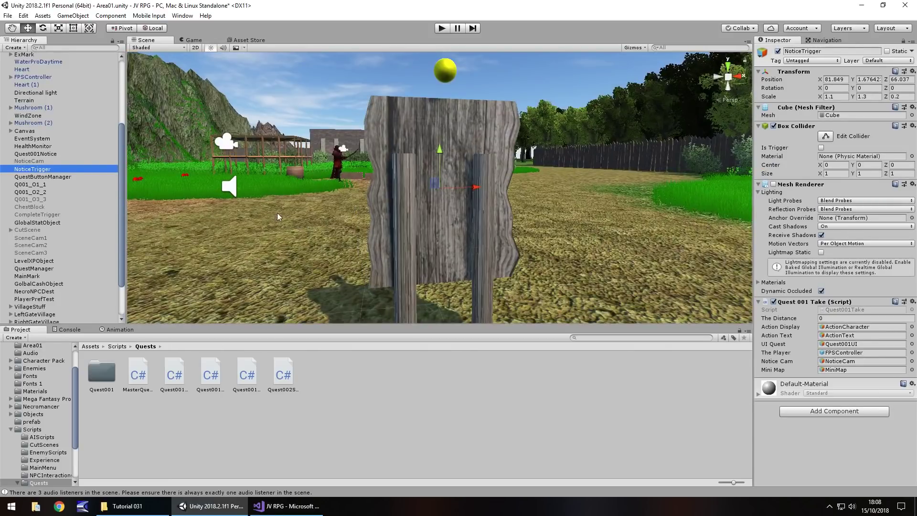
left_click_drag(266, 212, 525, 186, "alt")
double_click(856, 309)
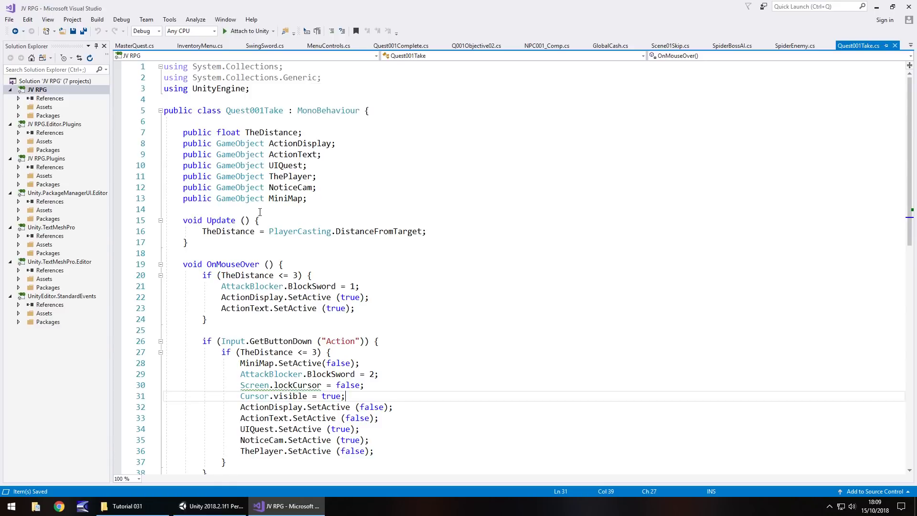
- Below ThePlayer.SetActive (false) in the Action block, add the line MasterQuest.mainQuestName = "Find The Sword";
scroll(260, 212, "down", 5)
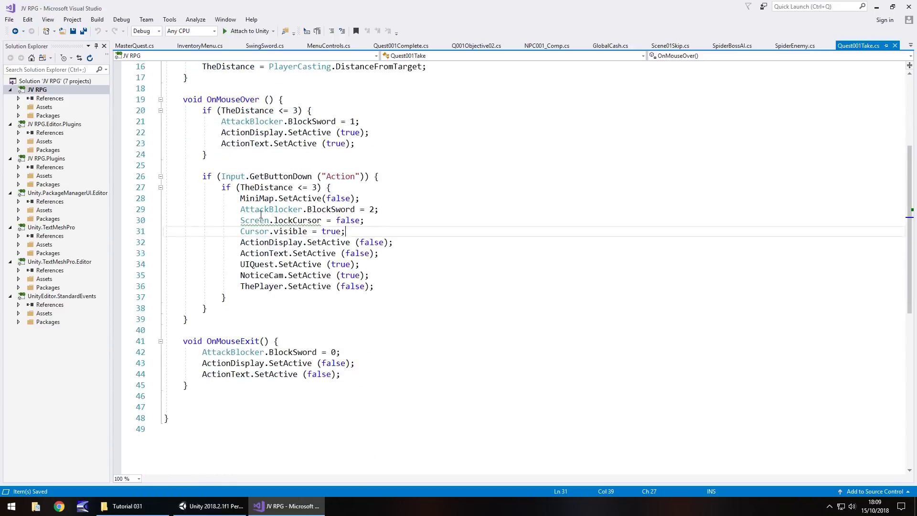
left_click(383, 285)
key("Return")
type("Master")
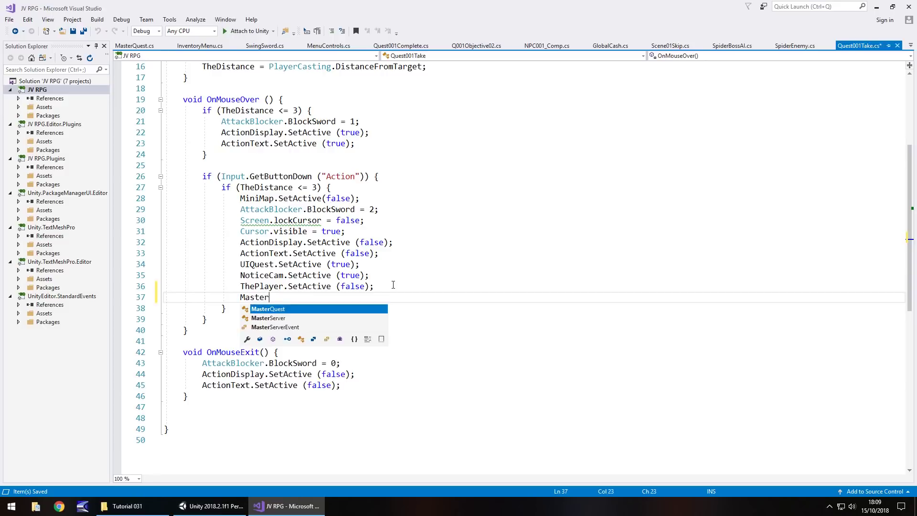
type("Quest.main")
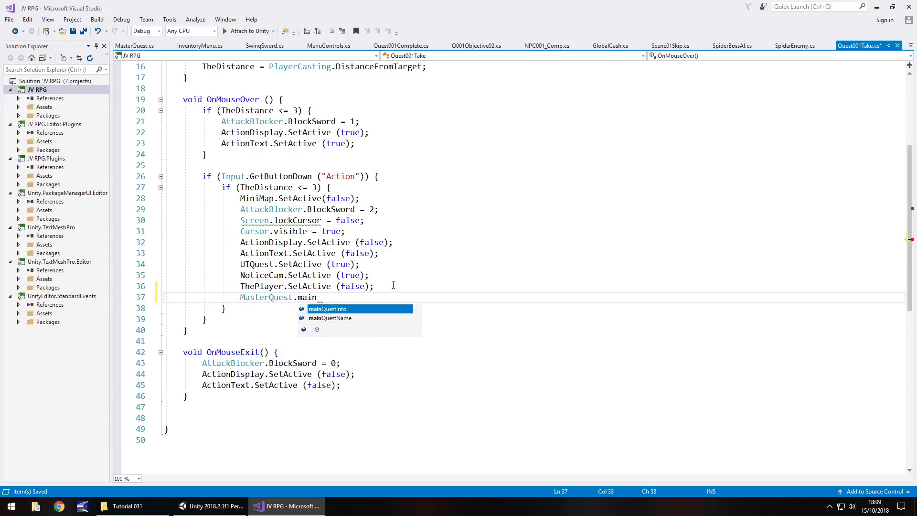
key("Down")
type("= ")
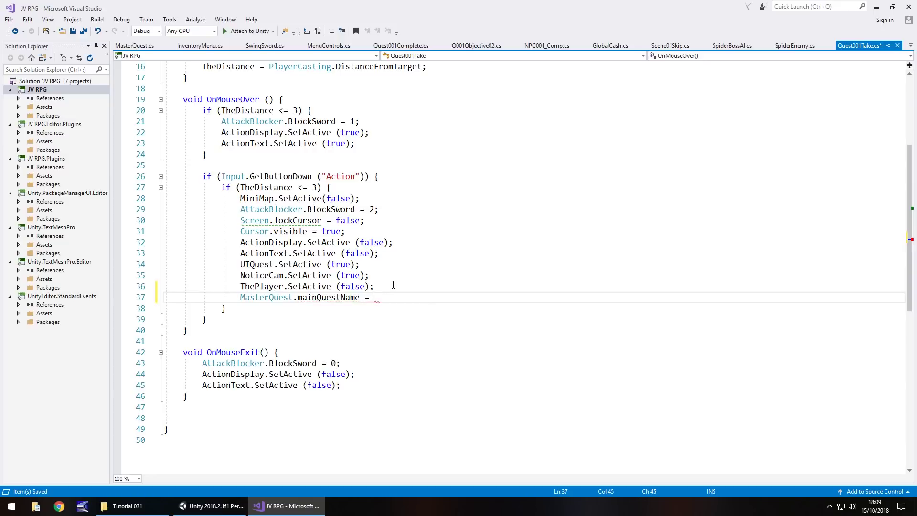
type("\"")
type("Fimd")
key("BackSpace")
key("BackSpace")
type("nd The Sword\";")
key("Return")
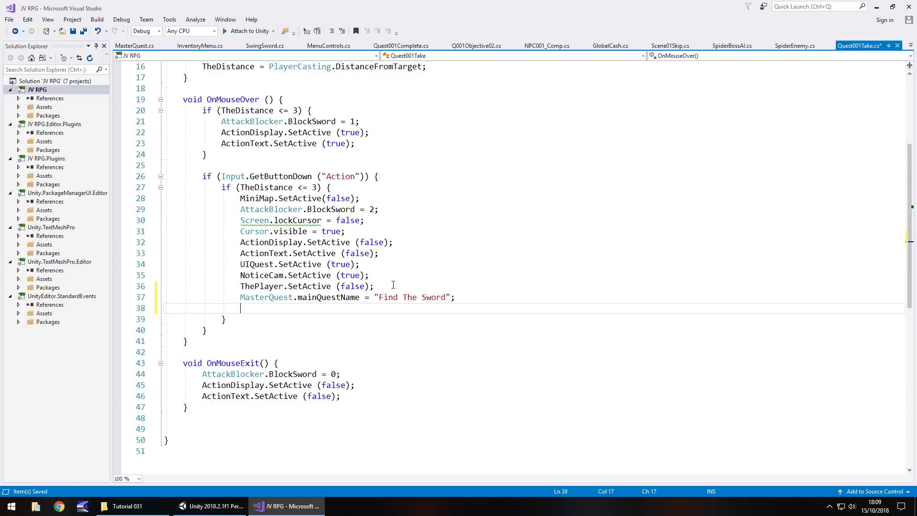
- Start a MasterQuest.mainQuestInfo assignment with an opening quote on the line below the quest name
type("Master")
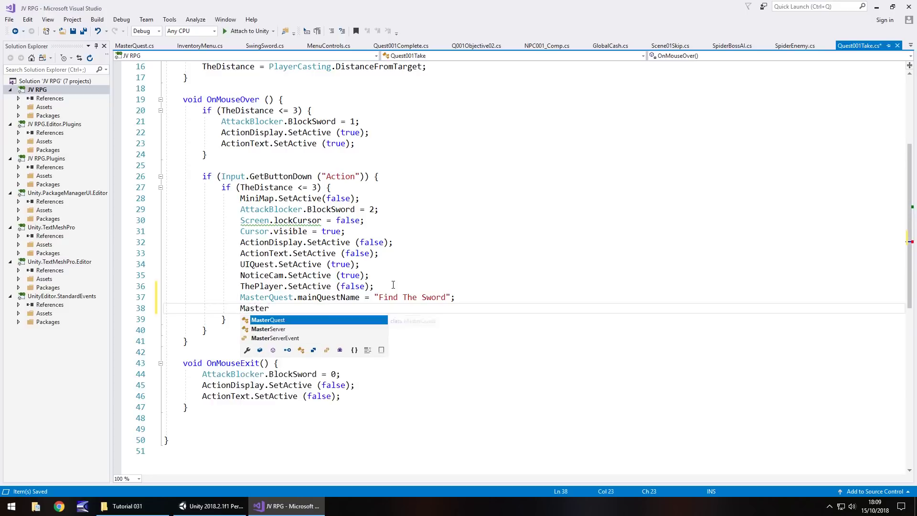
key("Tab")
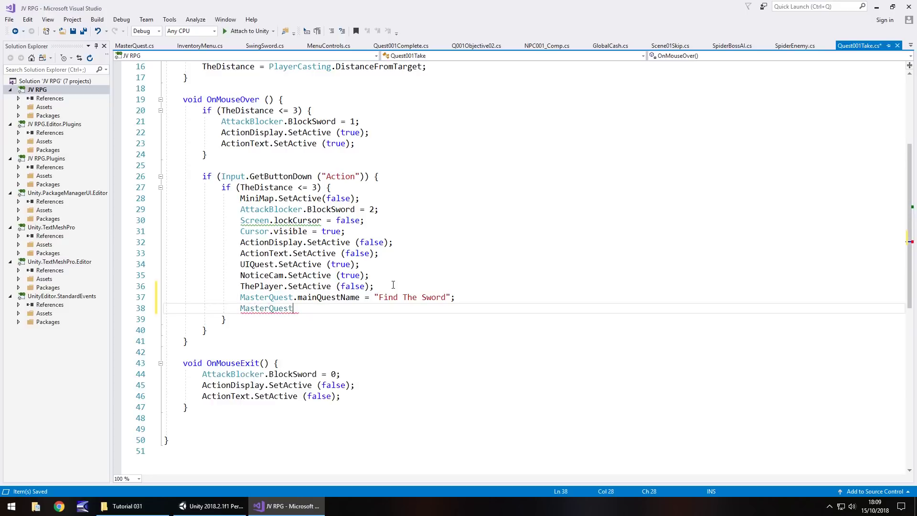
type(".ma")
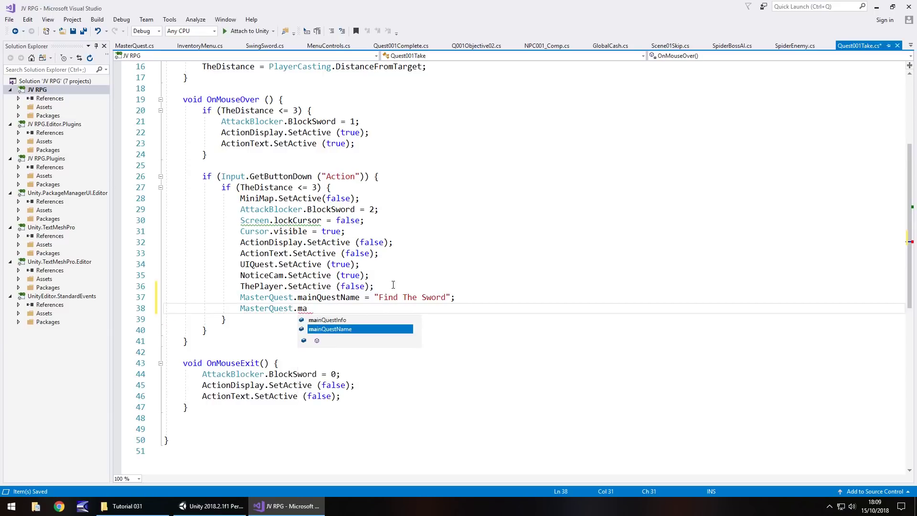
key("Up")
key("Tab")
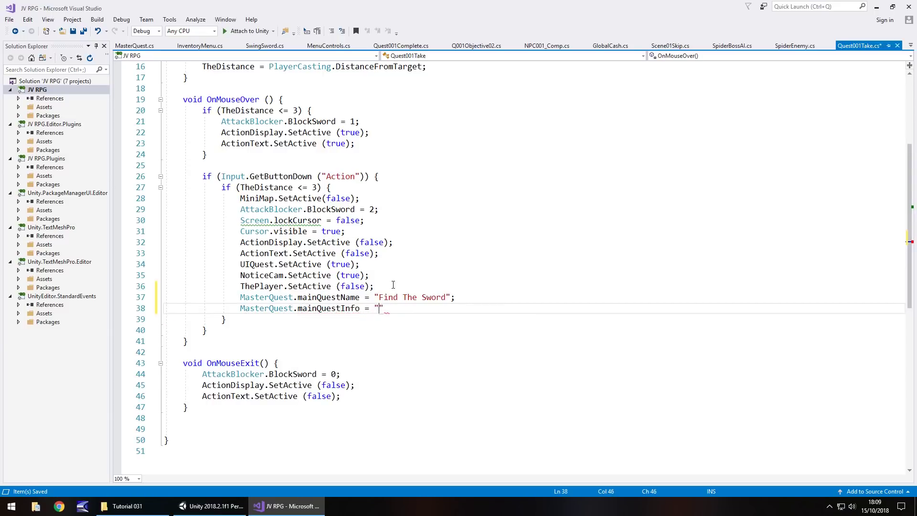
- Begin the mainQuestInfo string with "I have to find the sword which is said to be inside"
type("I have to find the sword which")
key("BackSpace")
key("BackSpace")
key("BackSpace")
type("ch ois")
key("BackSpace")
key("BackSpace")
type("s said to be inside")
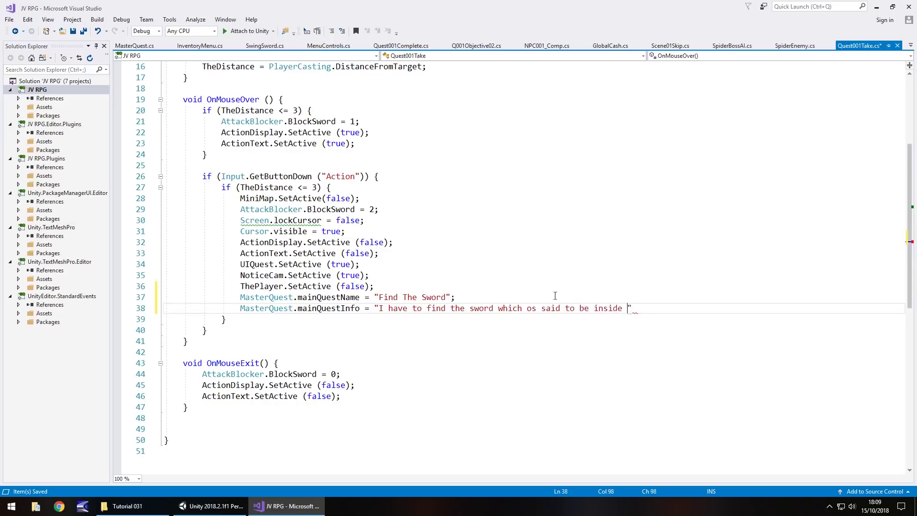
left_click(531, 308)
key("BackSpace")
type("i")
- Continue the mainQuestInfo string with "a chest not too deep in the forest. The reward"
left_click(629, 308)
type("a chest ")
type("not too d")
type("eep in the ")
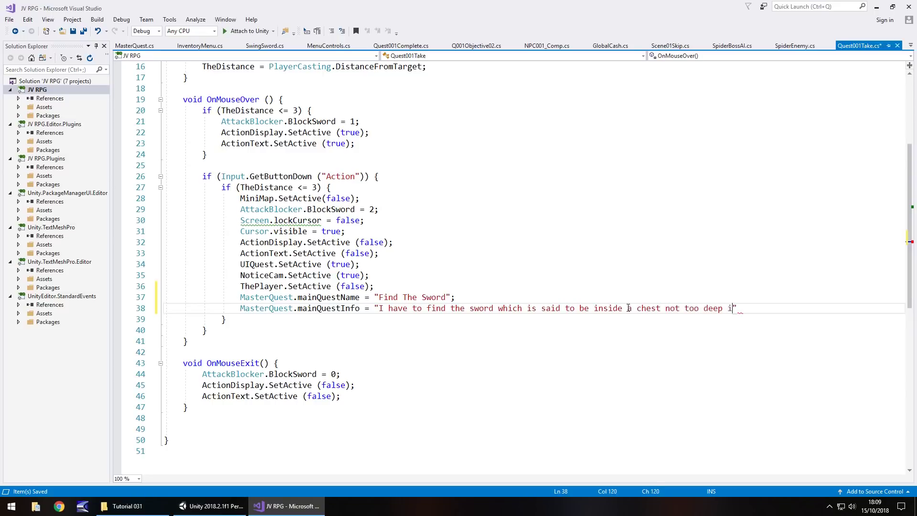
type("d")
type("ung")
key("BackSpace")
key("BackSpace")
key("BackSpace")
key("BackSpace")
type("forest. The reward")
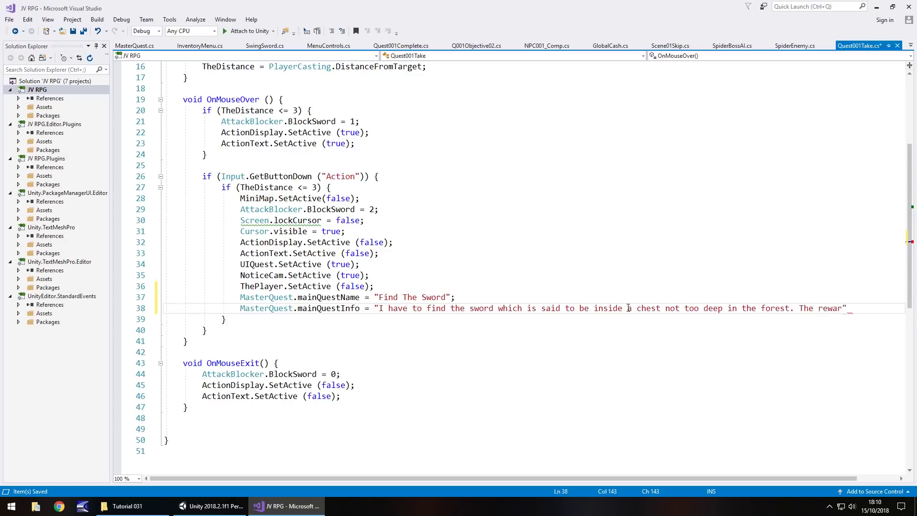
- Complete the mainQuestInfo string with "for this seems to be 100 Gold.", end the statement and save the script
type(" for this ")
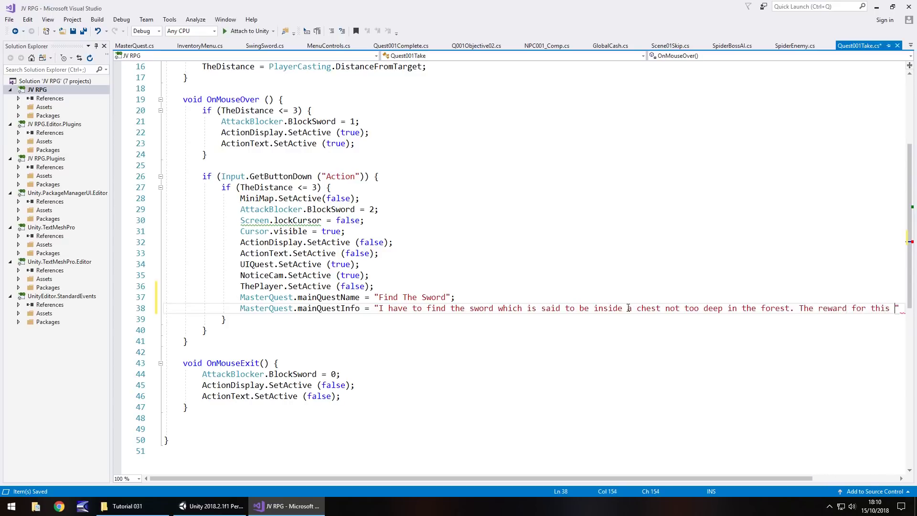
type("seems to be 10")
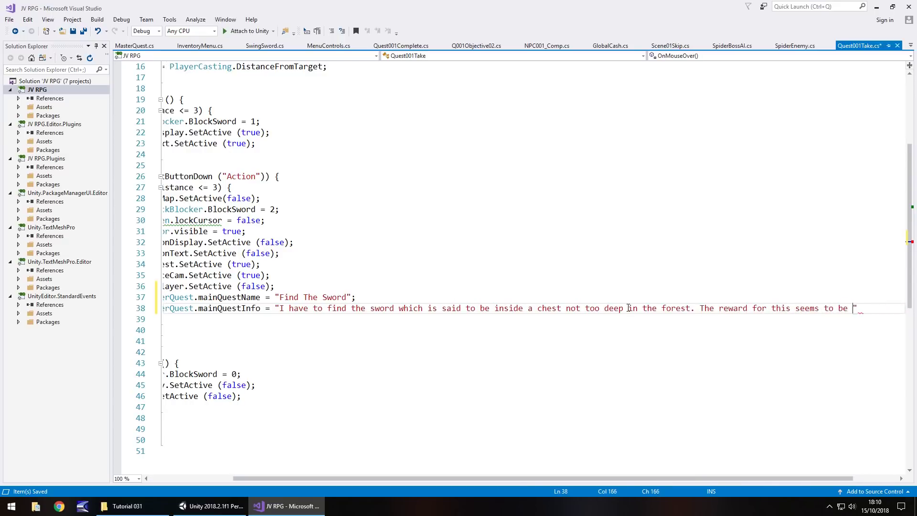
type("0 Gold.\";")
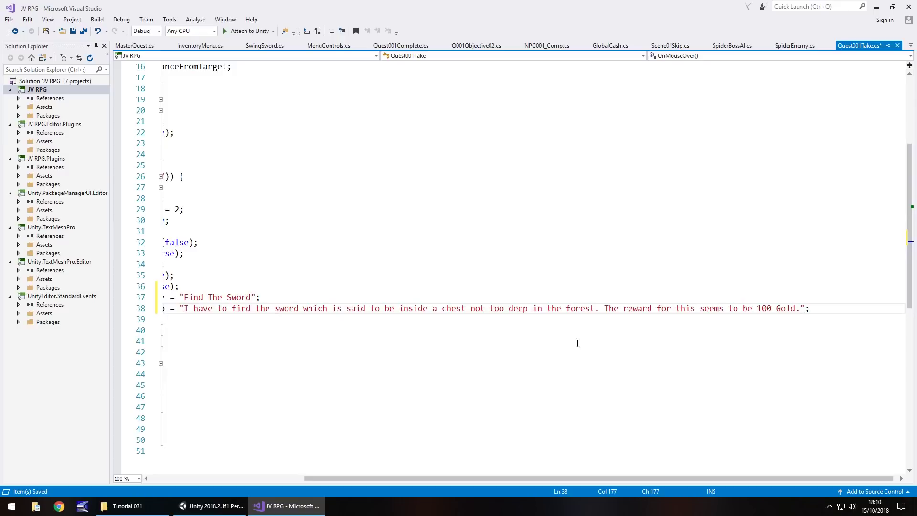
key("ctrl+s")
left_click_drag(537, 479, 339, 464)
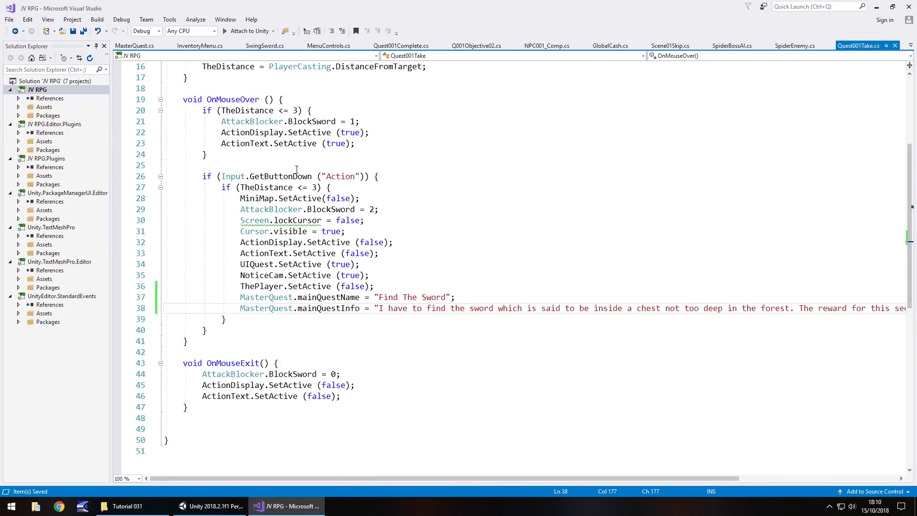
- Switch to Unity, run the game, and open, close and reopen the inventory menu
left_click(229, 506)
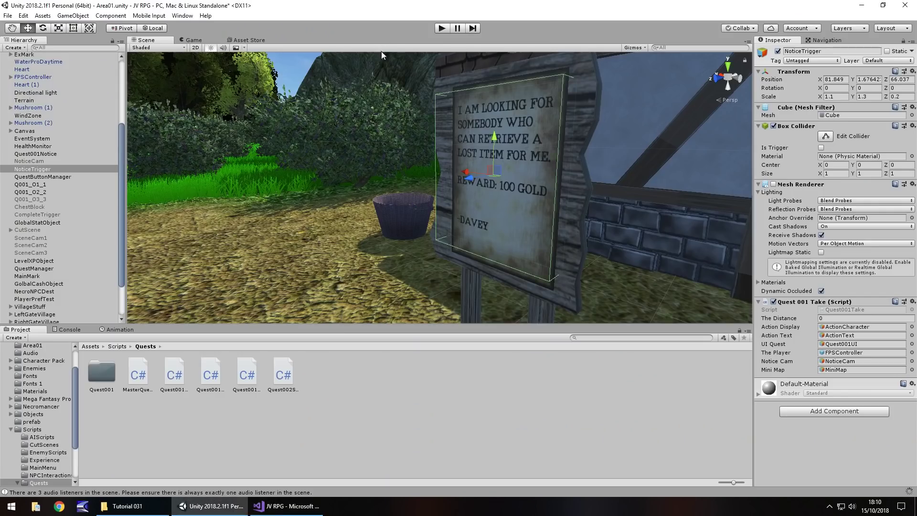
left_click(441, 29)
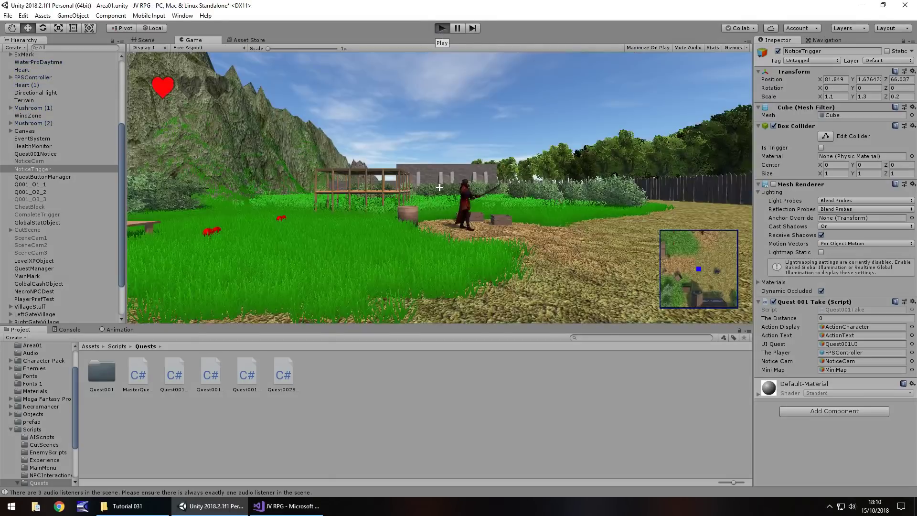
key("i")
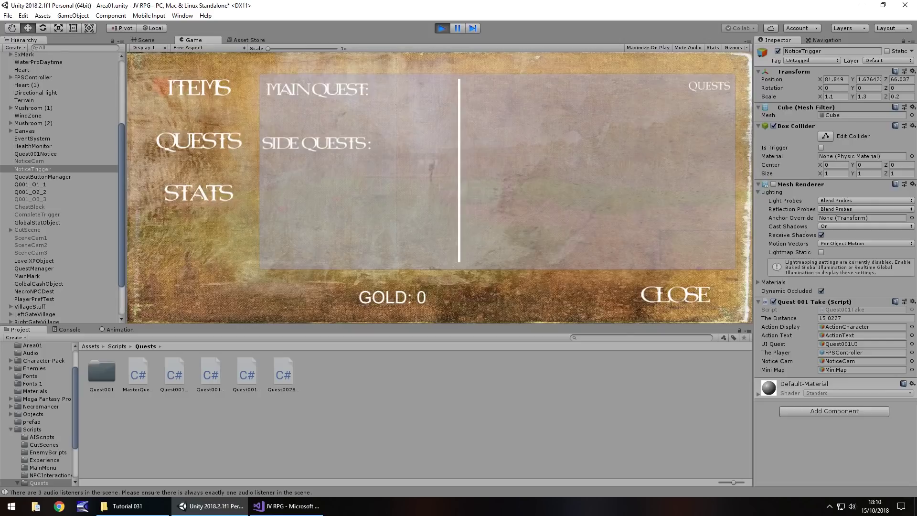
key("i")
key("i")
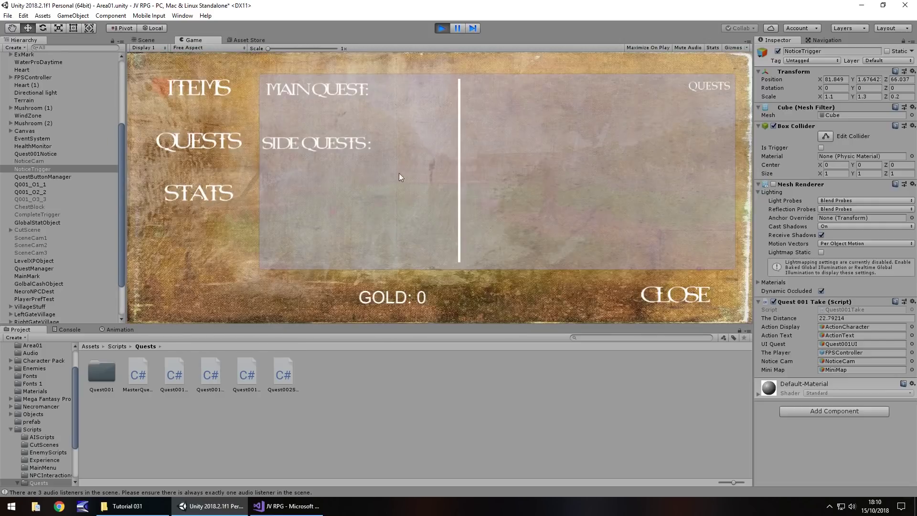
- Test switching between the inventory's Items and Quests panels, close the inventory and stop the game
left_click(199, 89)
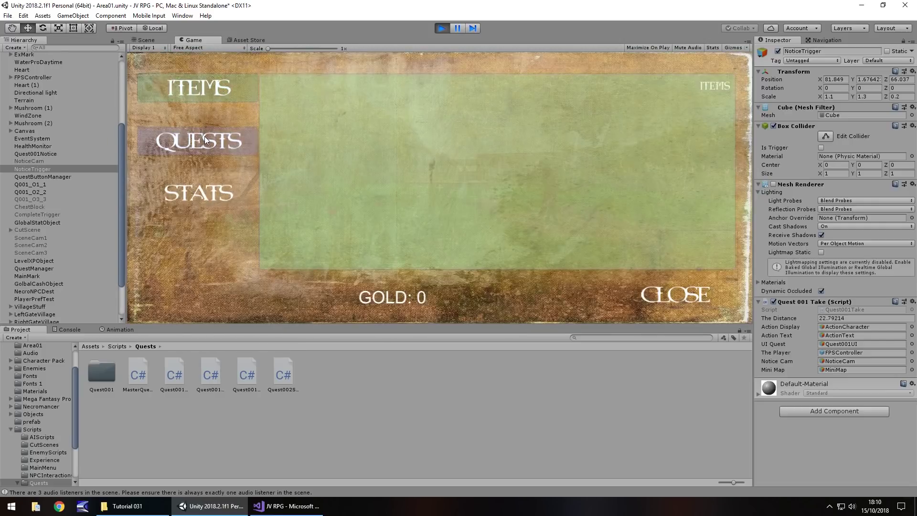
left_click(205, 136)
left_click(198, 95)
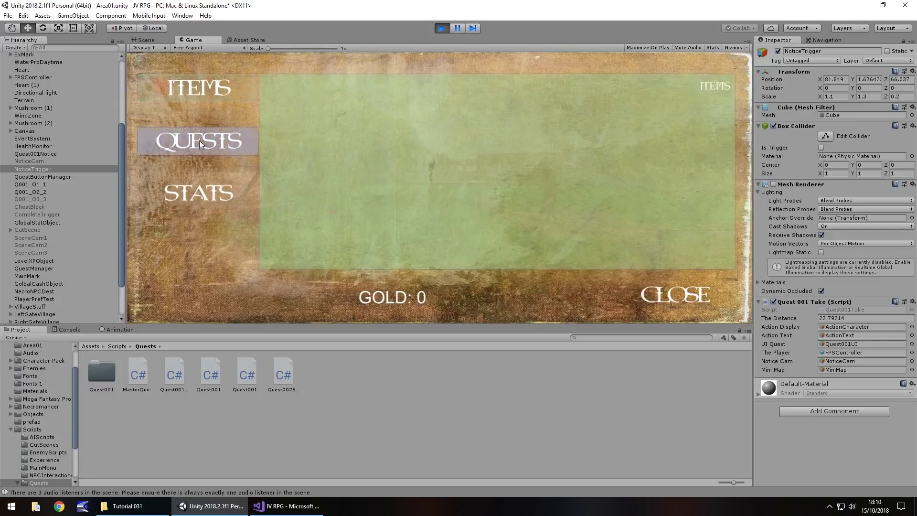
left_click(199, 140)
left_click(199, 93)
key("i")
key("ctrl+p")
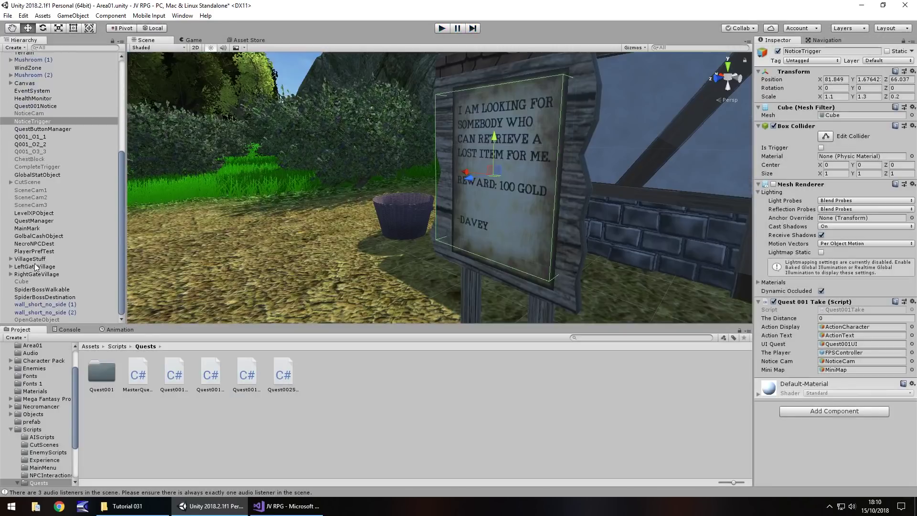
- Under Canvas, activate the InventoryMenu object and its ItemPanel child
left_click(10, 83)
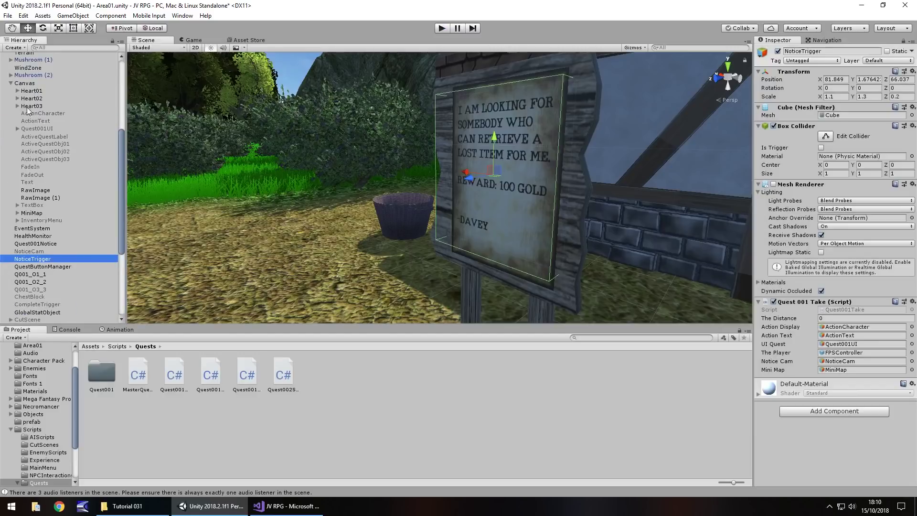
left_click(18, 220)
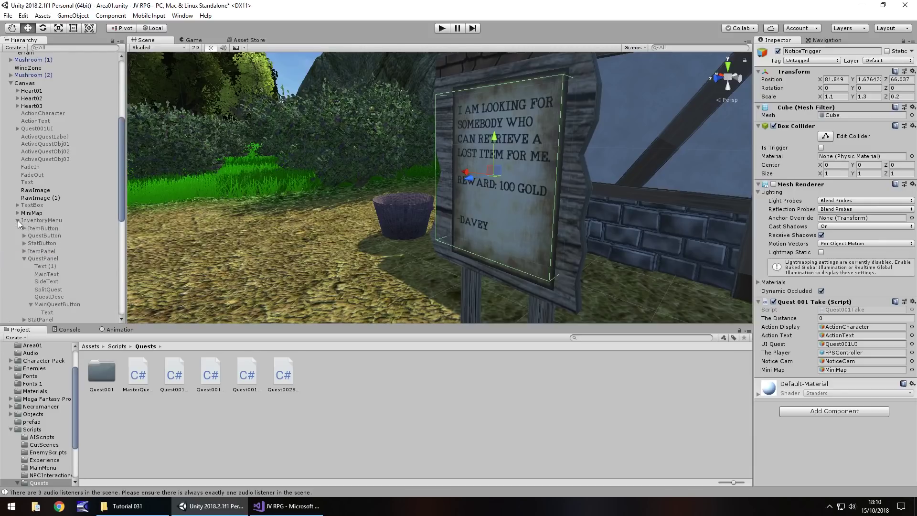
left_click(29, 220)
left_click(778, 51)
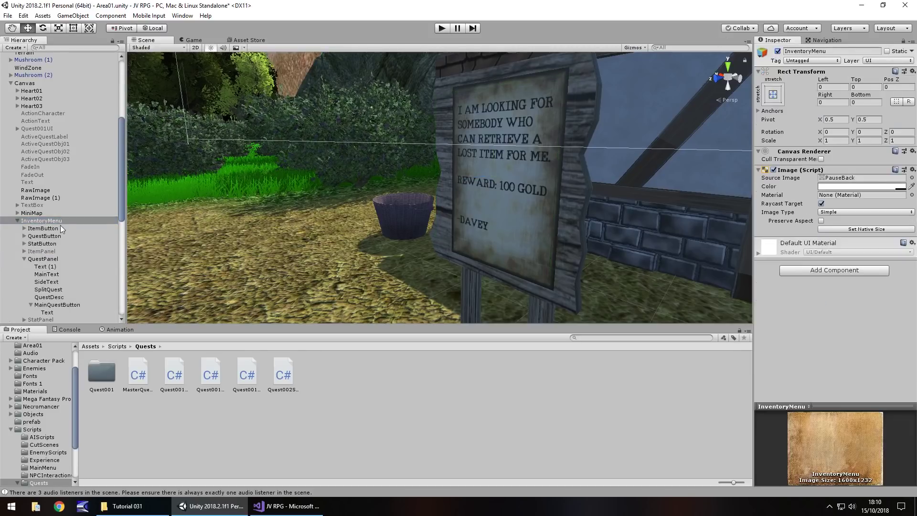
left_click(45, 252)
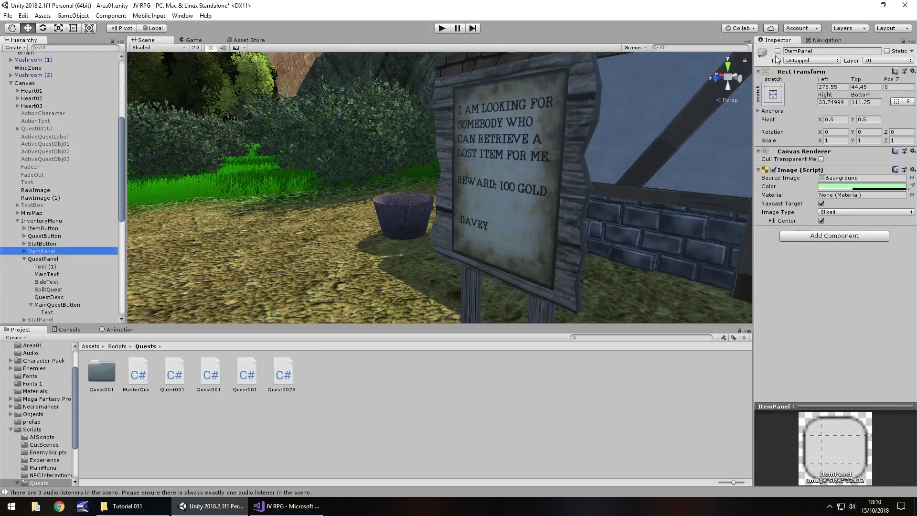
left_click(778, 51)
- Deactivate the QuestPanel and then the parent InventoryMenu object, leaving ItemPanel enabled
left_click(42, 259)
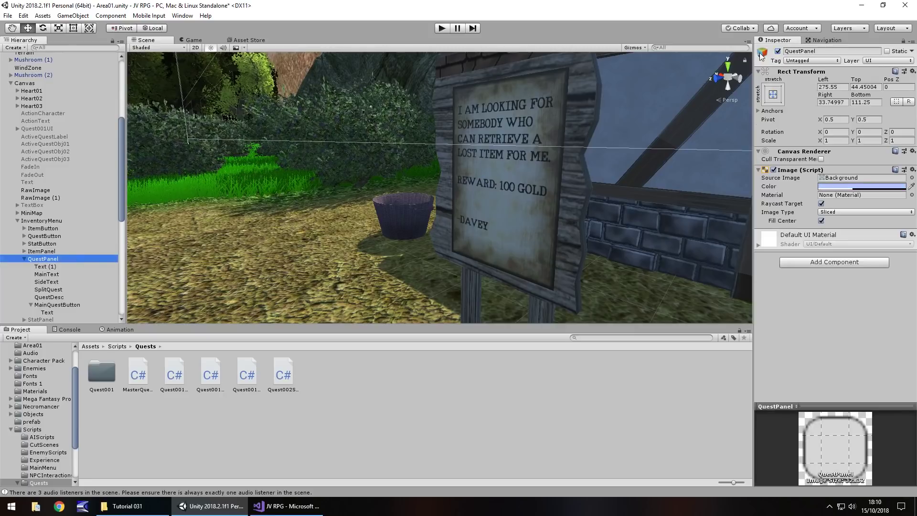
left_click(778, 51)
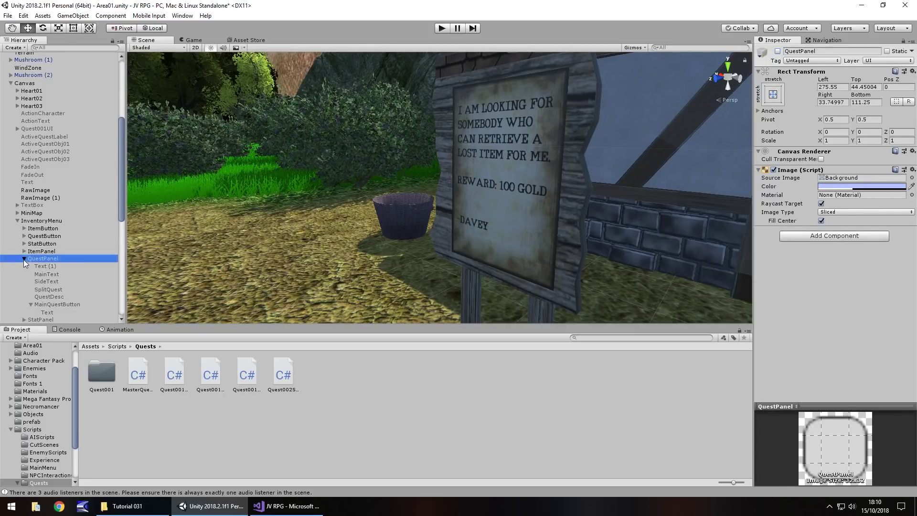
left_click(24, 259)
left_click(36, 221)
left_click(778, 52)
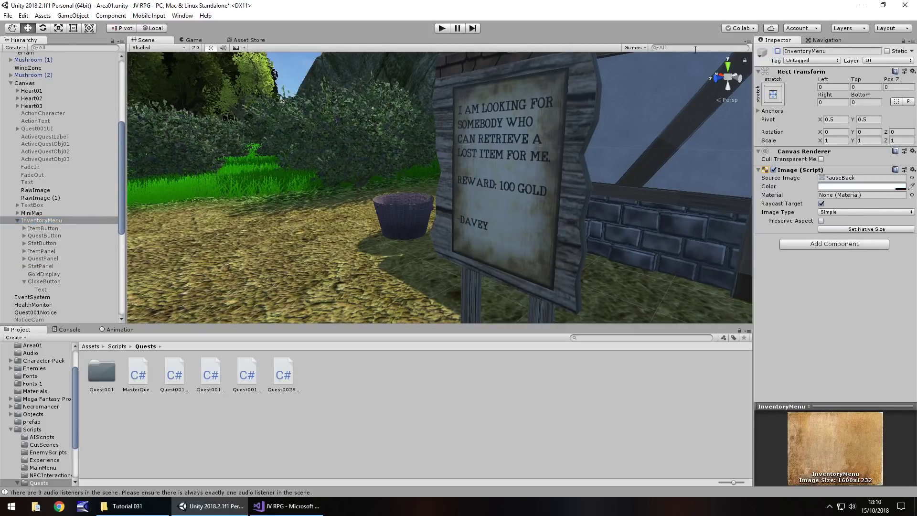
- Run the game, open the inventory, view its Quests panel before taking any quest, and close the menu
left_click(443, 28)
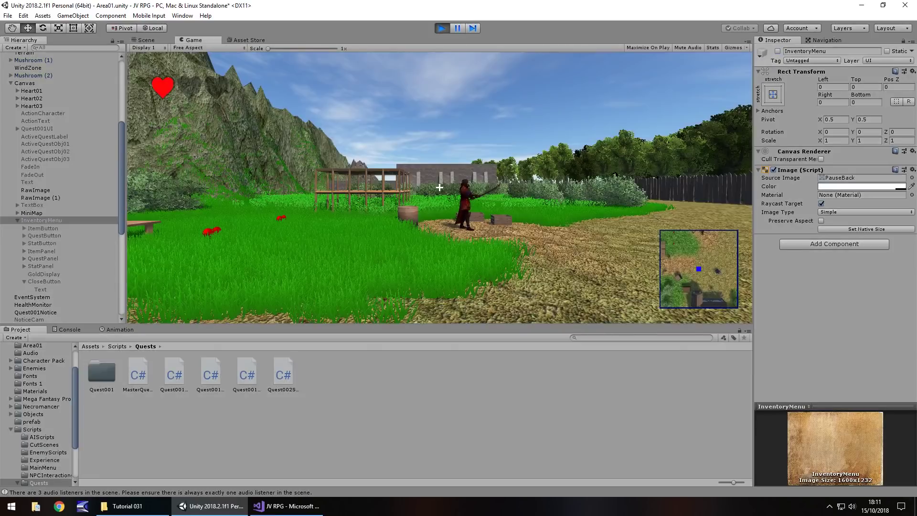
key("i")
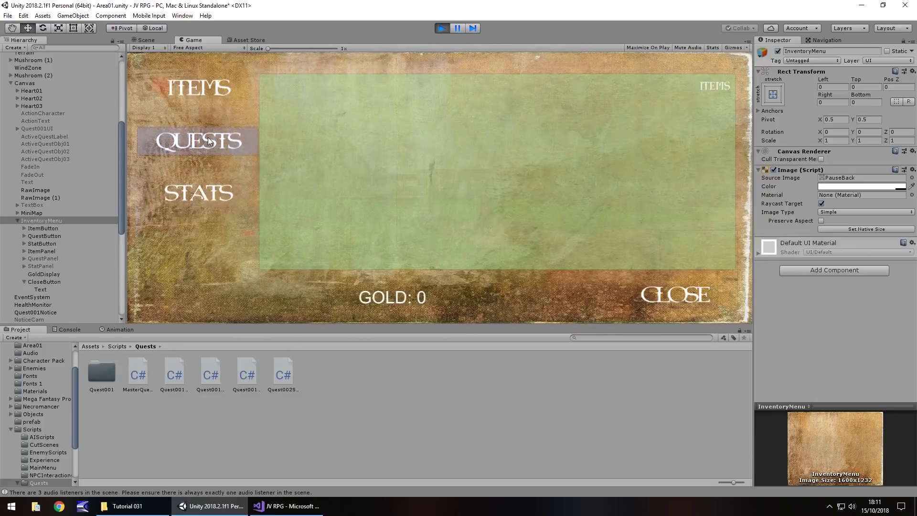
left_click(209, 142)
key("i")
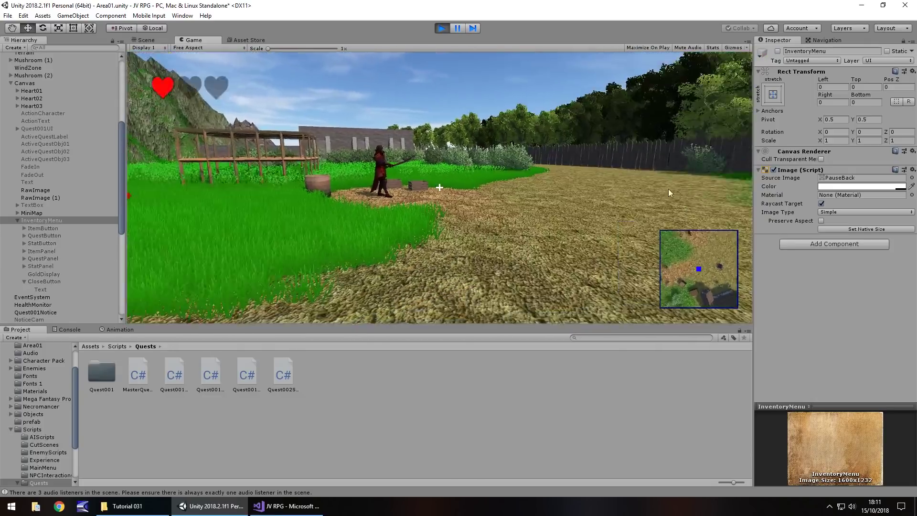
- Walk to the notice board, read the notice and accept the quest, then check the inventory's quest panel and close it
key("w")
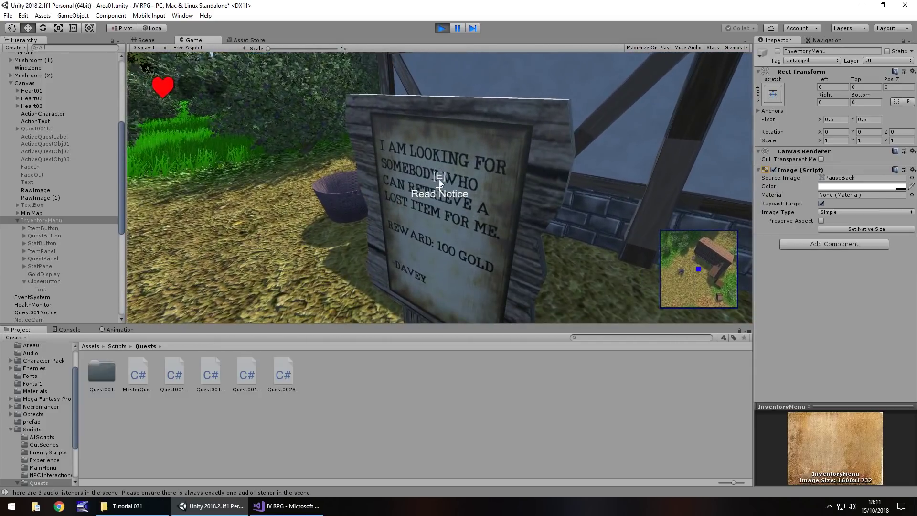
key("e")
left_click(566, 284)
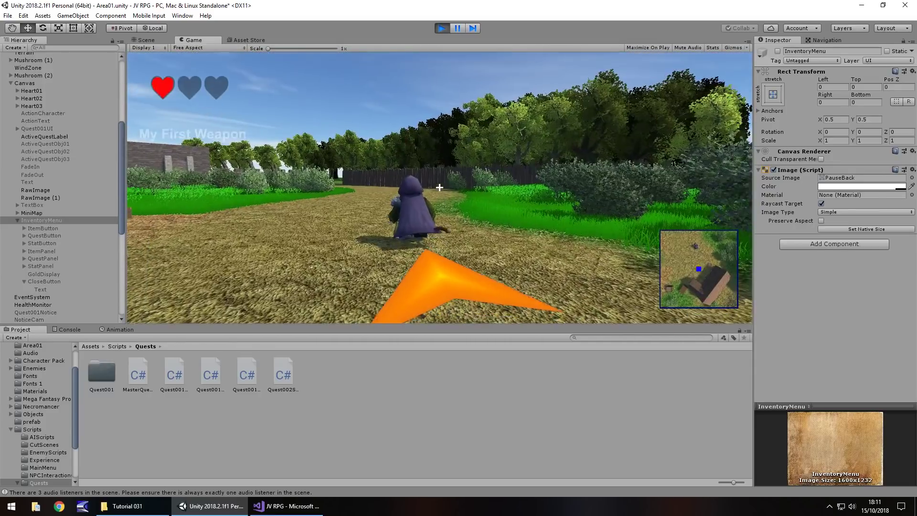
key("i")
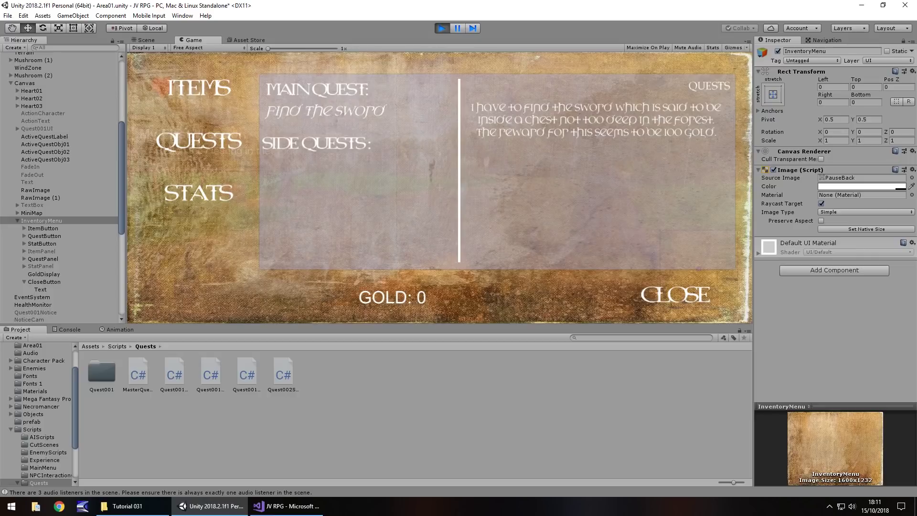
key("Escape")
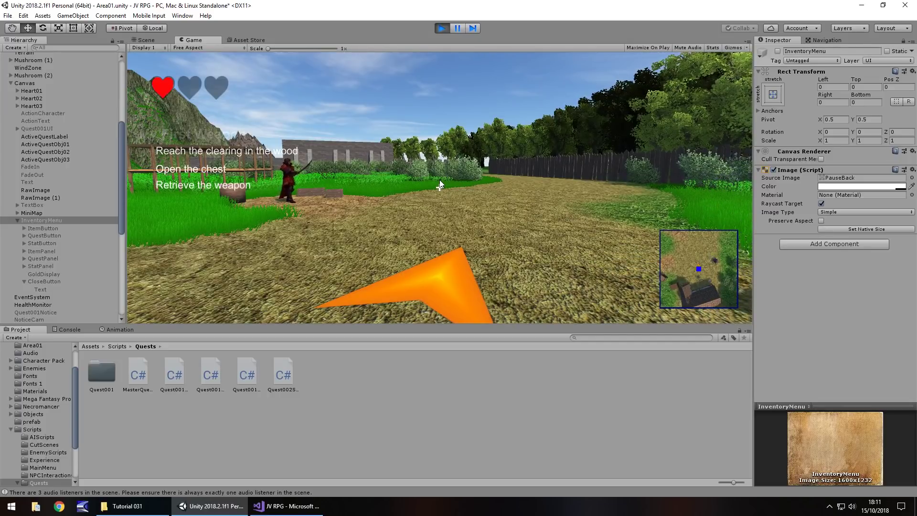
- Walk around the village, reopen the inventory to recheck the quest entry, and stop the game
key("w")
key("w")
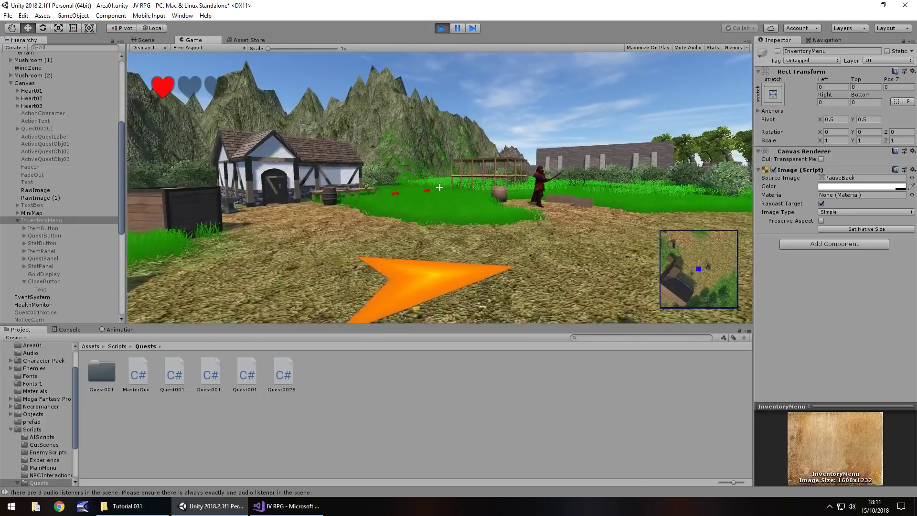
key("i")
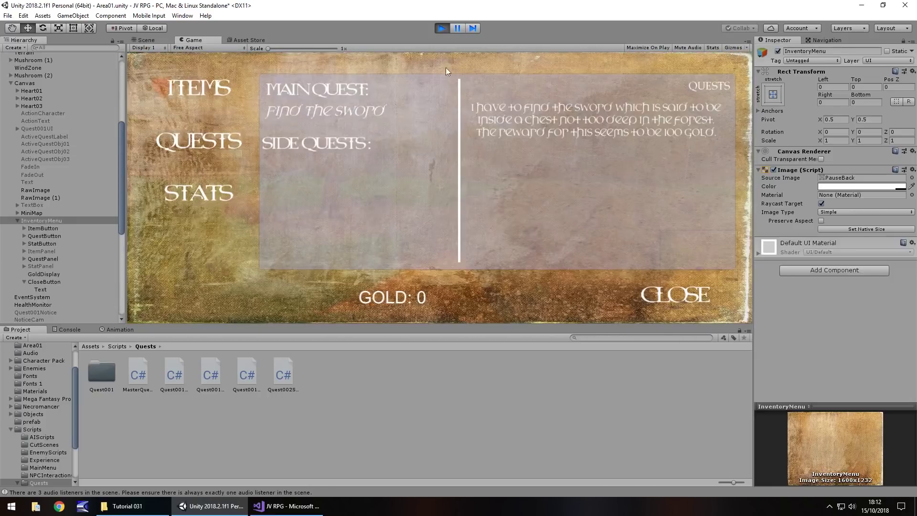
left_click(441, 28)
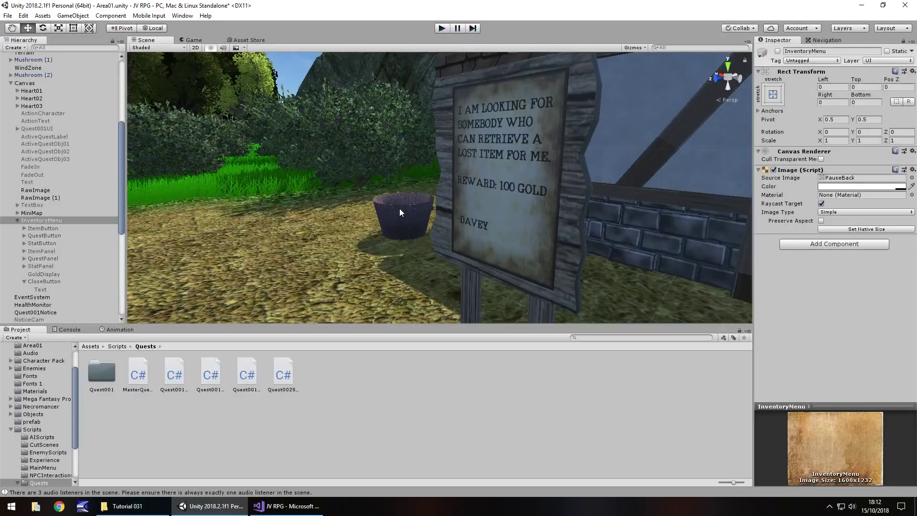